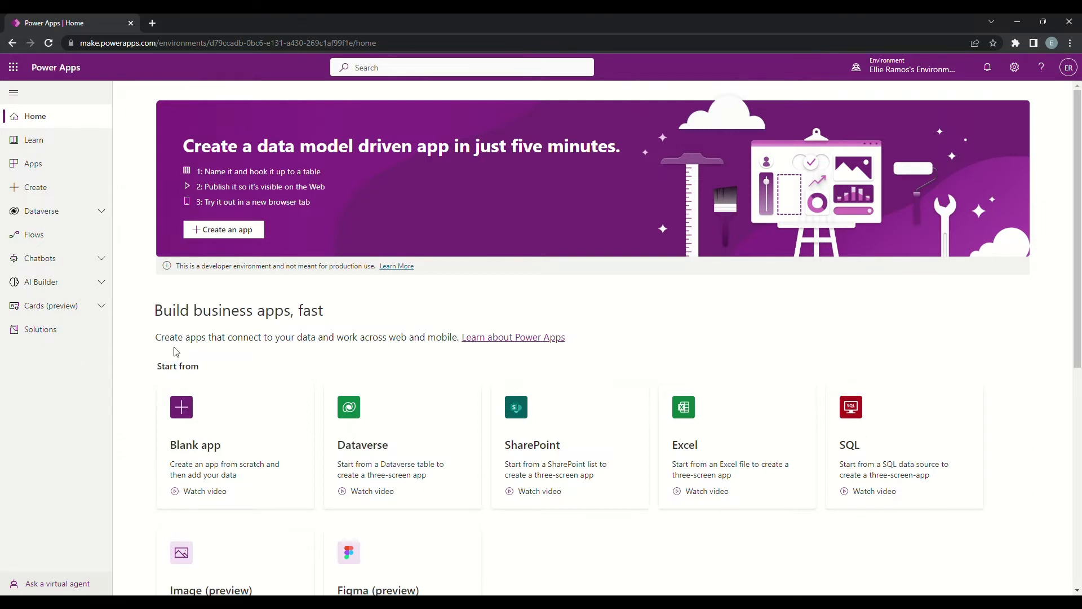
# Step: Start a new solution with the display name Model Driven App Demo
pyautogui.click(55, 332)
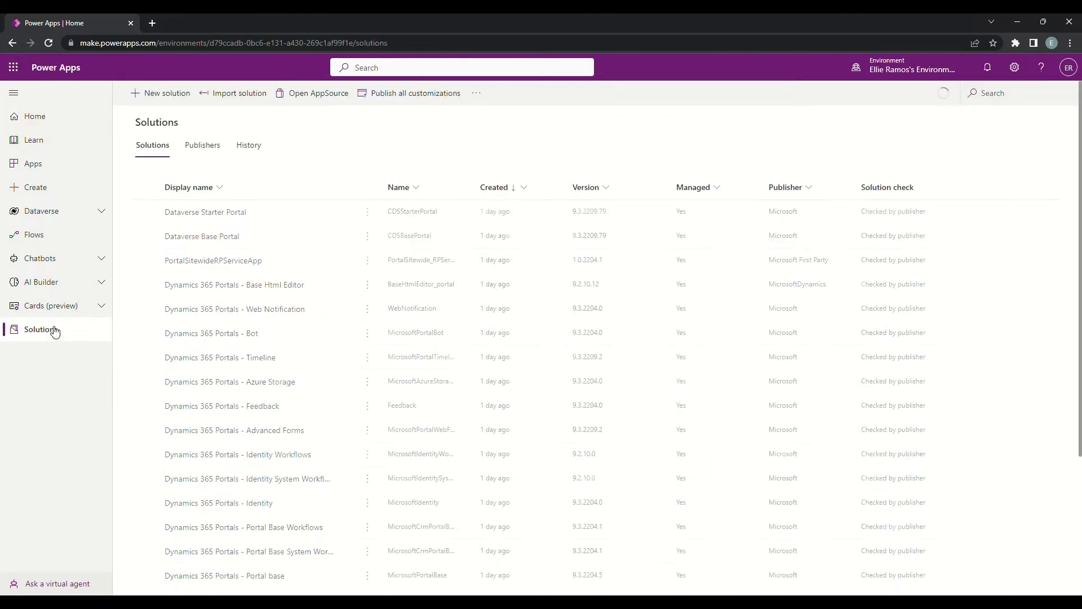
pyautogui.click(167, 99)
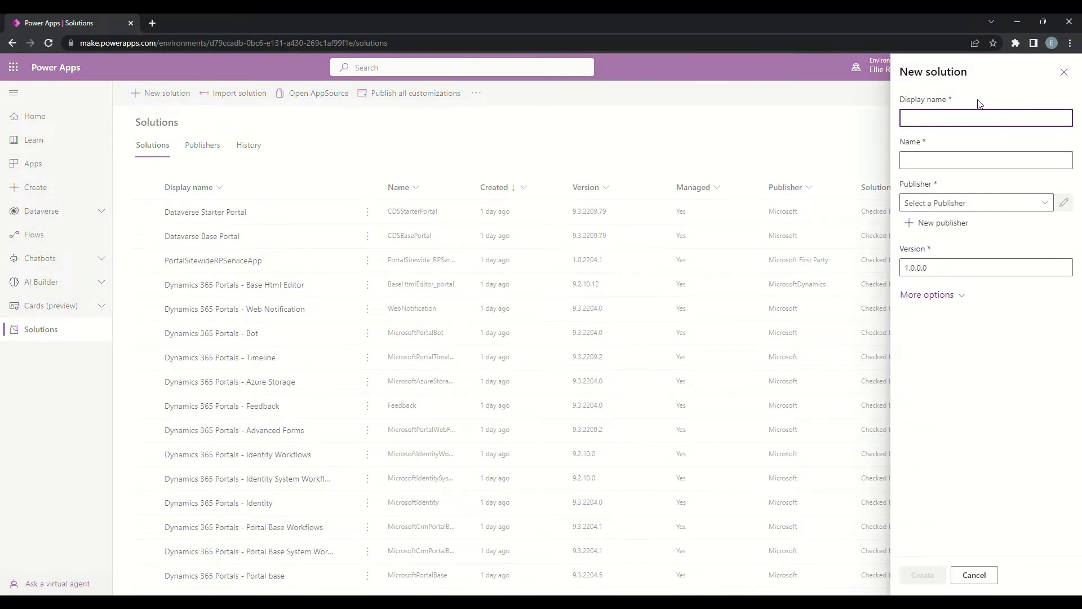
pyautogui.write('Model Driven Ap')
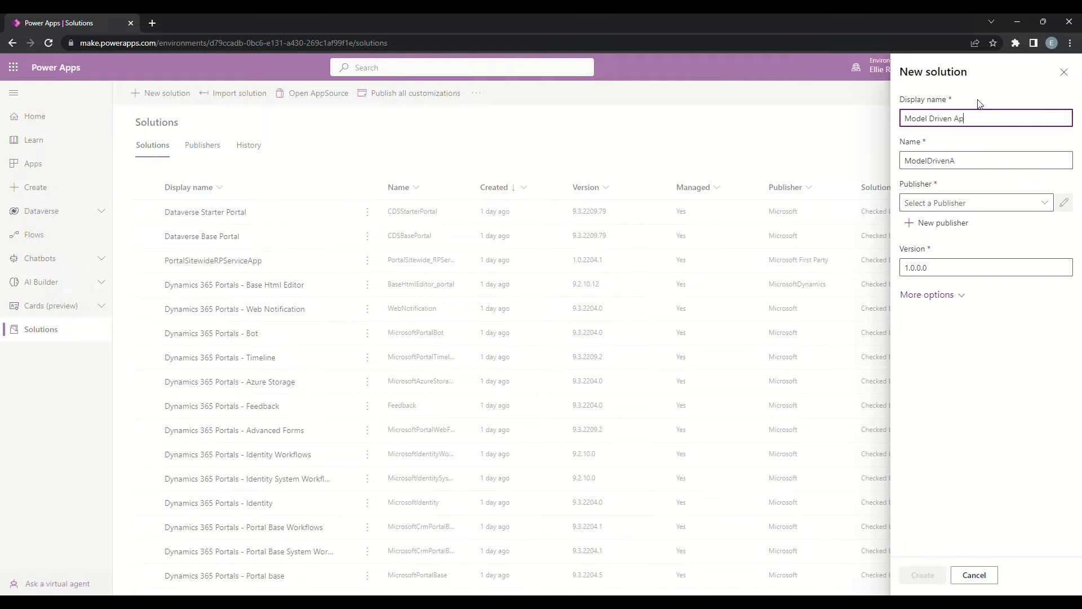
pyautogui.write('p Demo')
# Step: Set the solution's publisher to Power Apps Labs (PowerAppsLabs) and create the solution
pyautogui.click(1046, 204)
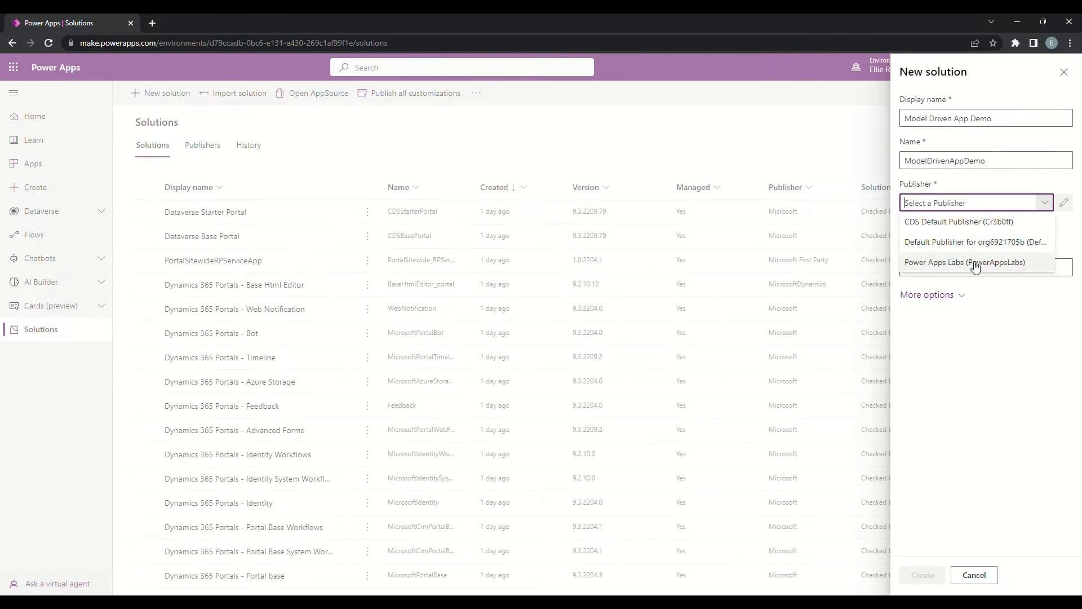
pyautogui.click(977, 263)
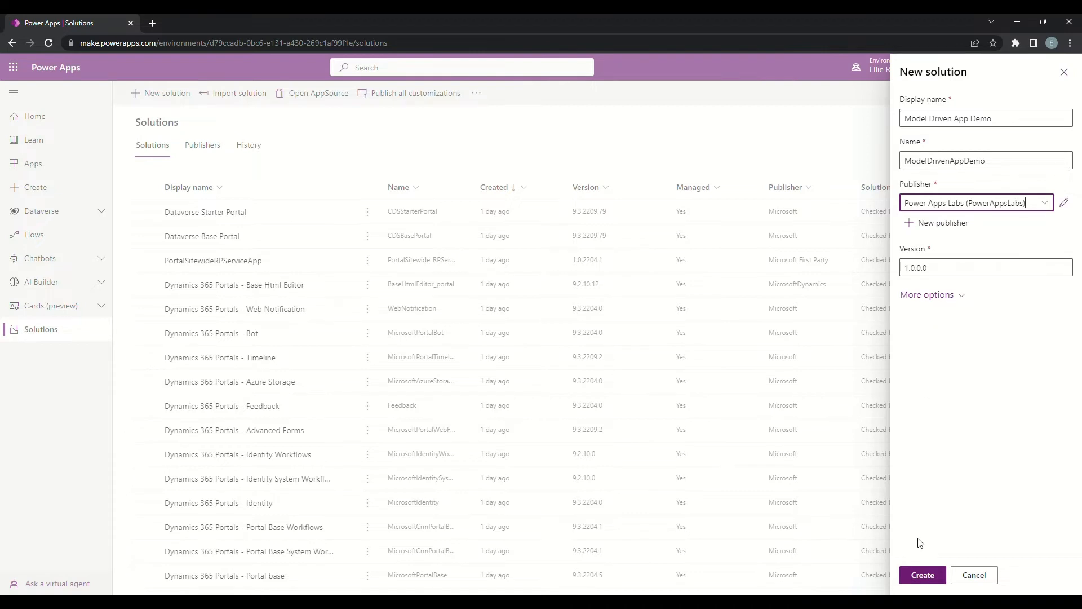
pyautogui.click(929, 578)
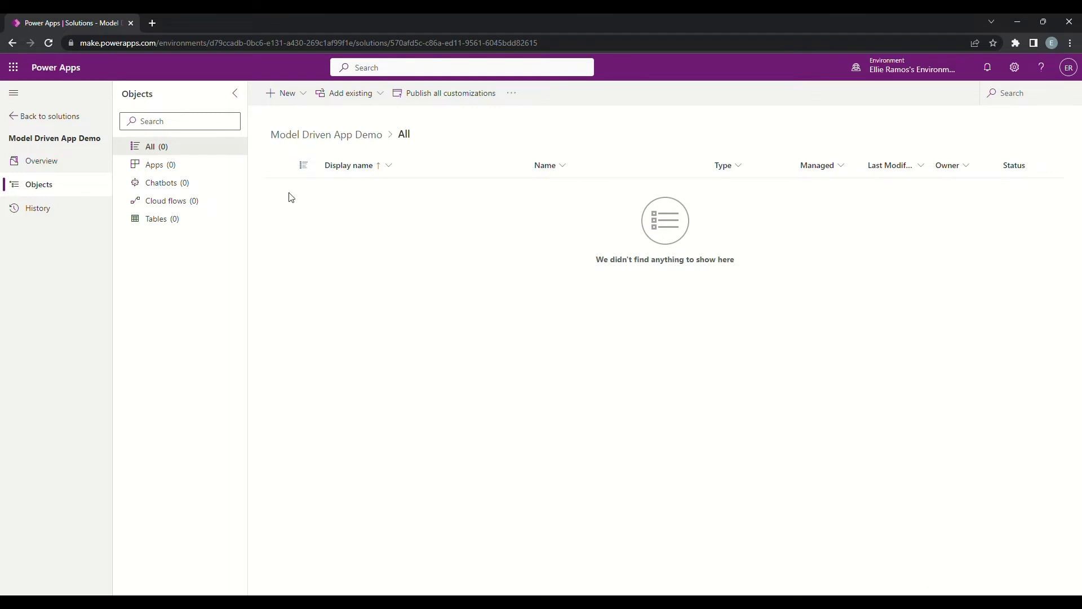
# Step: Create a model-driven app named Model Driven Demo App inside the solution
pyautogui.click(309, 99)
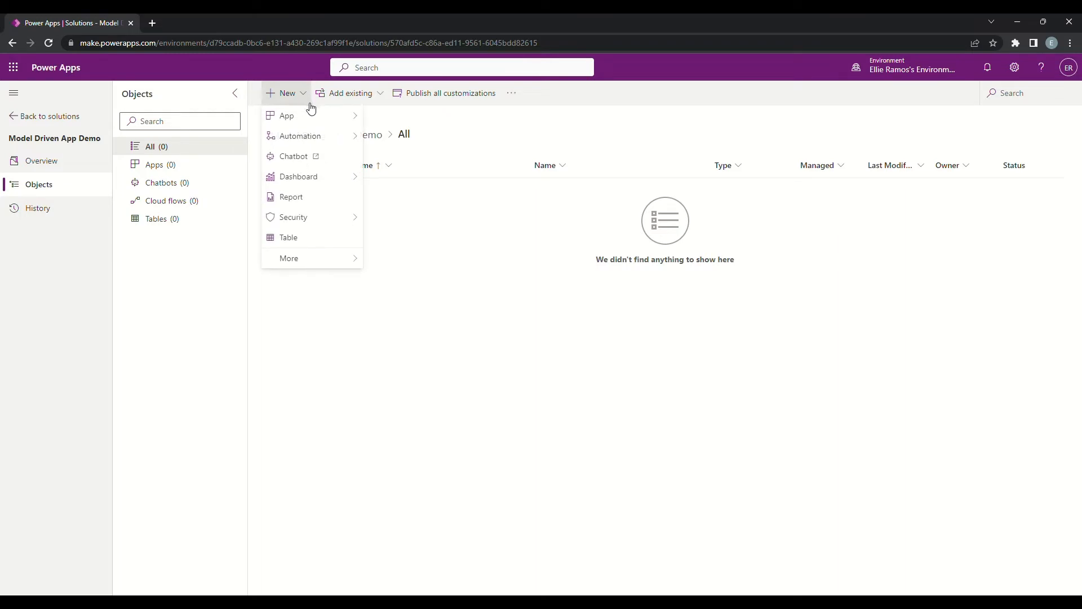
pyautogui.moveTo(327, 117)
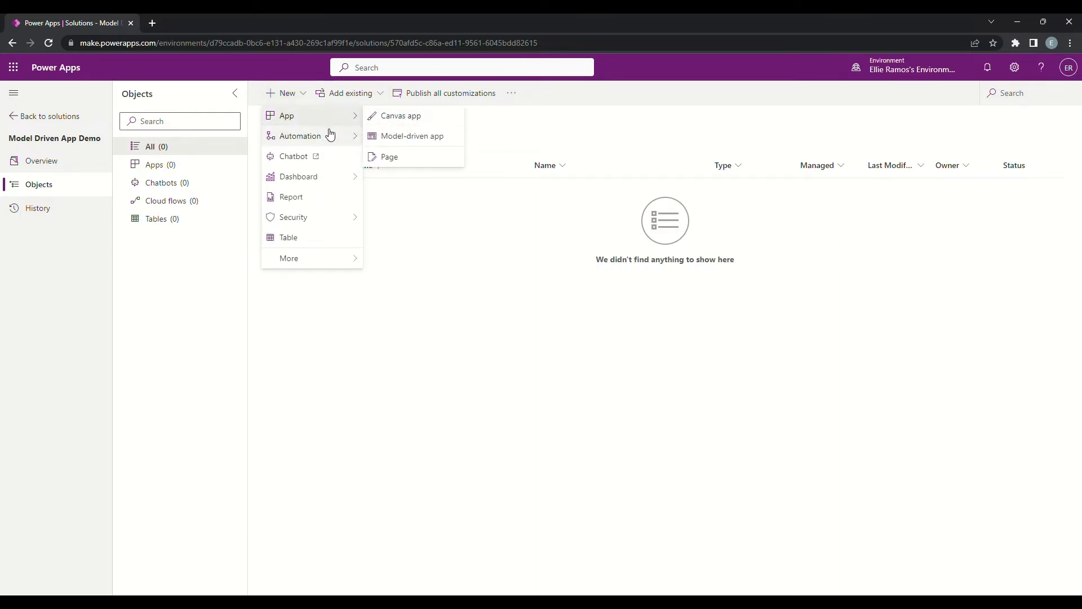
pyautogui.click(409, 137)
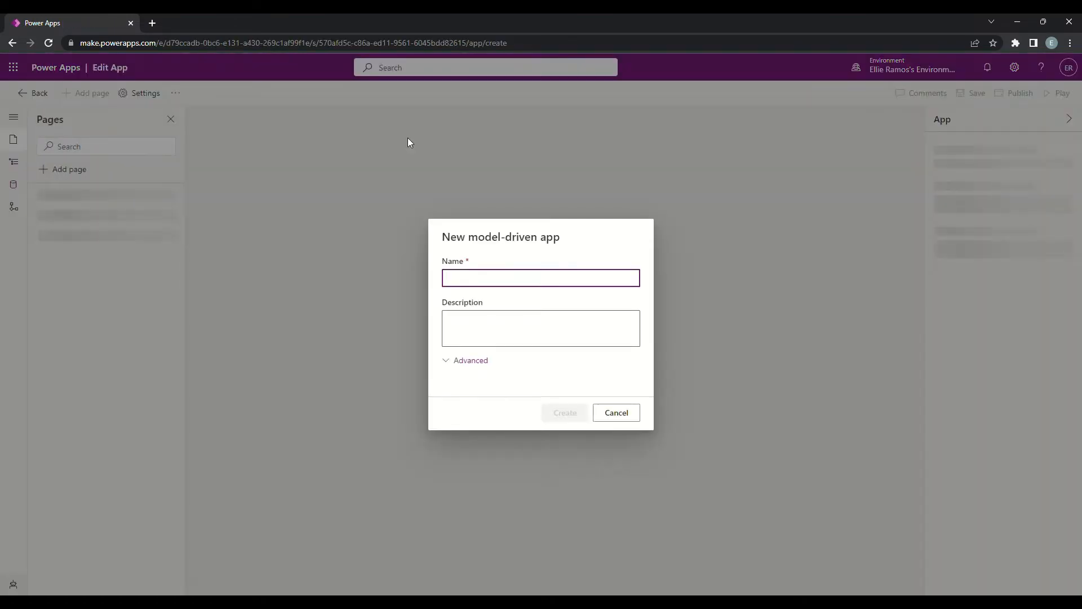
pyautogui.write('Mo')
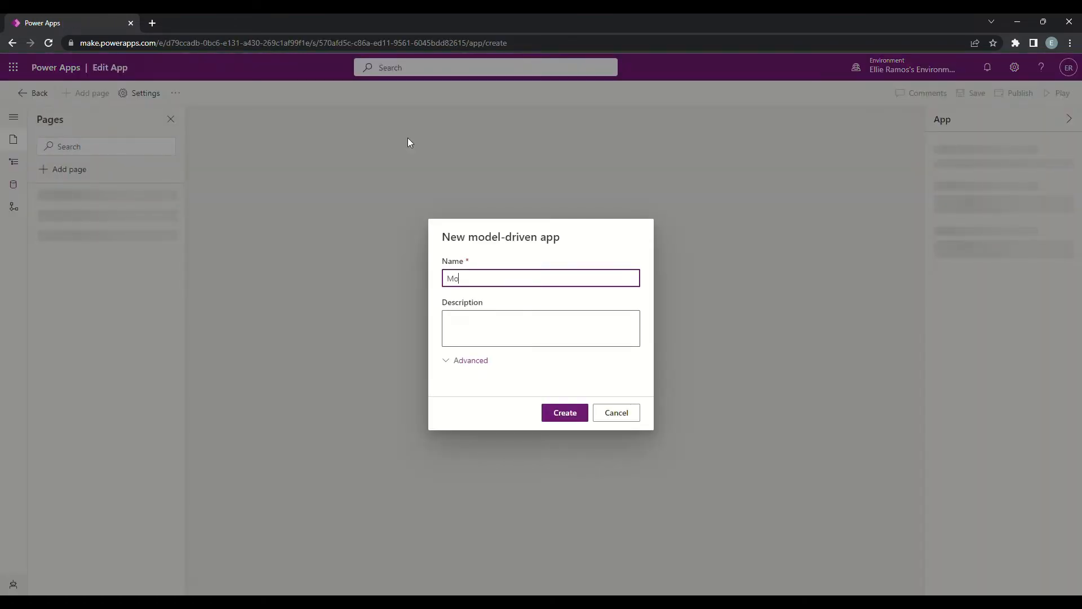
pyautogui.write('del Driven Demo App')
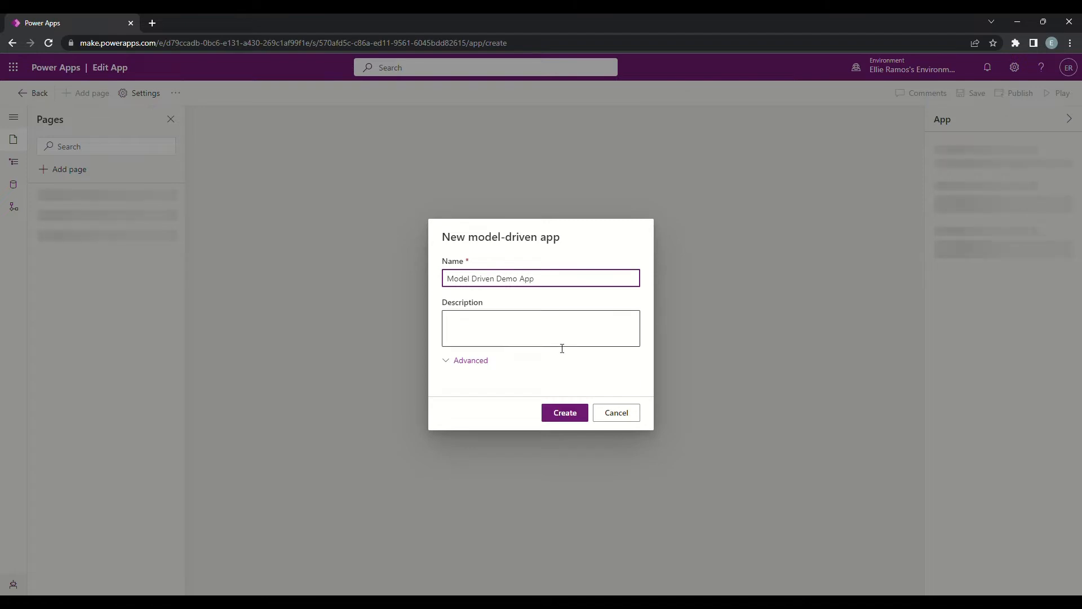
pyautogui.click(570, 419)
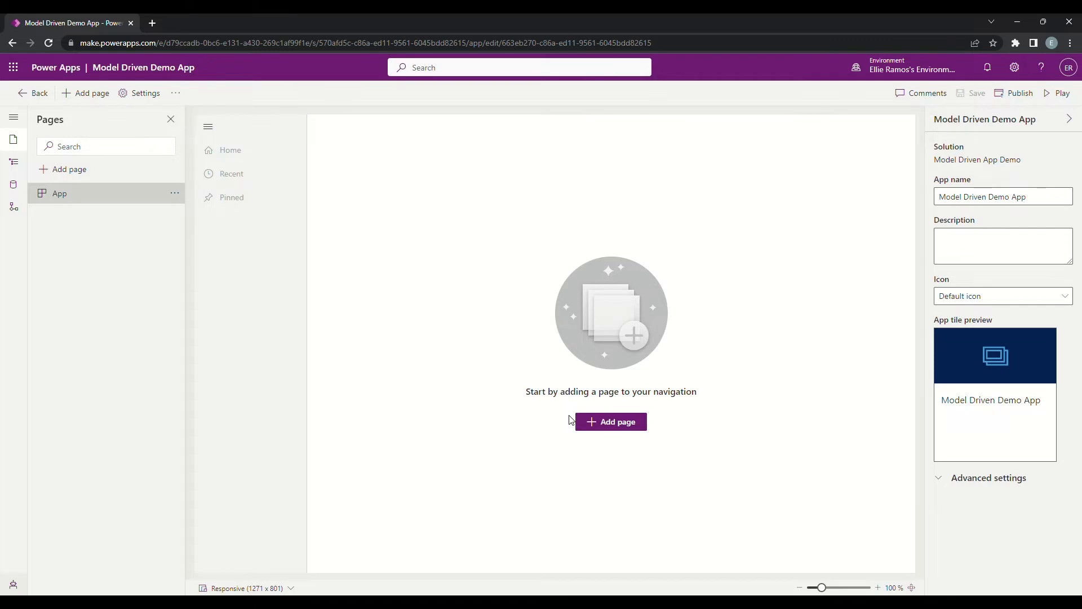
# Step: Examine the app designer's navigation, data, automation and pages sections
pyautogui.click(17, 166)
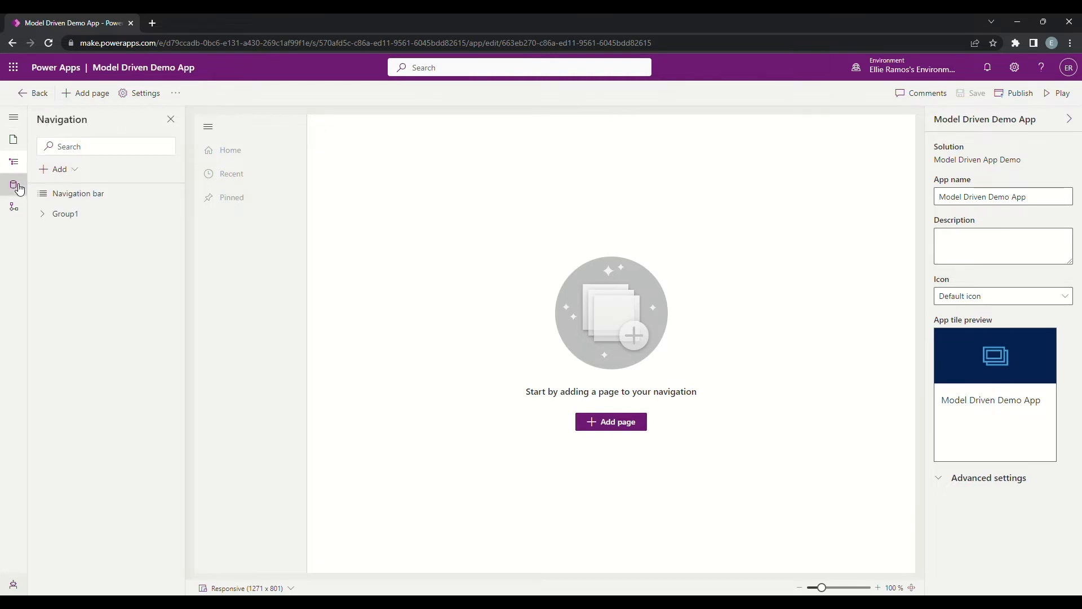
pyautogui.click(17, 187)
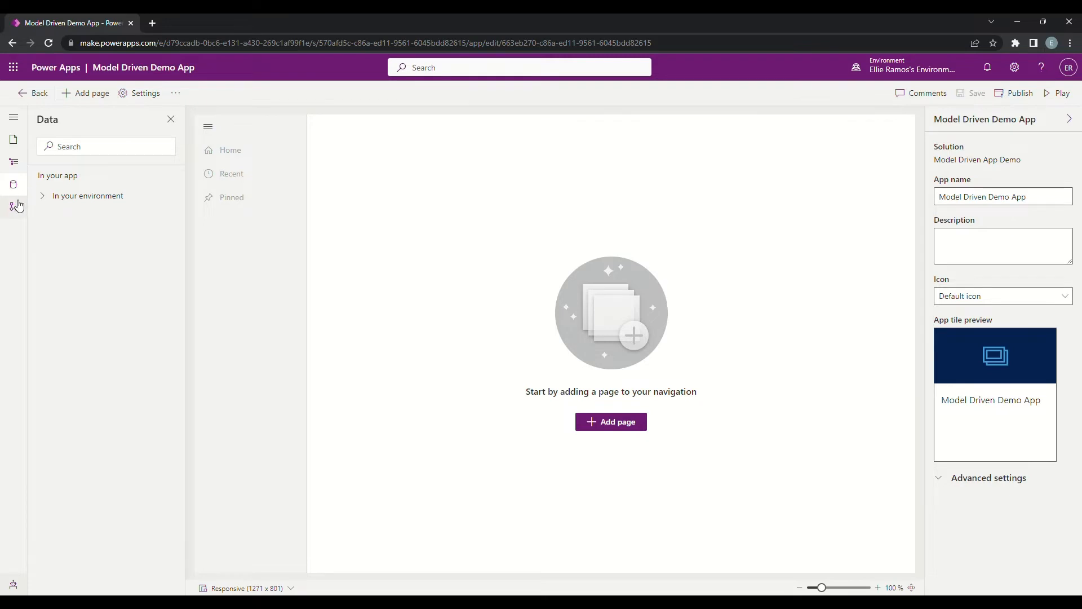
pyautogui.click(15, 208)
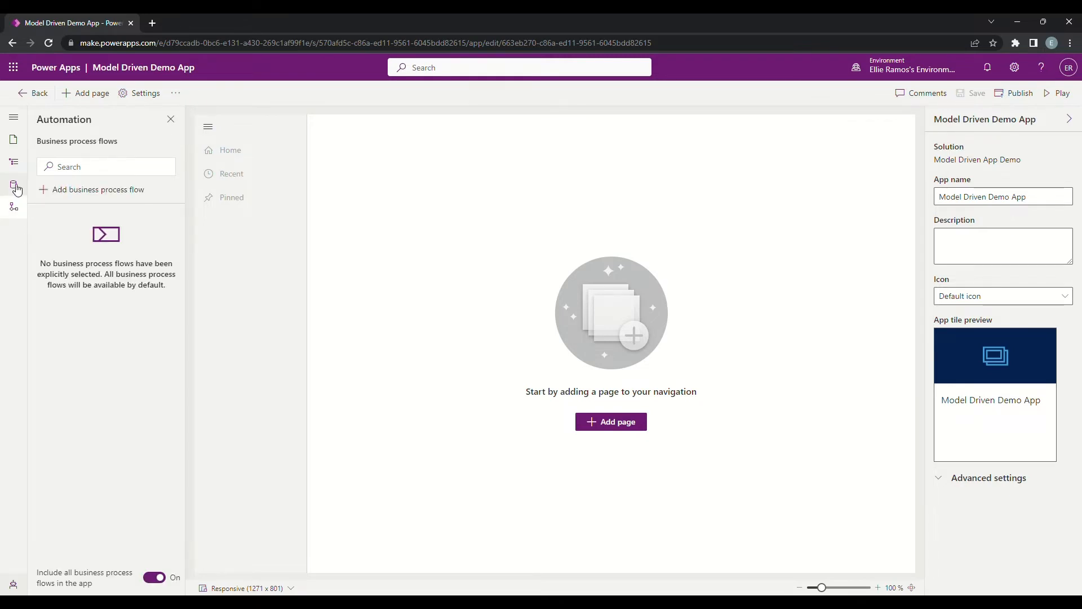
pyautogui.click(17, 188)
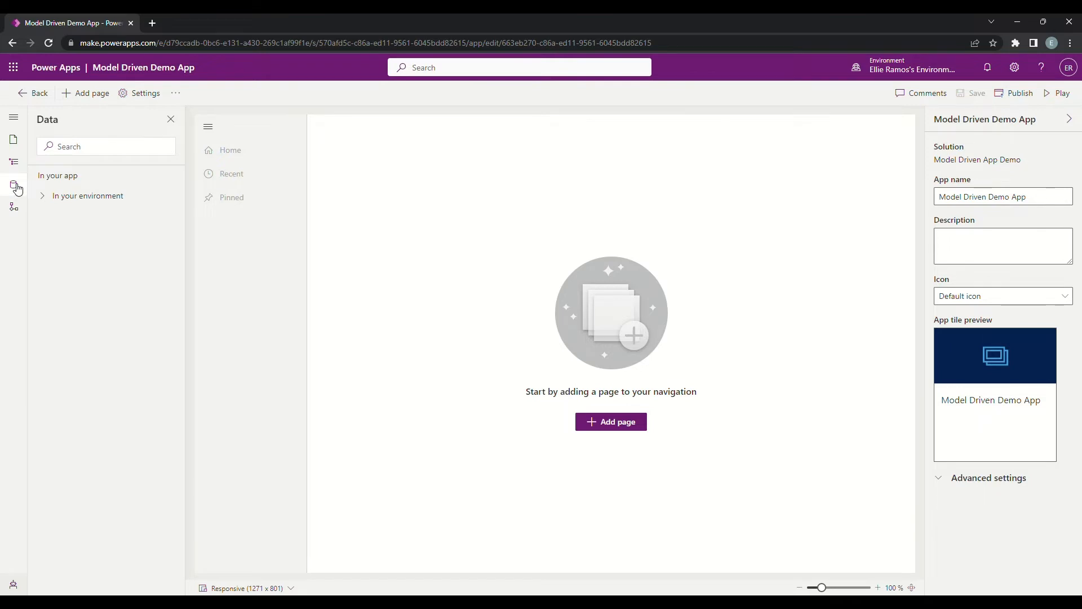
pyautogui.click(14, 143)
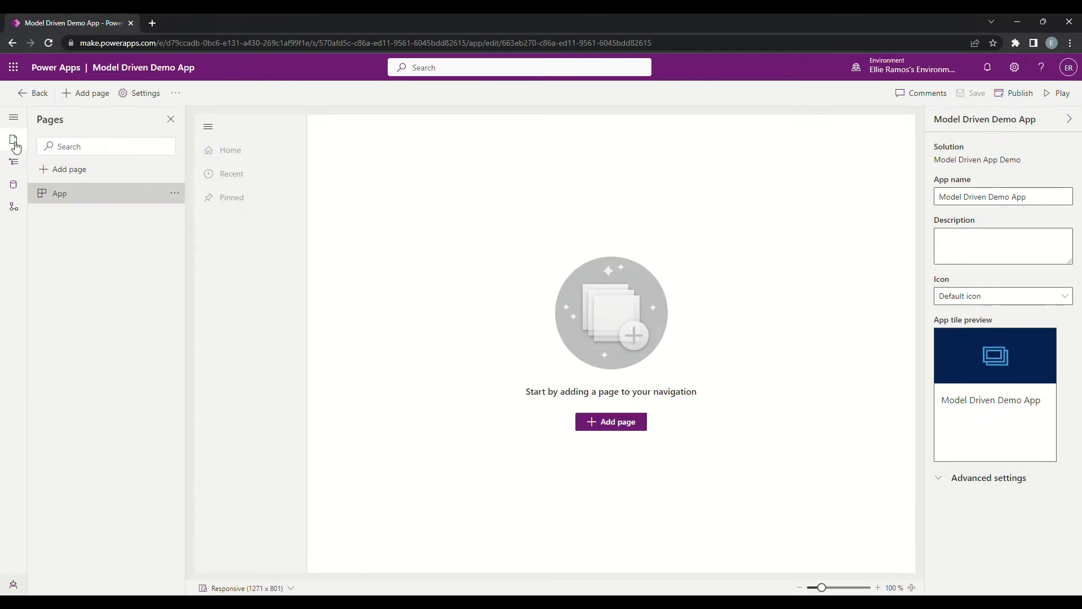
pyautogui.click(16, 163)
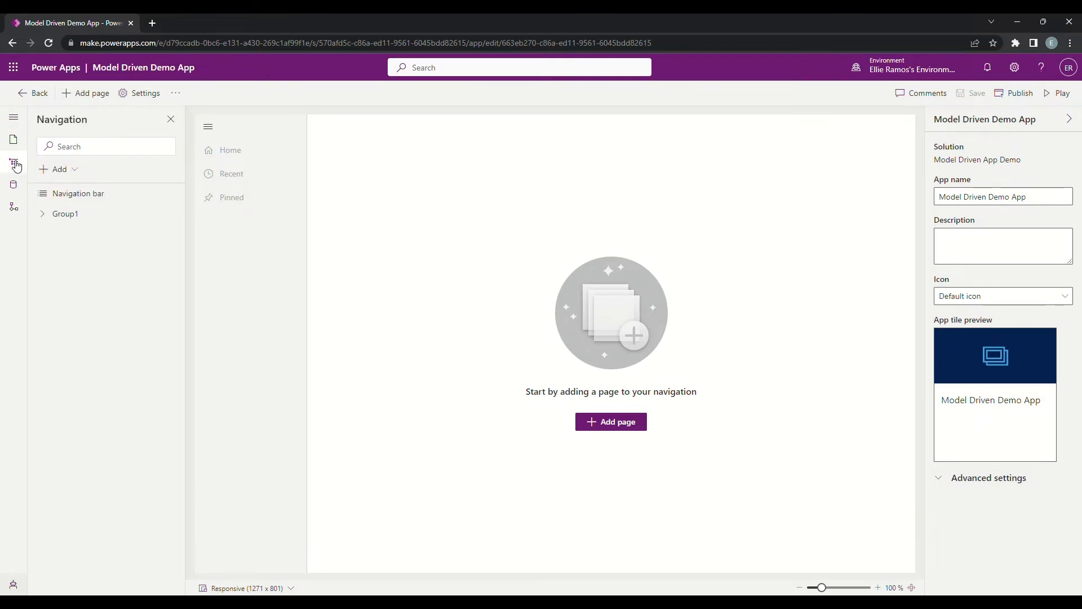
pyautogui.click(17, 186)
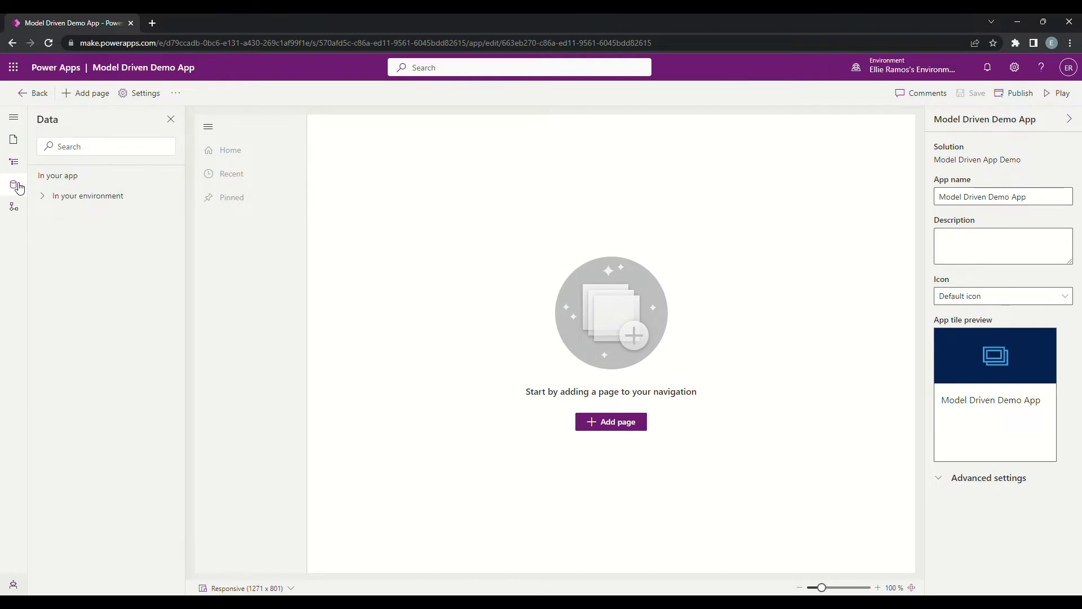
# Step: Add a table-based view and form page for the existing Account table, shown in navigation
pyautogui.click(17, 145)
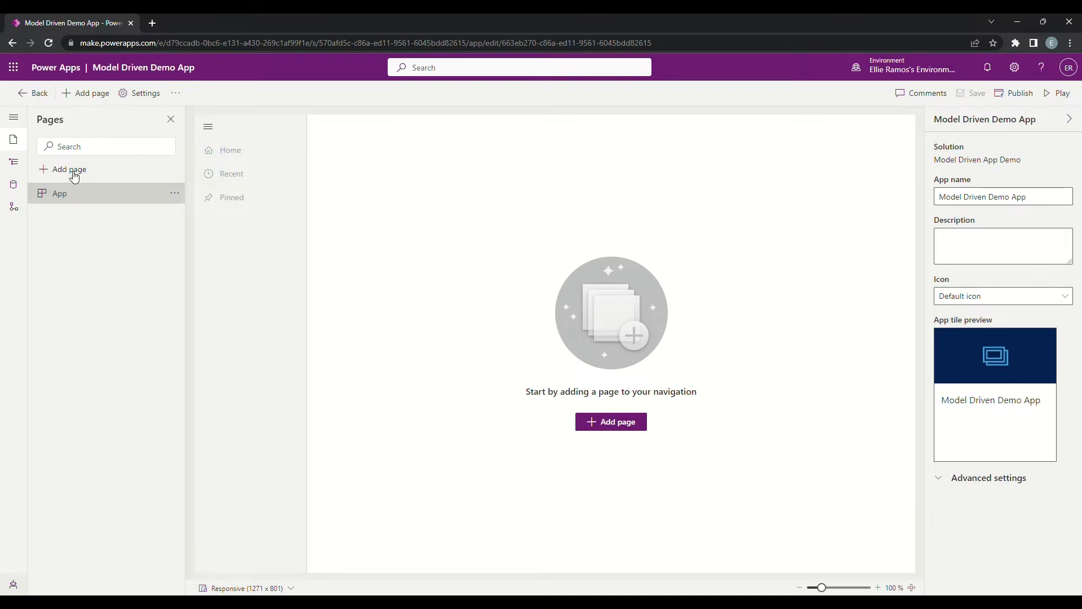
pyautogui.click(72, 171)
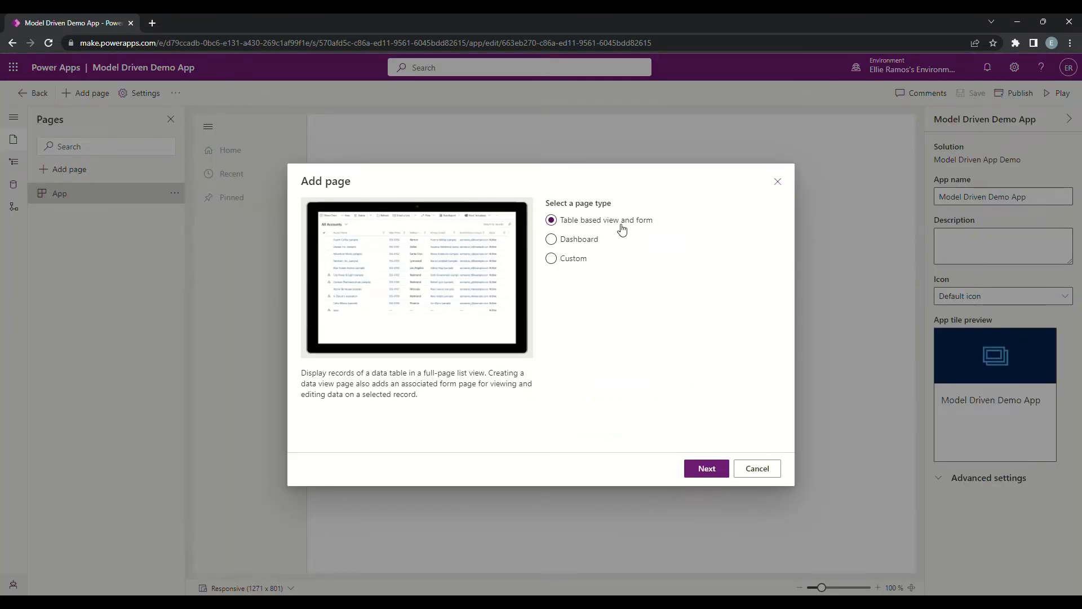
pyautogui.click(578, 262)
pyautogui.click(708, 471)
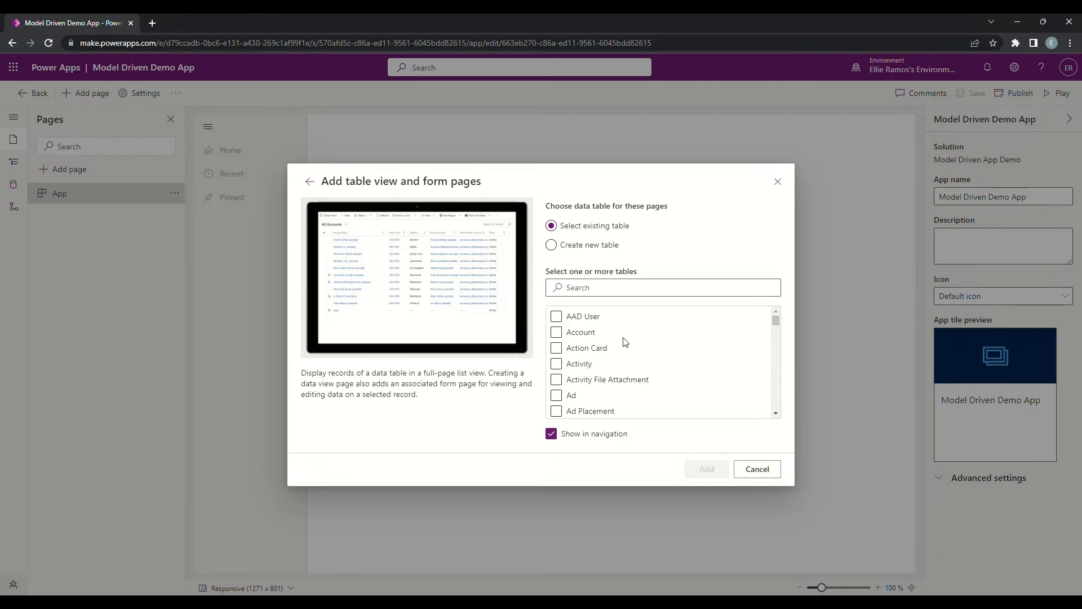
pyautogui.click(557, 332)
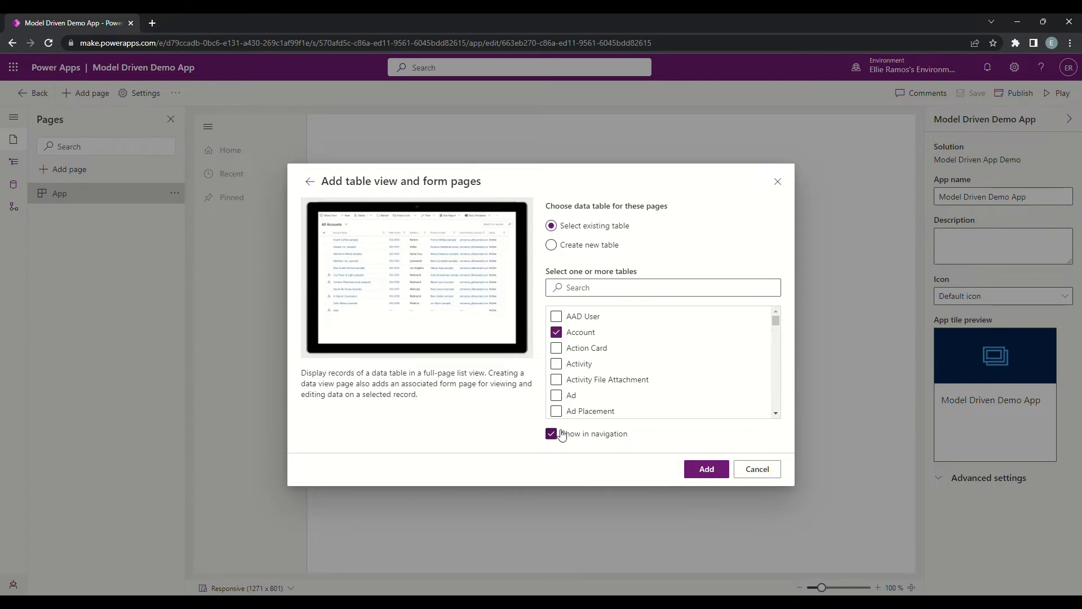
pyautogui.click(715, 472)
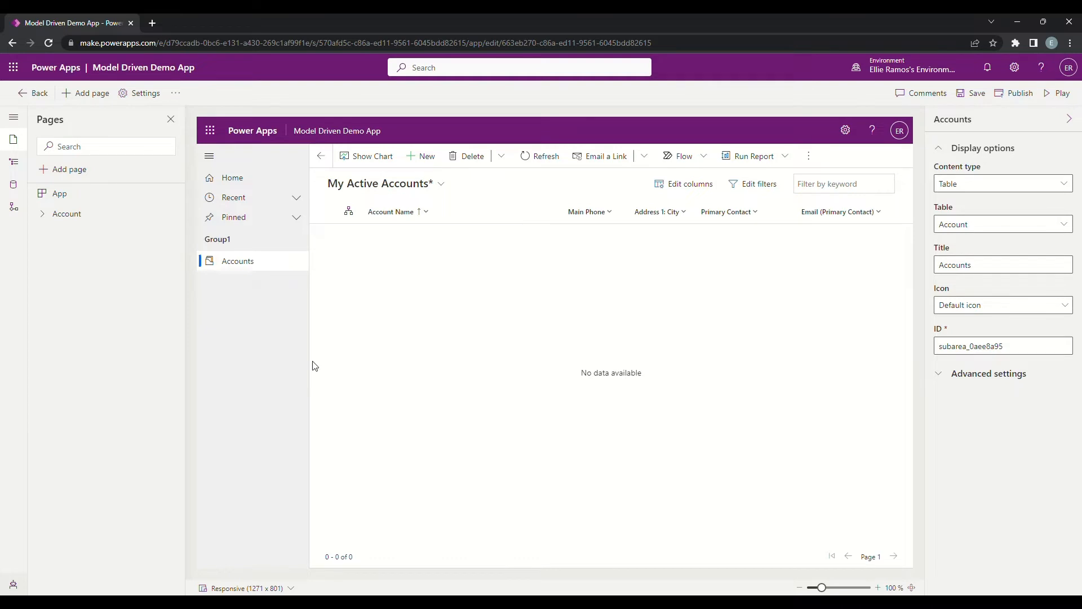
# Step: Examine the form and view under the Account page and the tables included in the app
pyautogui.click(46, 220)
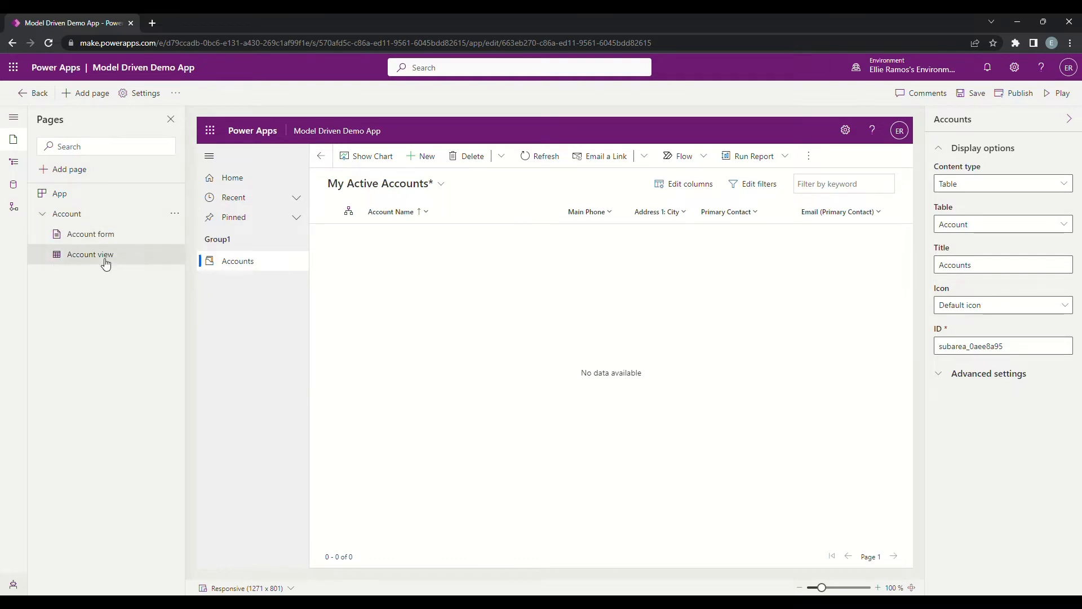
pyautogui.click(15, 187)
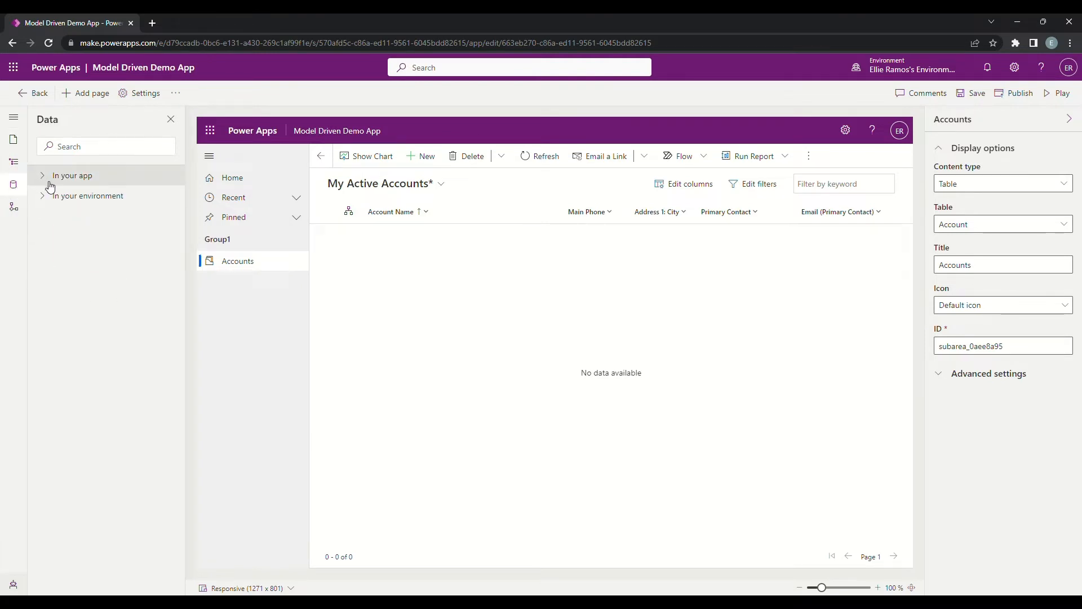
pyautogui.click(41, 180)
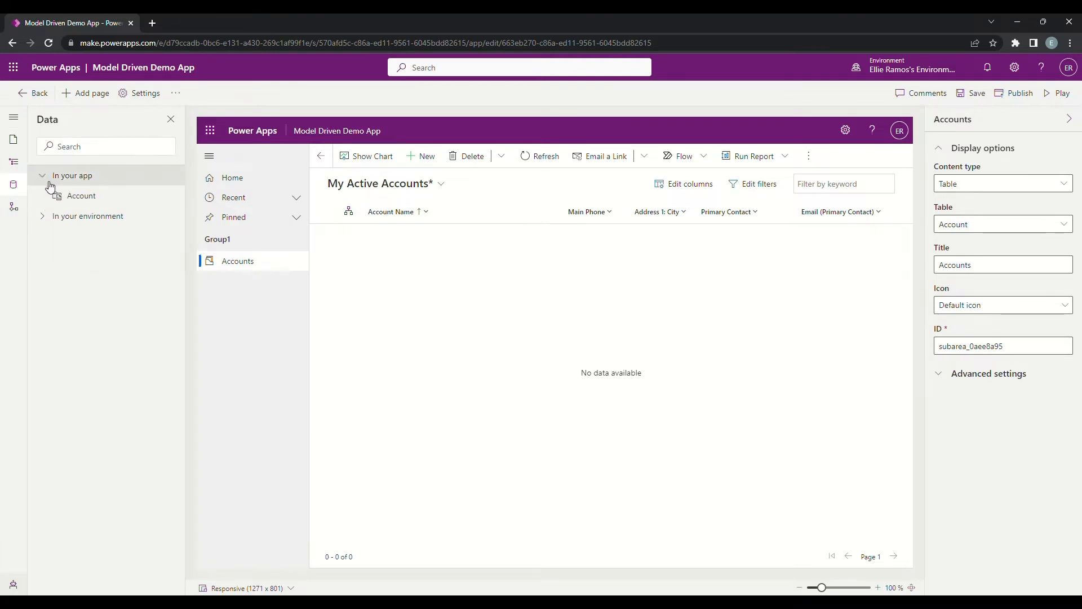
pyautogui.click(14, 139)
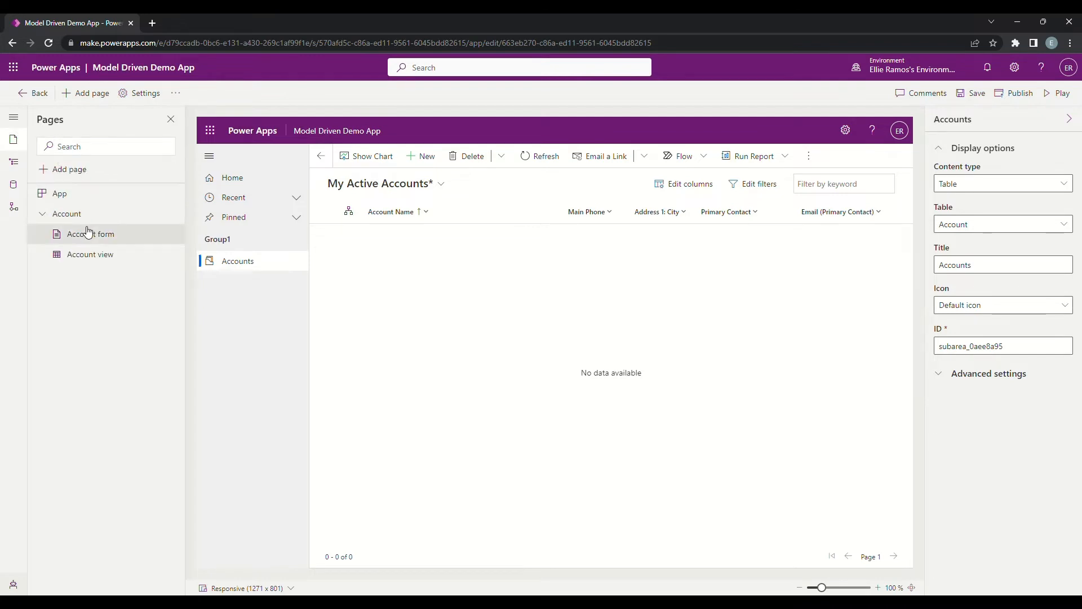
# Step: Retitle the Group1 navigation group as Account and expand its advanced locale settings
pyautogui.click(21, 173)
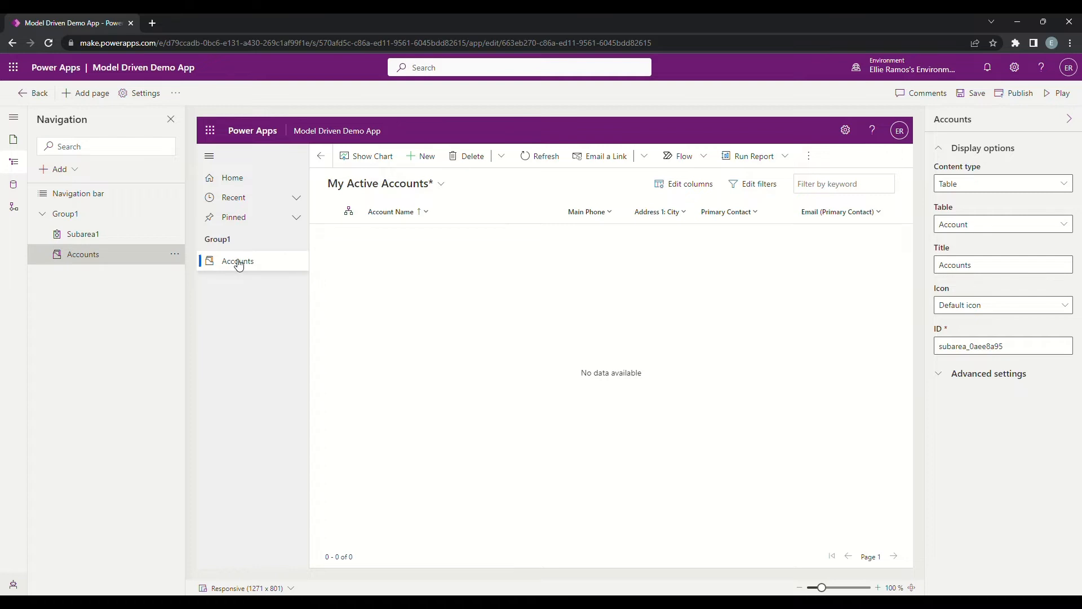
pyautogui.click(134, 221)
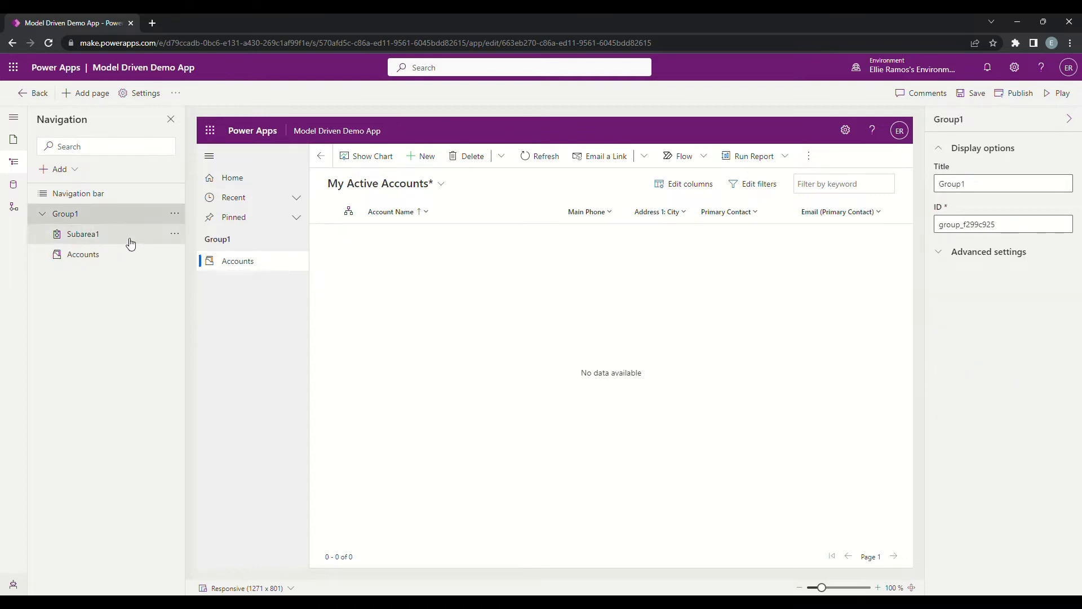
pyautogui.click(1003, 185)
pyautogui.press('BackSpace')
pyautogui.press('BackSpace')
pyautogui.press('BackSpace')
pyautogui.press('BackSpace')
pyautogui.press('BackSpace')
pyautogui.press('BackSpace')
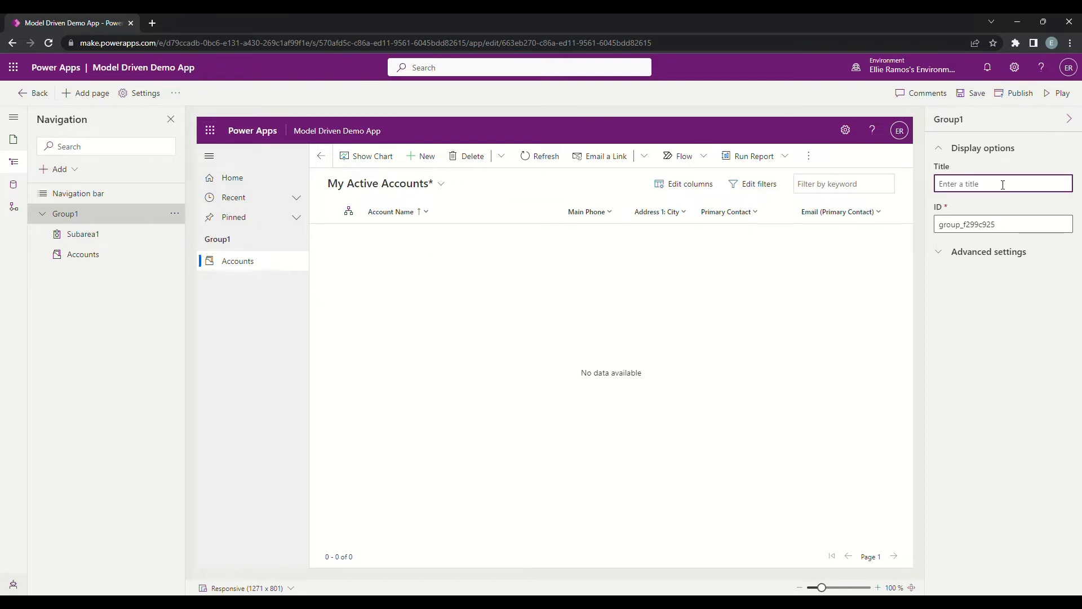
pyautogui.write('Account')
pyautogui.click(988, 322)
pyautogui.click(943, 256)
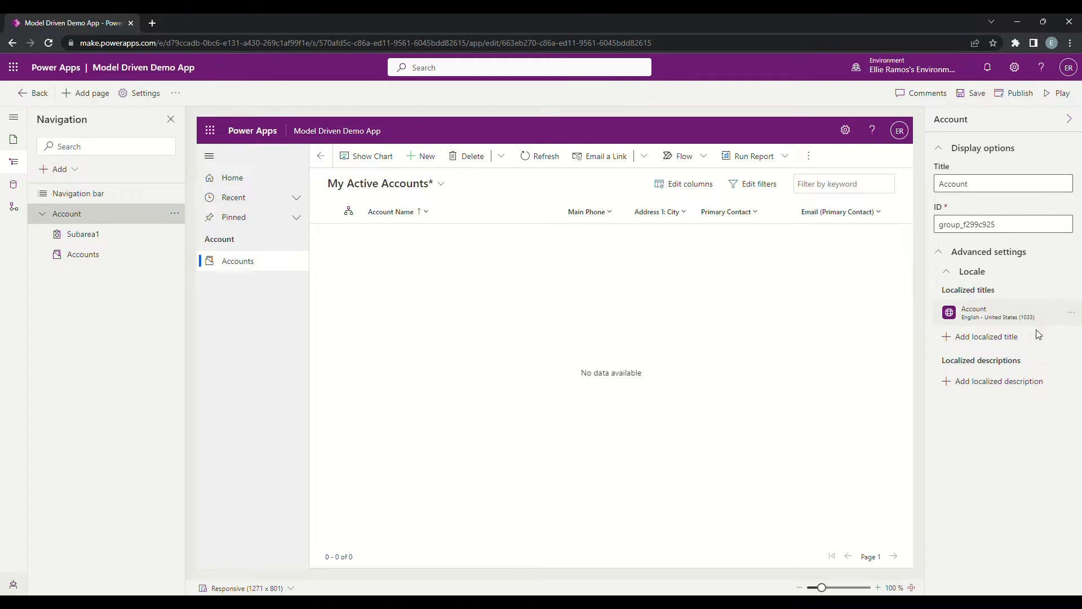
# Step: Remove the Subarea1 entry from the Account group in the app's navigation
pyautogui.click(124, 243)
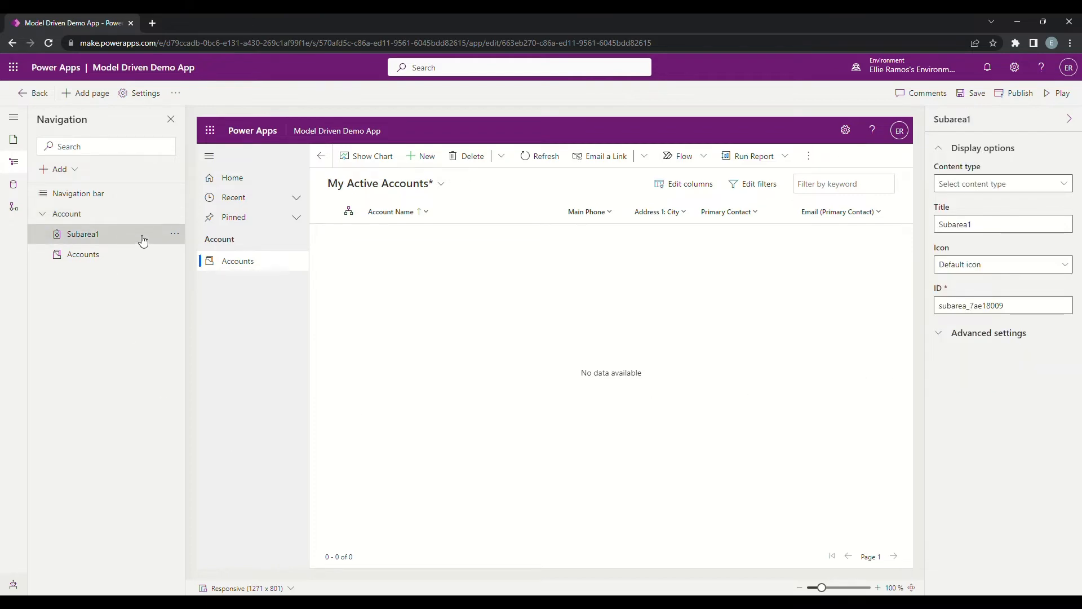
pyautogui.click(176, 234)
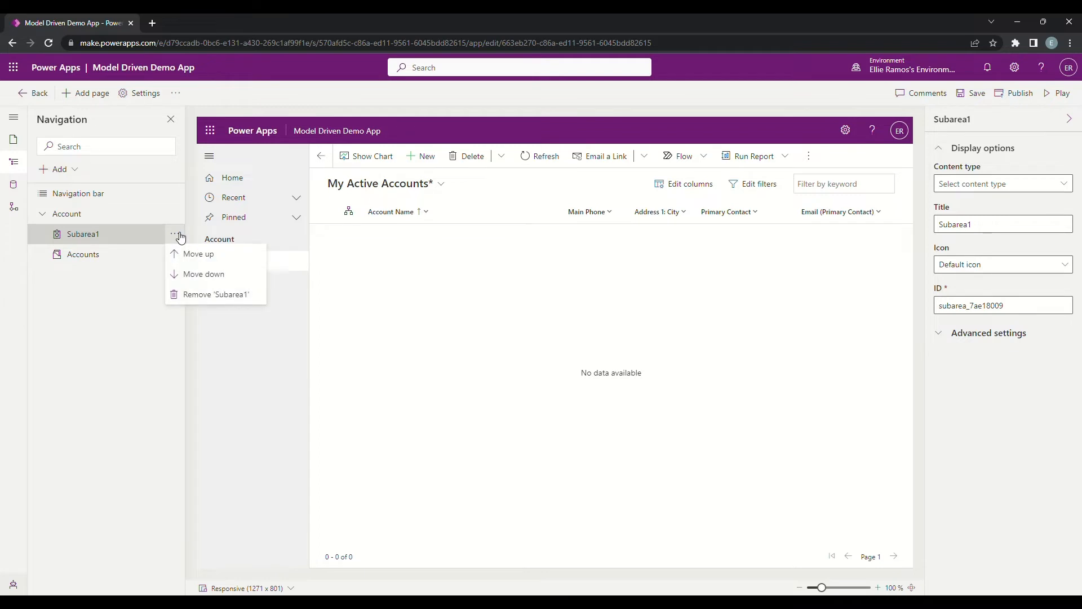
pyautogui.click(206, 294)
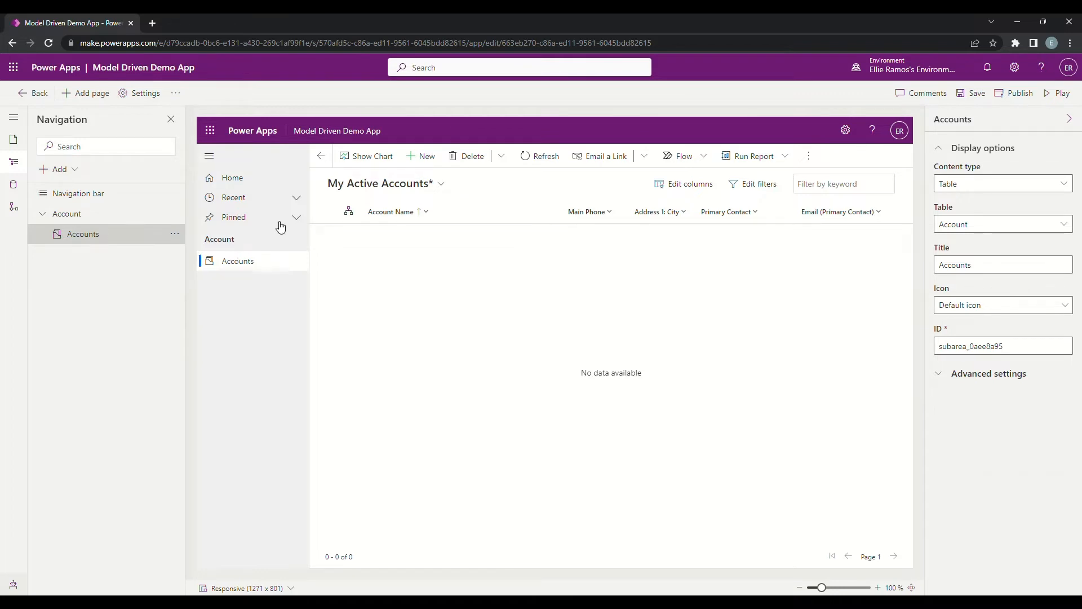
# Step: Save and publish the app, and launch it in play mode
pyautogui.click(967, 95)
pyautogui.click(1023, 93)
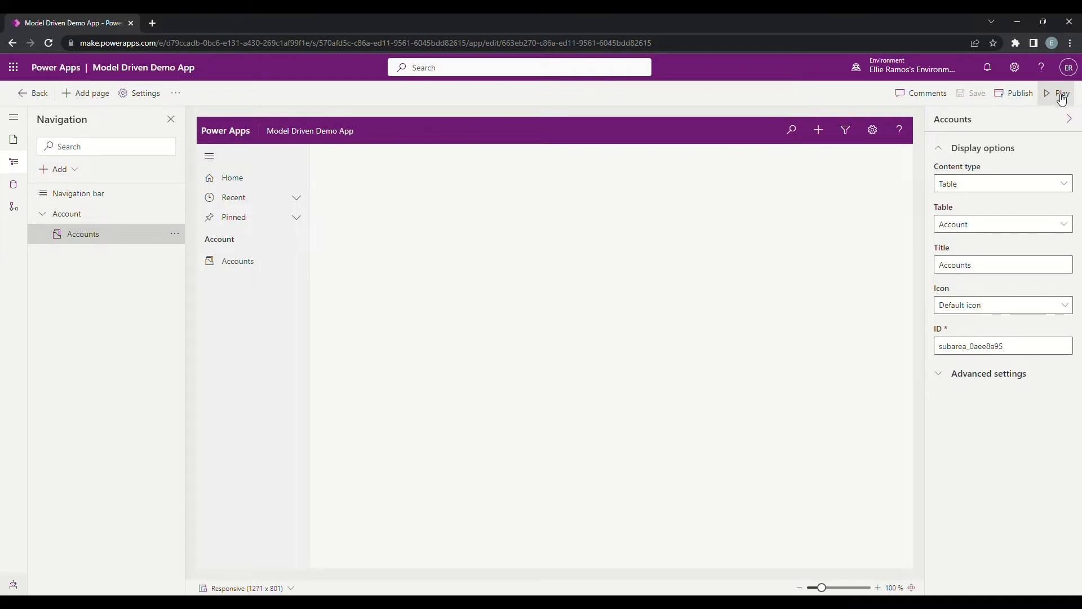
pyautogui.click(1062, 96)
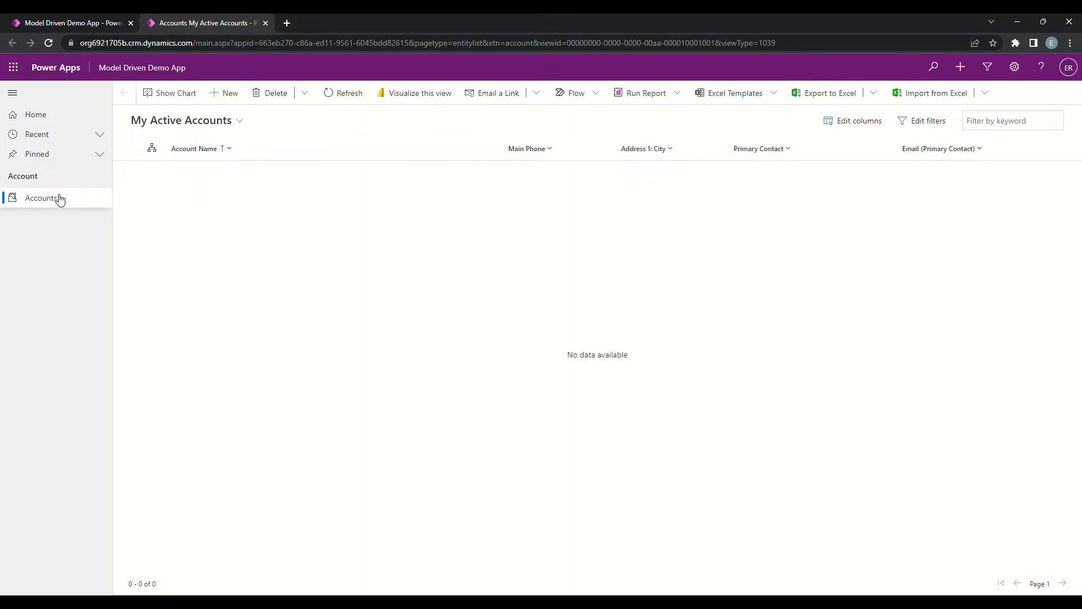
# Step: Switch the account list to the All Accounts view, followed by the Active Accounts view
pyautogui.click(197, 126)
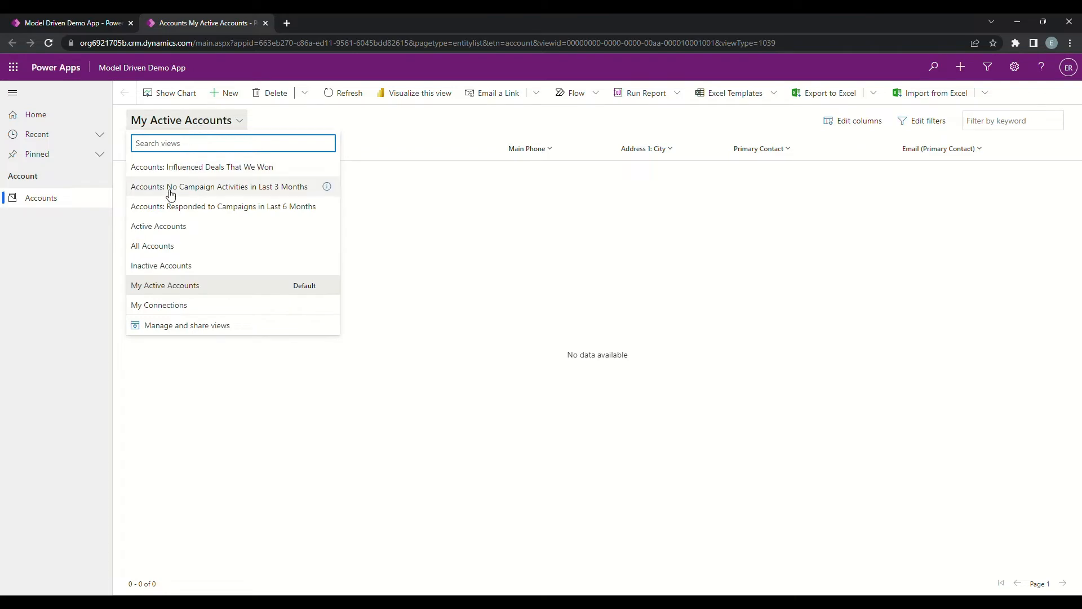
pyautogui.click(171, 248)
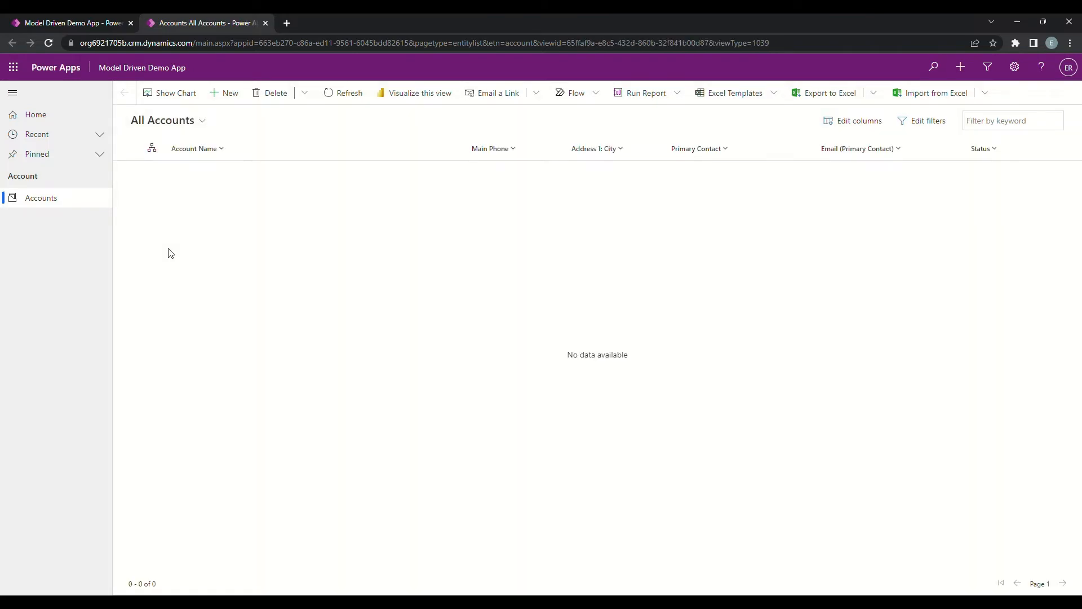
pyautogui.click(204, 121)
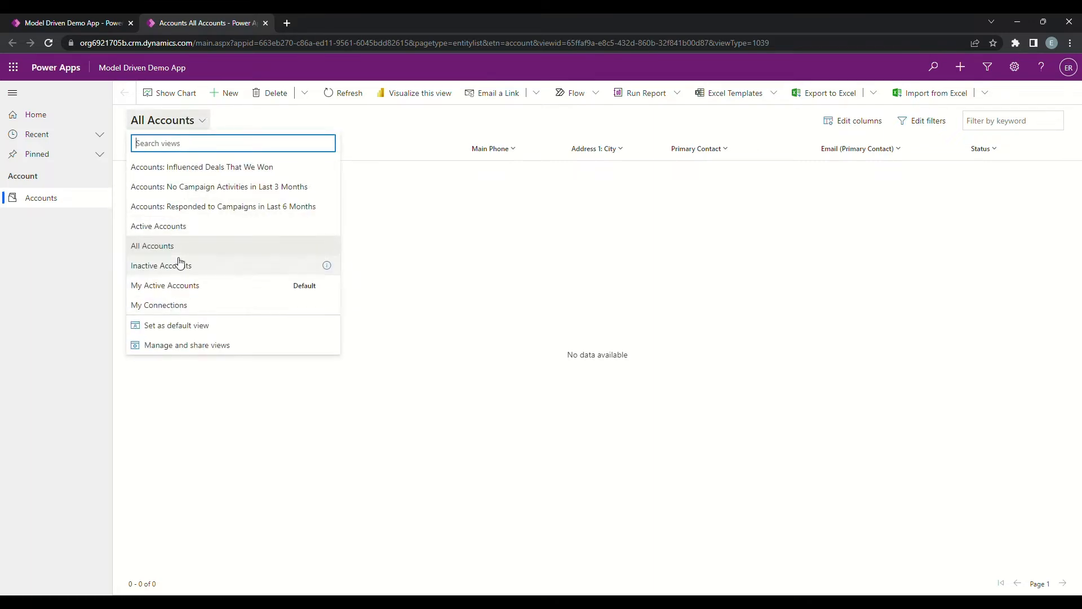
pyautogui.click(189, 234)
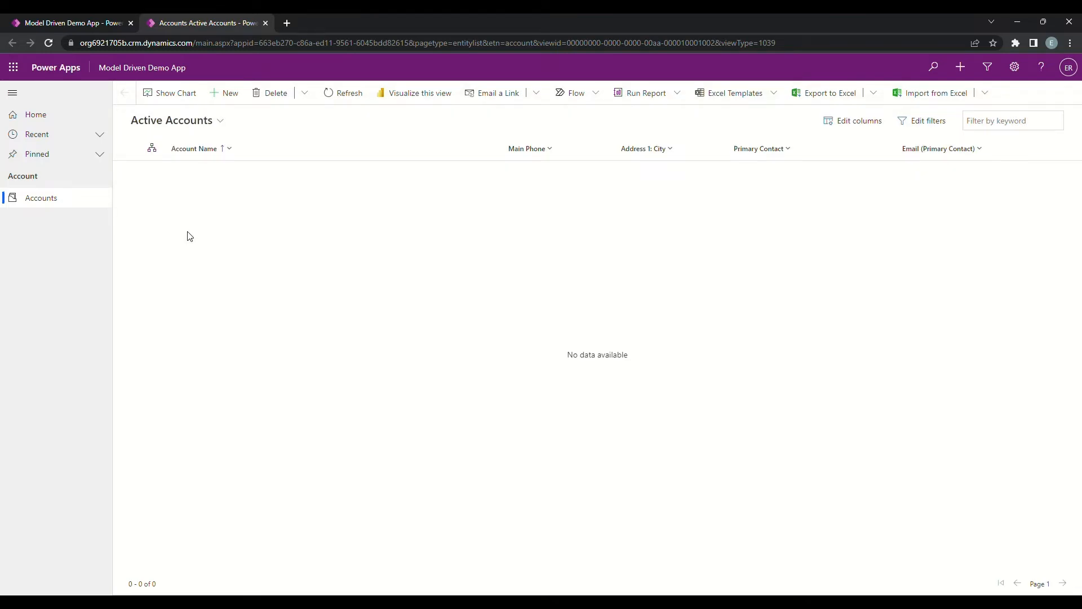
# Step: Create an account record named Test Account with a phone number, and save and close it
pyautogui.click(233, 95)
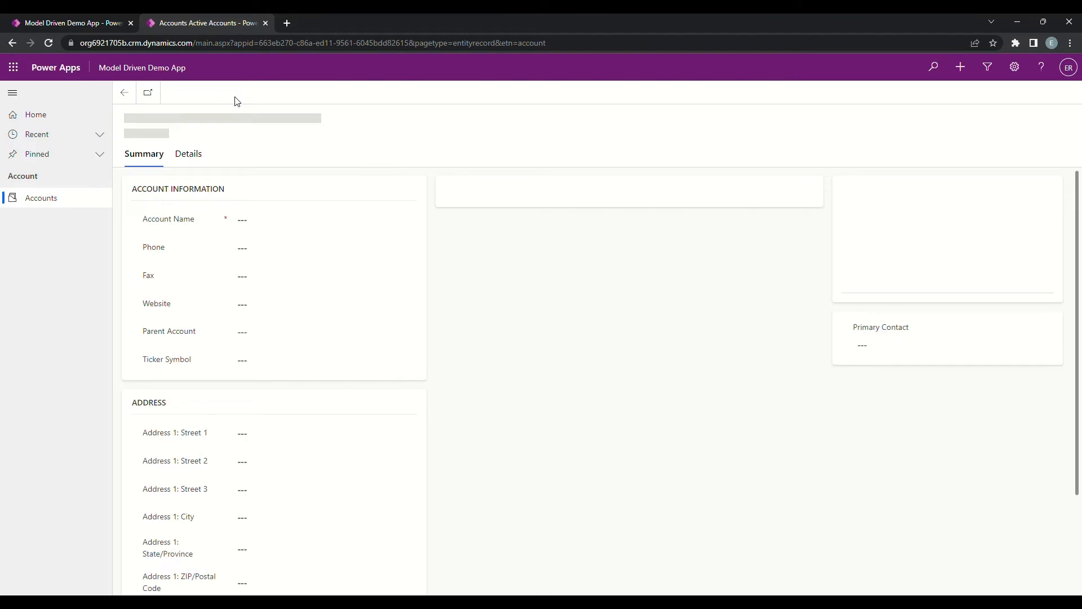
pyautogui.click(255, 225)
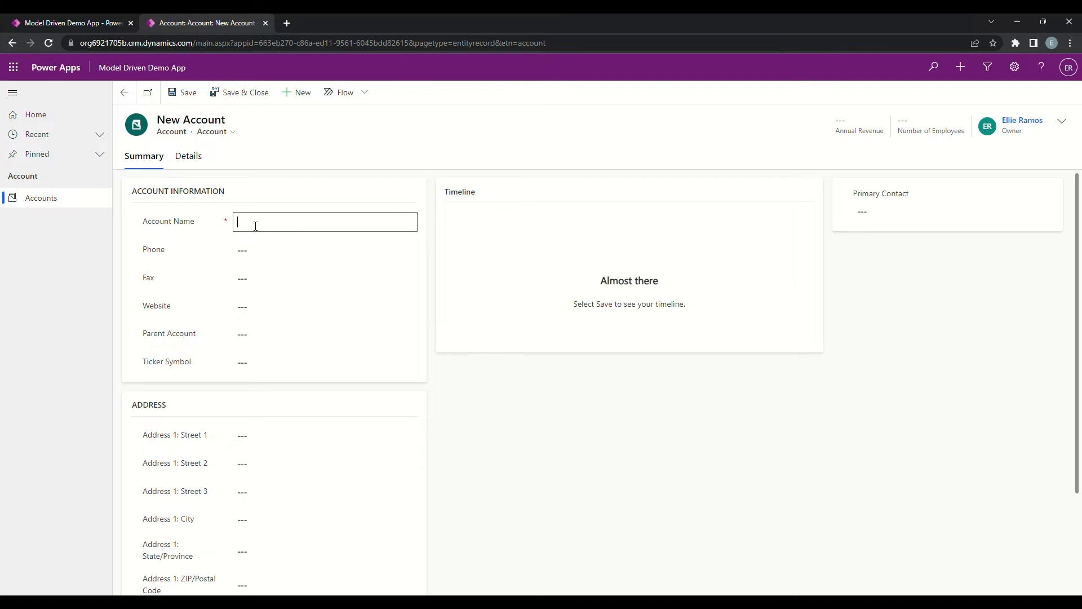
pyautogui.write('Test Account')
pyautogui.click(257, 248)
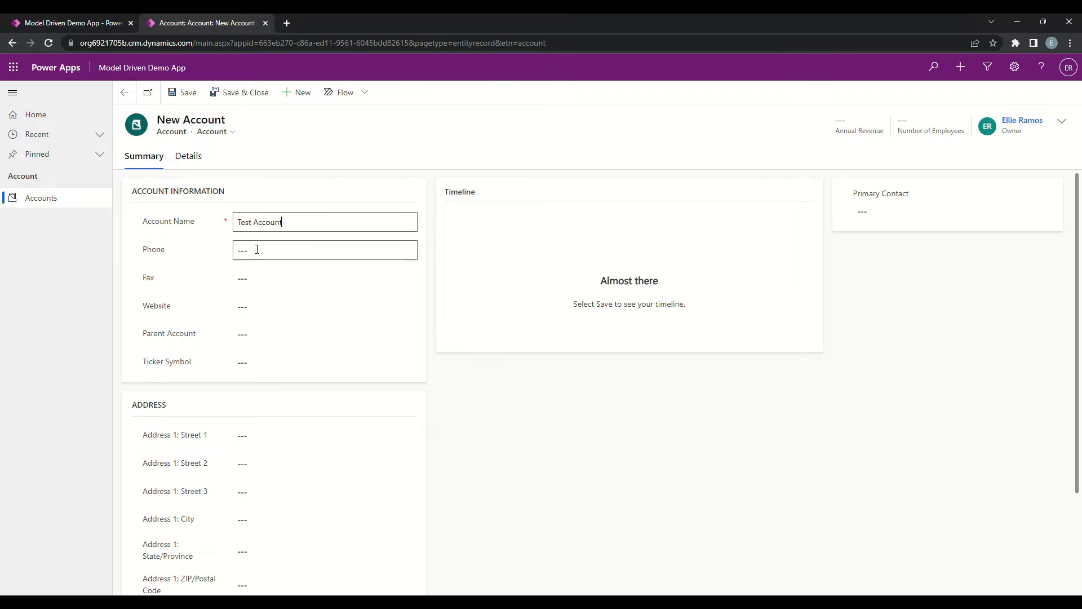
pyautogui.write('111')
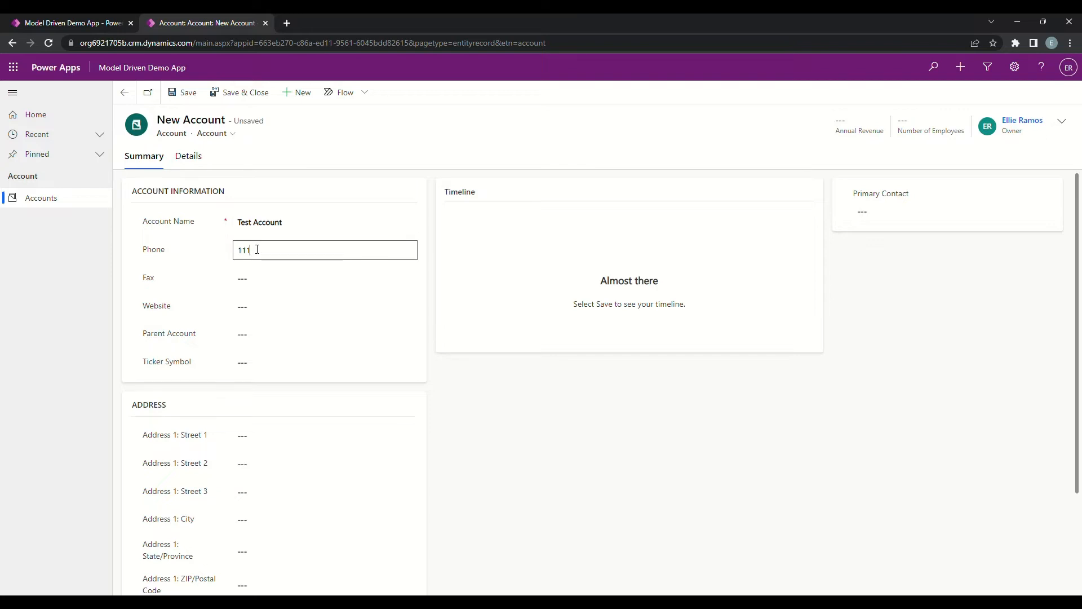
pyautogui.write('1111111')
pyautogui.click(256, 282)
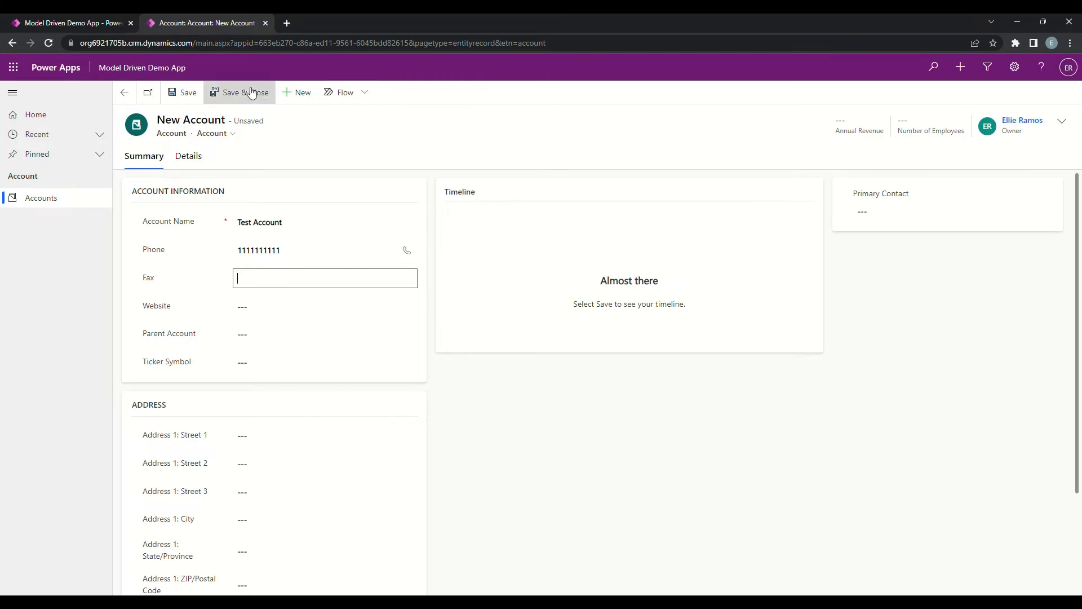
pyautogui.click(185, 93)
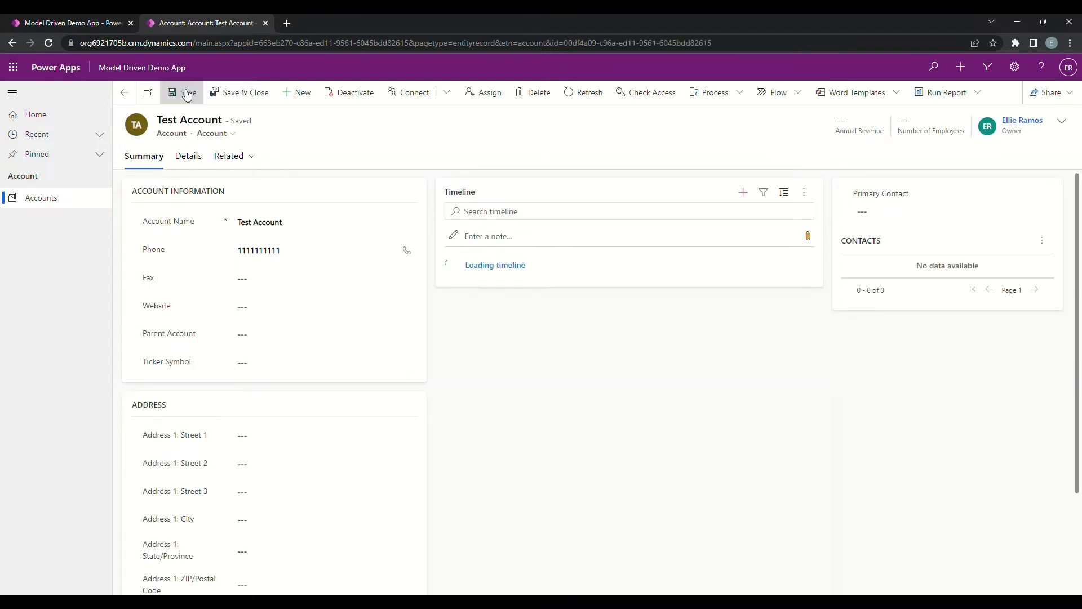
pyautogui.click(244, 93)
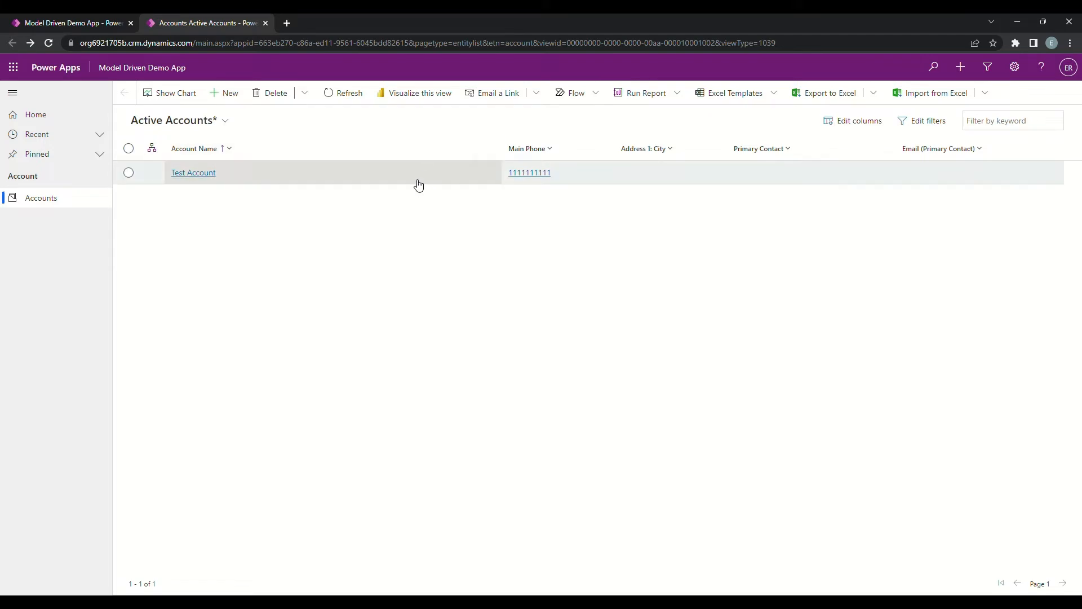
# Step: Open the Test Account record, return to the account list, and close the running app
pyautogui.click(189, 173)
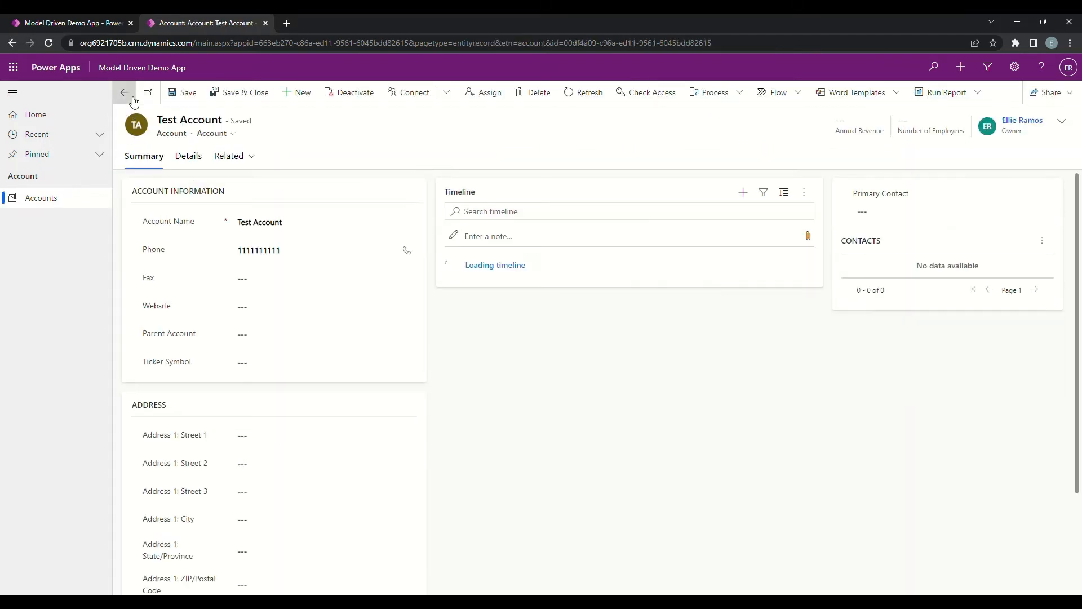
pyautogui.click(124, 93)
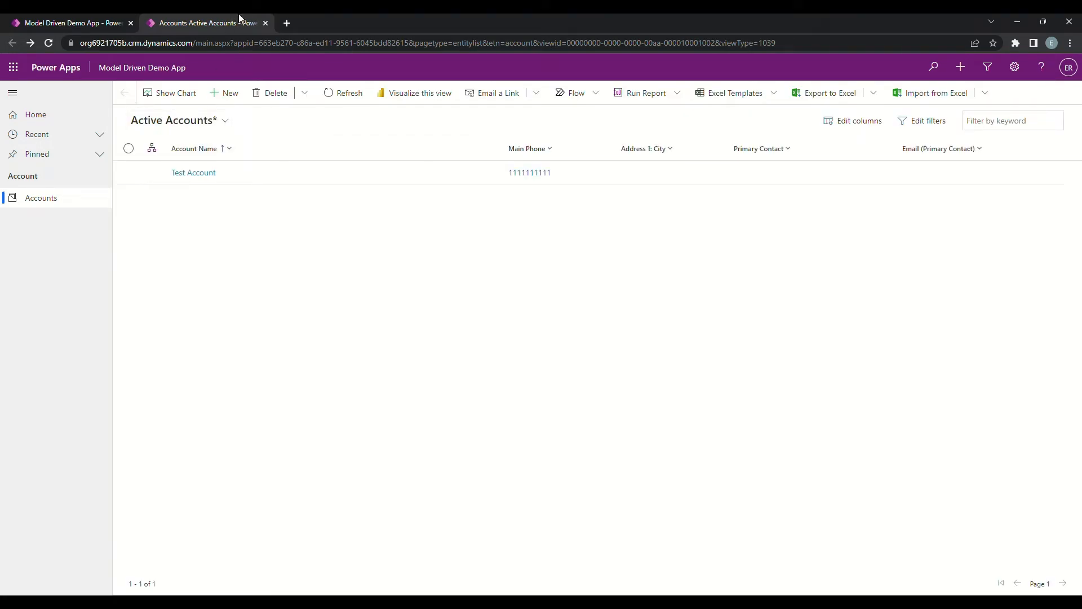
pyautogui.click(266, 23)
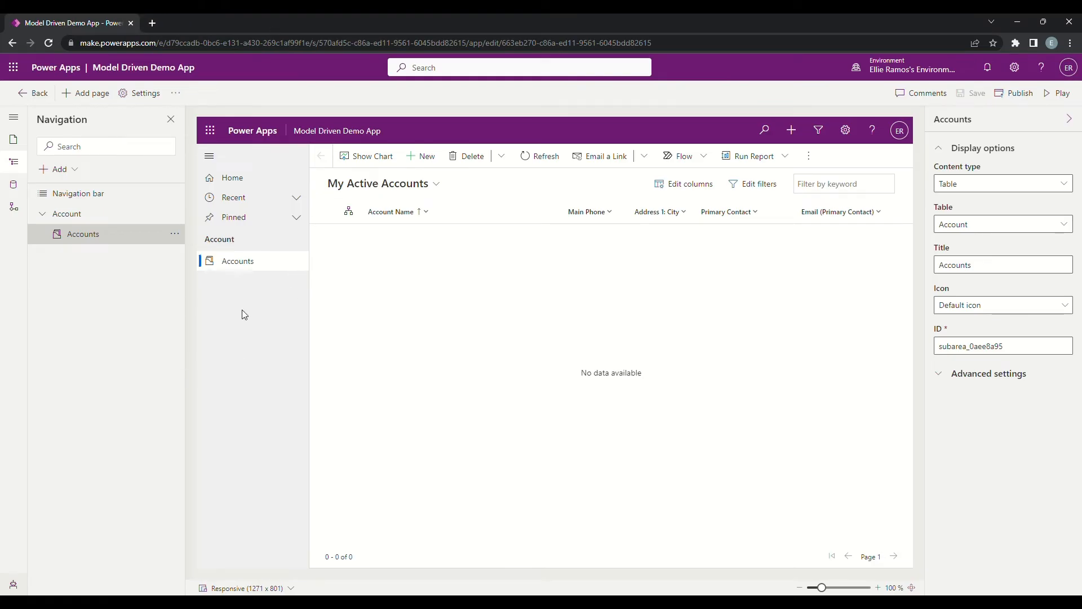
pyautogui.click(78, 172)
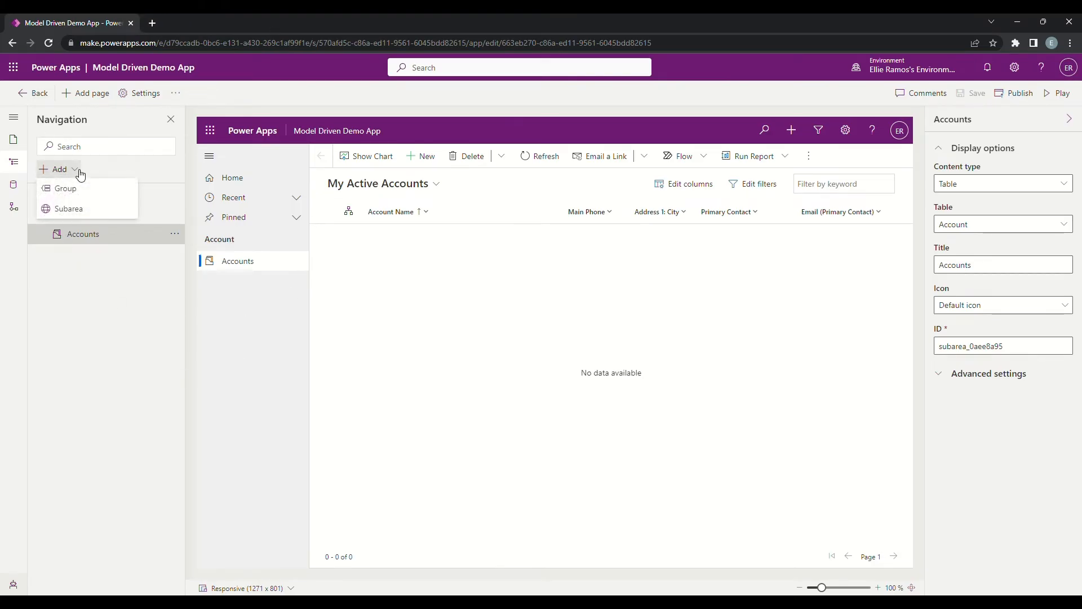
pyautogui.click(16, 169)
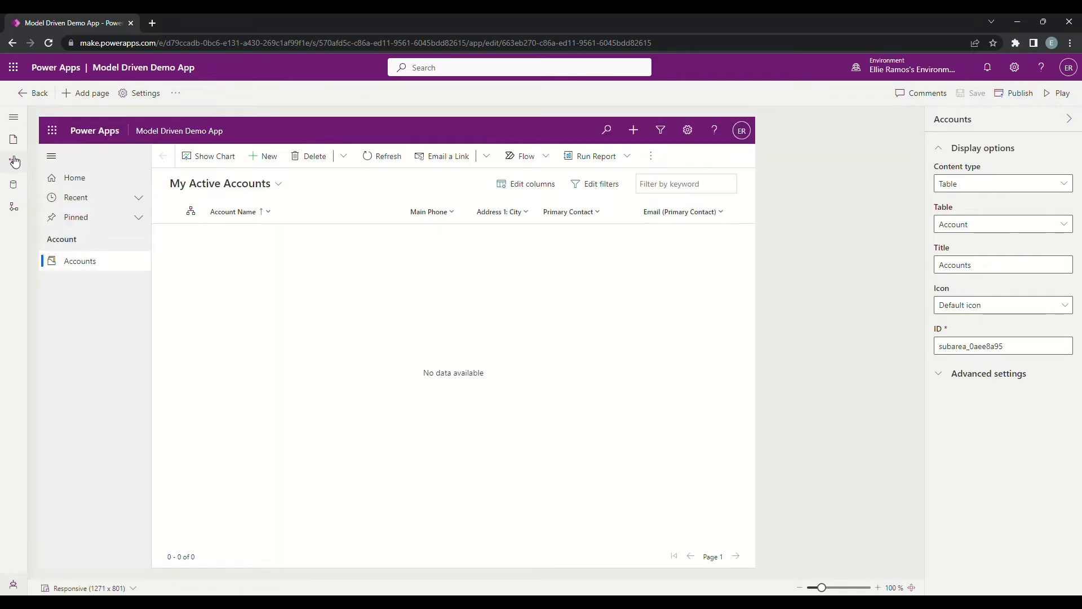
pyautogui.click(14, 163)
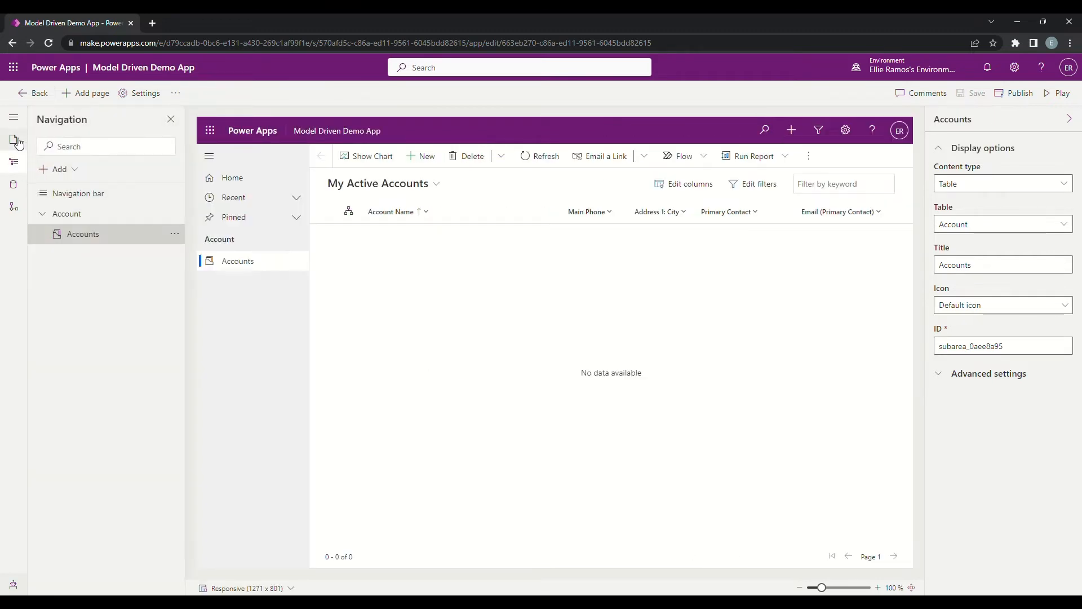
# Step: Add a table-based view and form page for the existing Contact table, shown in navigation
pyautogui.click(17, 142)
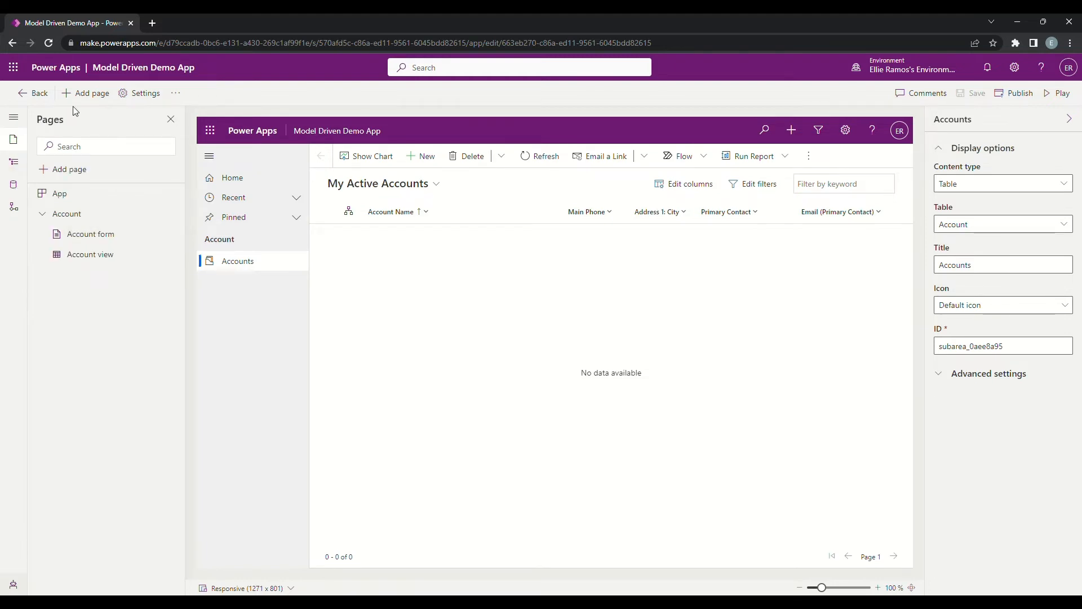
pyautogui.click(87, 93)
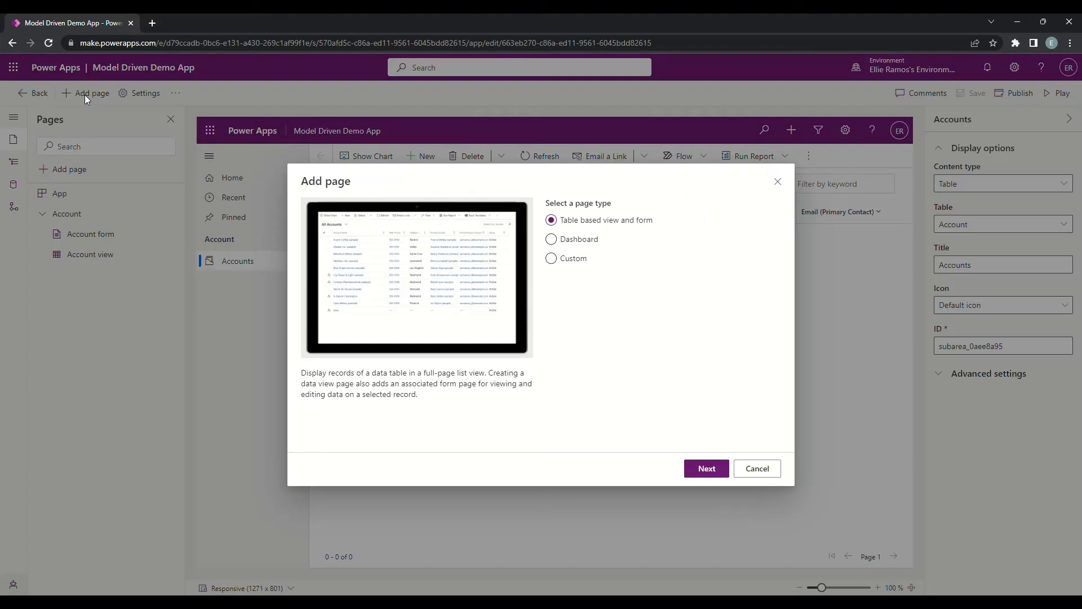
pyautogui.click(708, 474)
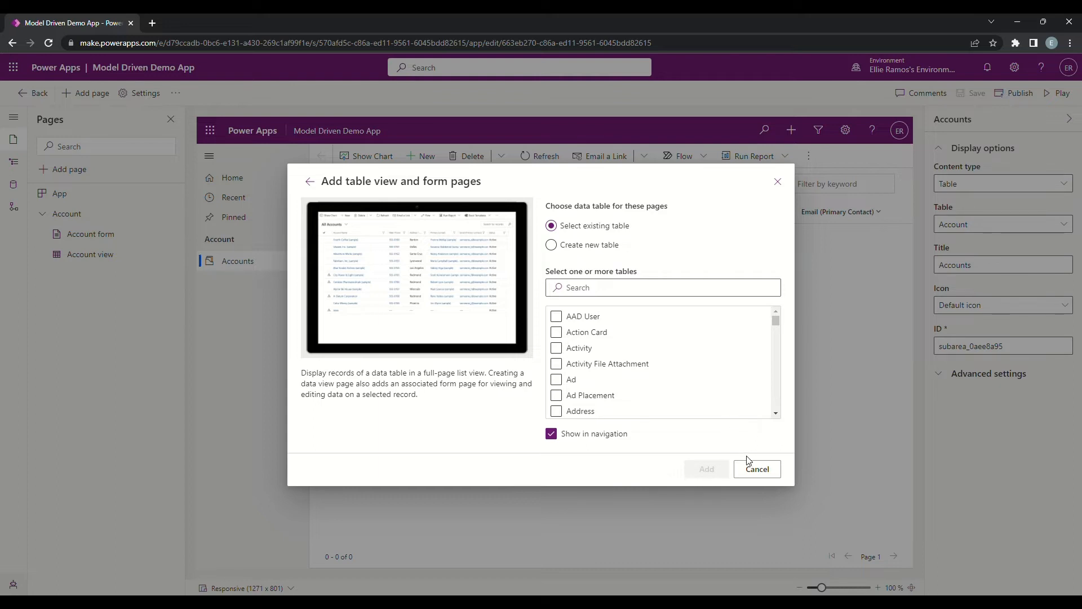
pyautogui.scroll(-3, 623, 345)
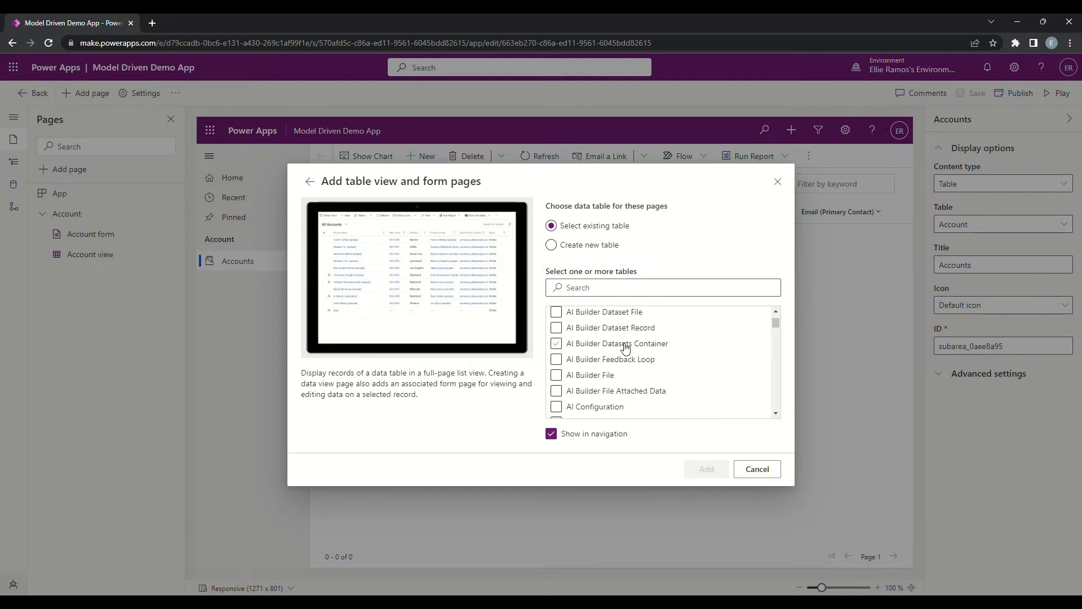
pyautogui.scroll(-10, 625, 346)
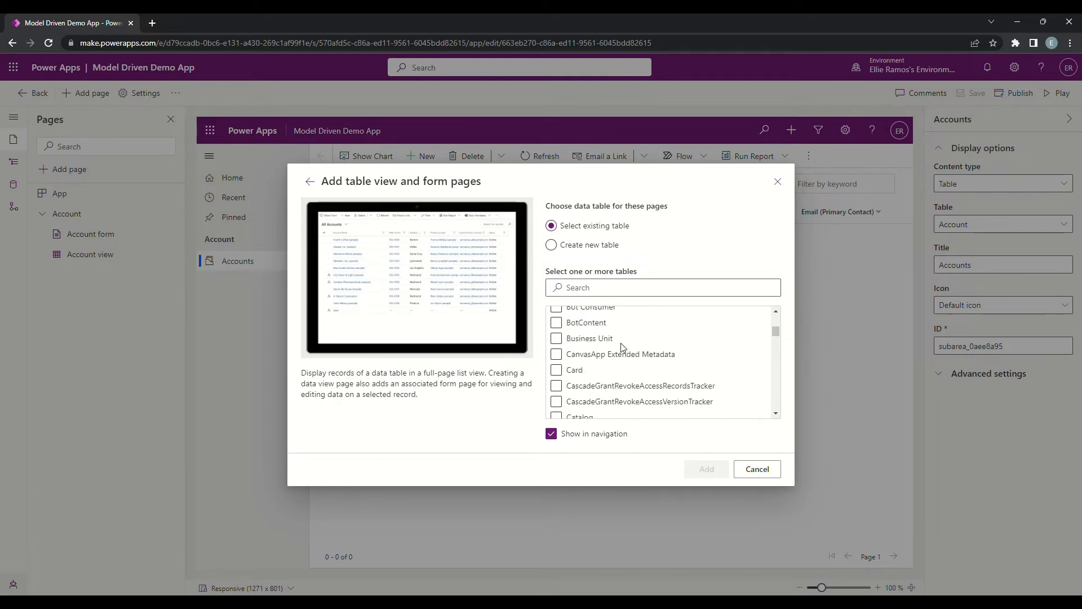
pyautogui.scroll(-5, 623, 347)
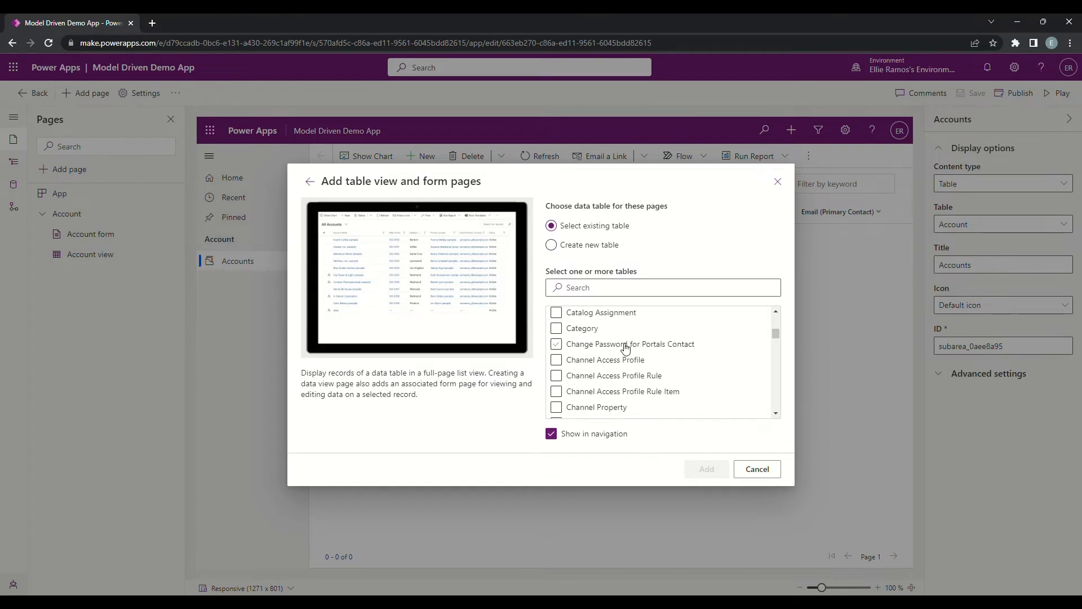
pyautogui.scroll(-5, 625, 345)
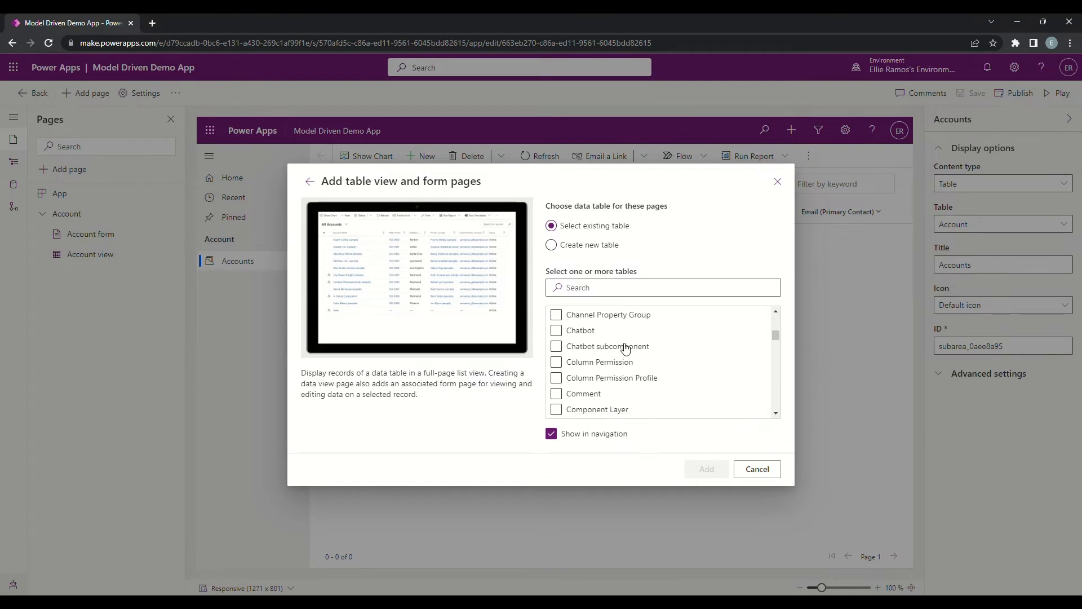
pyautogui.click(627, 291)
pyautogui.write('nta')
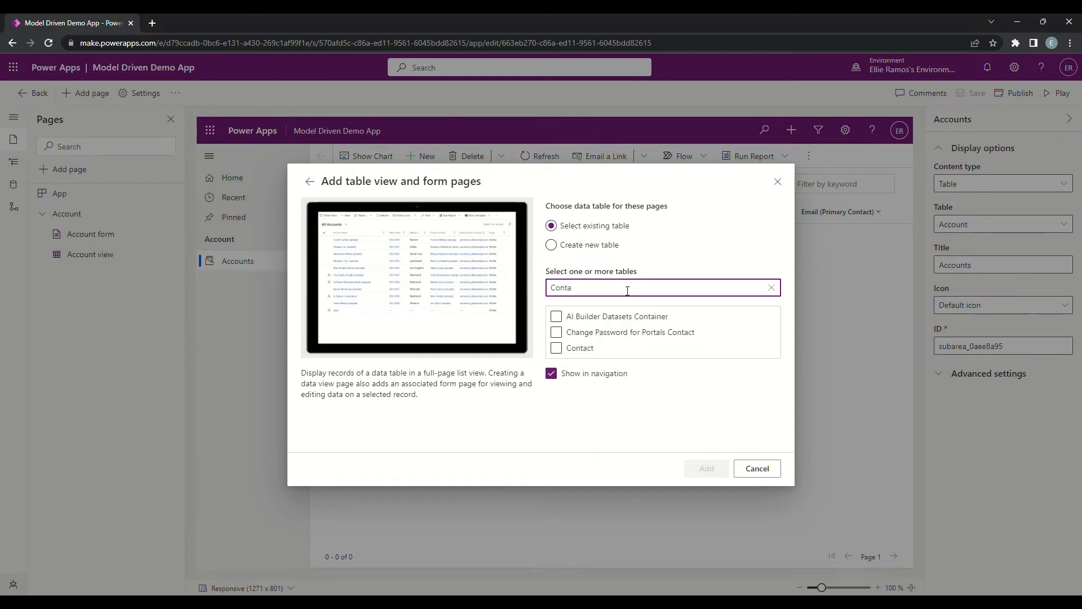
pyautogui.click(557, 348)
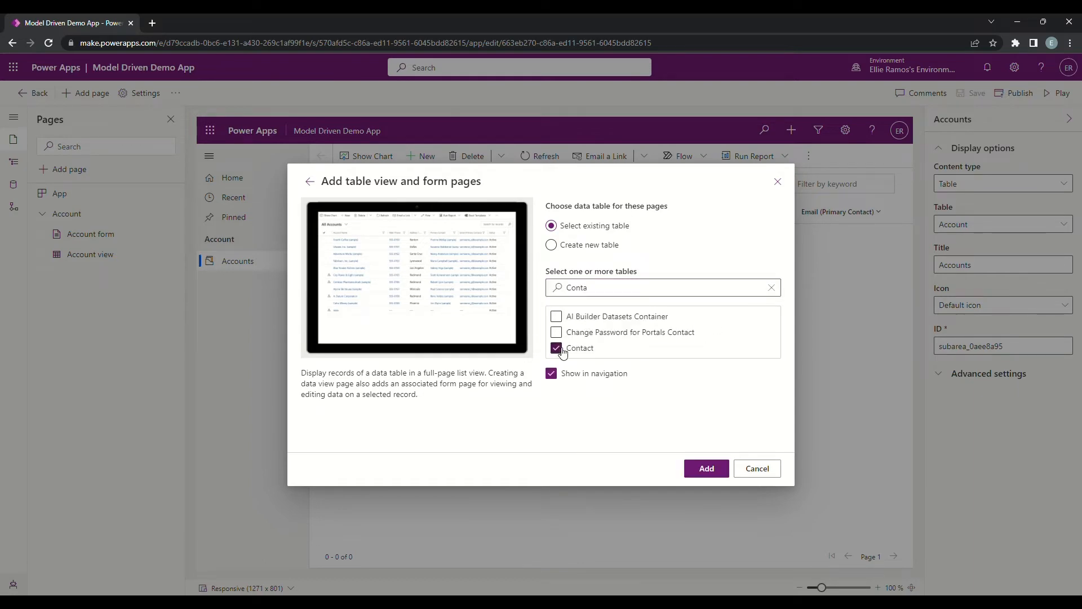
pyautogui.click(710, 469)
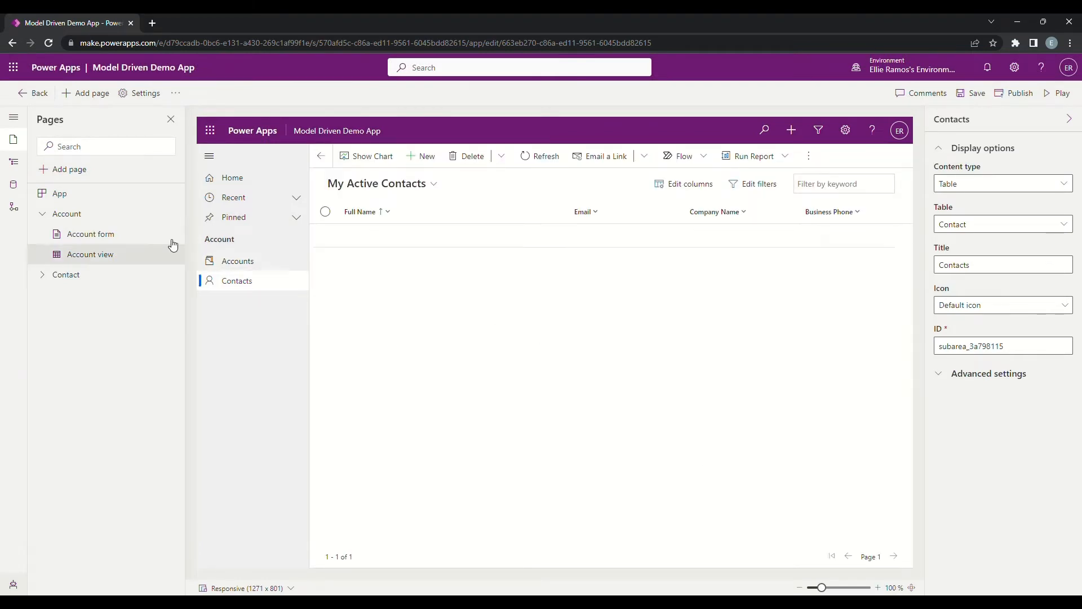
# Step: Add the Contact main form to the Contact form page and open that form for editing
pyautogui.click(44, 277)
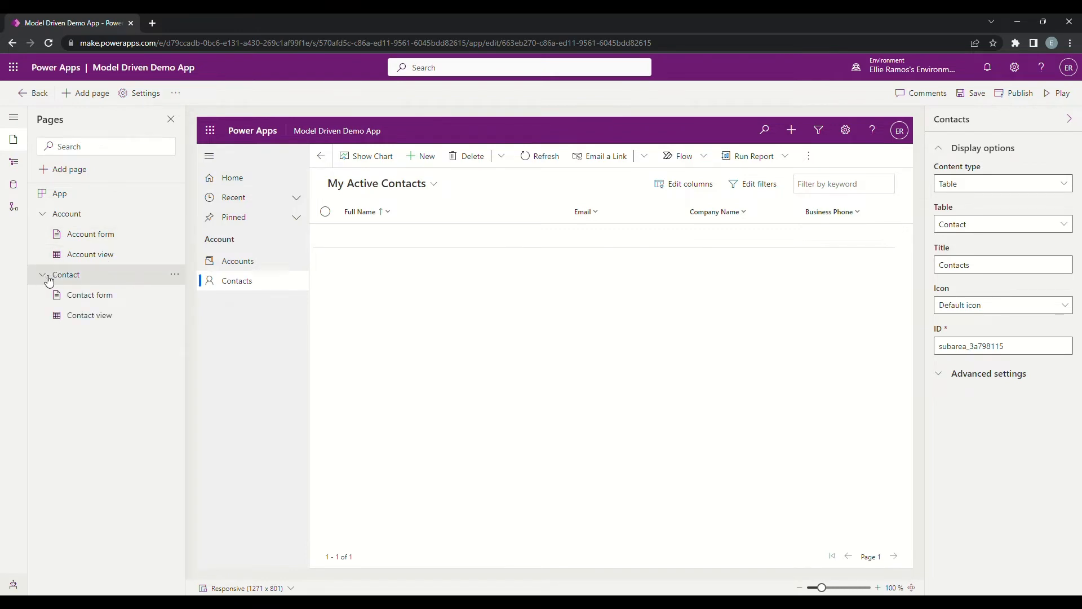
pyautogui.click(100, 297)
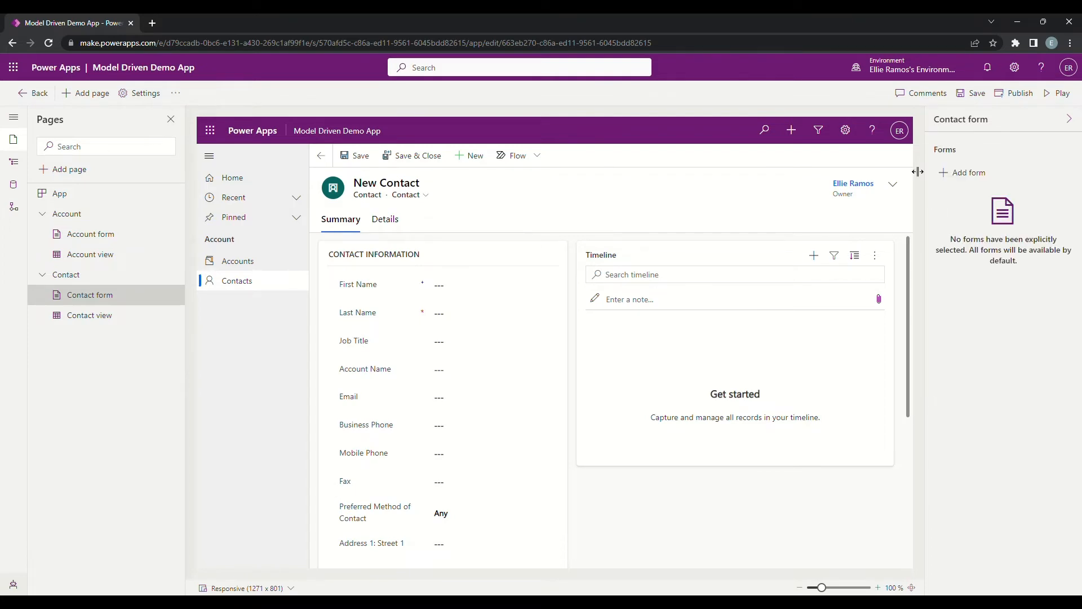
pyautogui.click(983, 178)
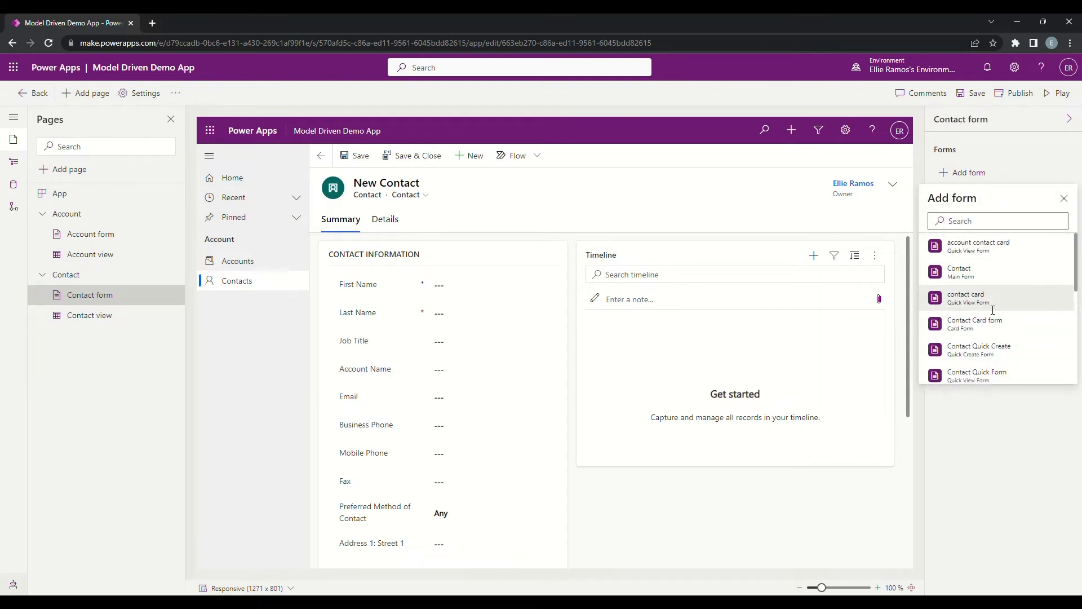
pyautogui.scroll(-5, 986, 321)
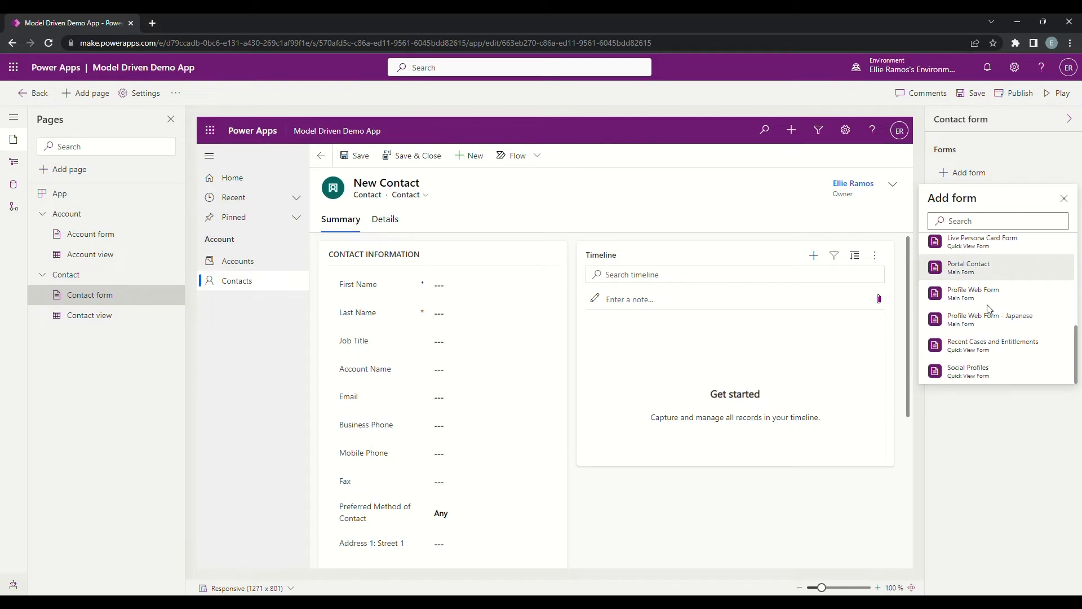
pyautogui.scroll(5, 987, 309)
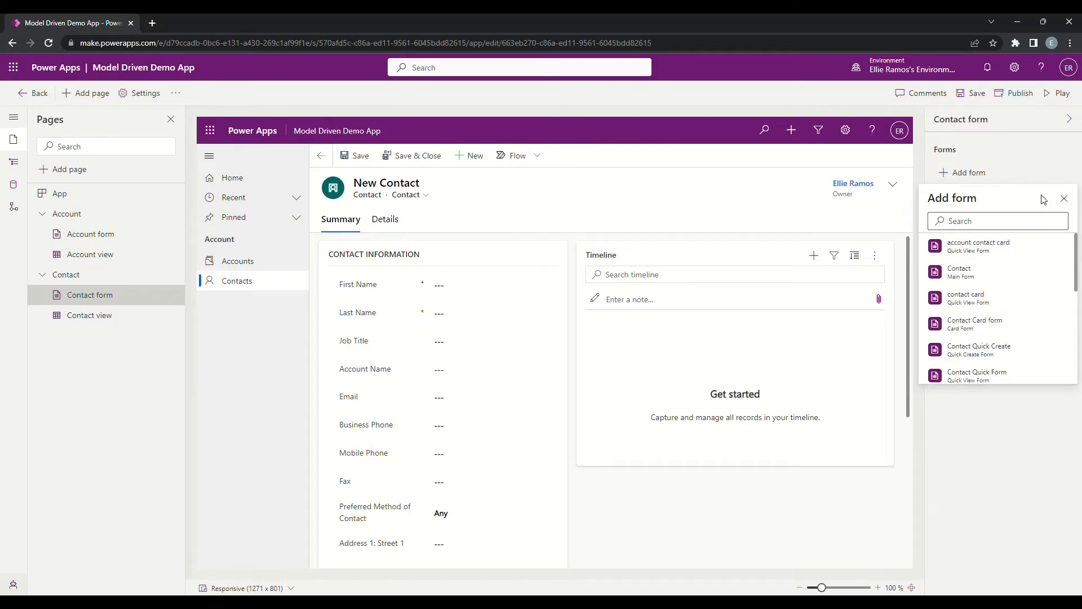
pyautogui.click(963, 272)
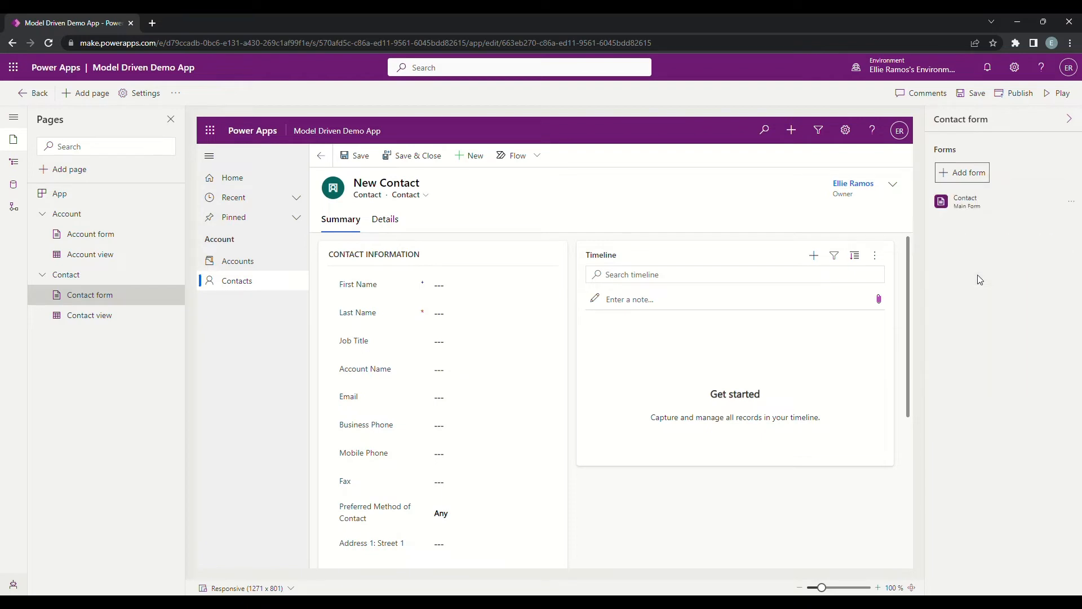
pyautogui.click(1073, 203)
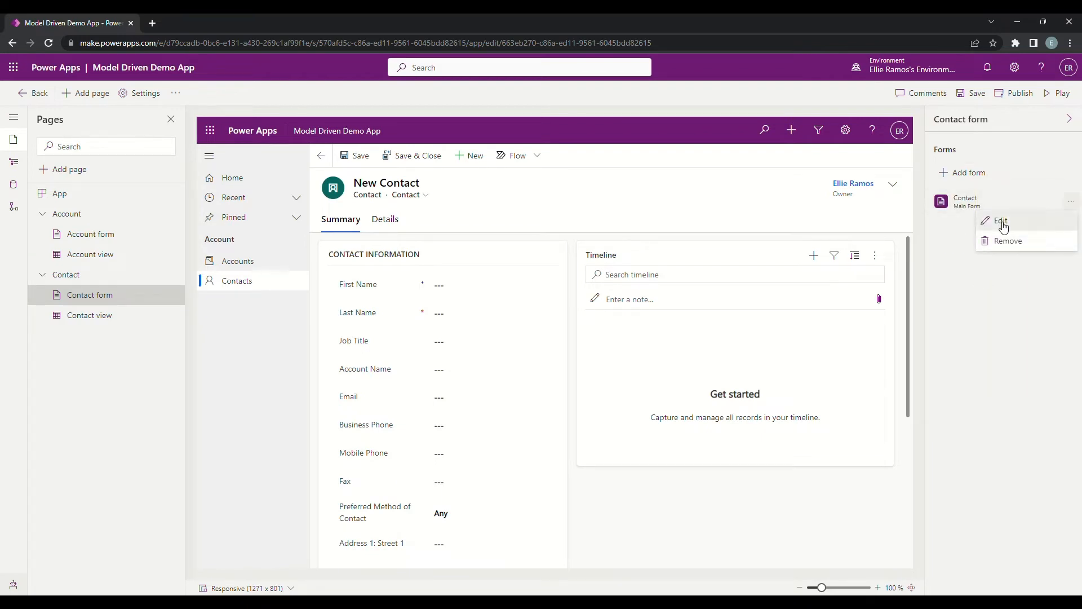
pyautogui.click(1003, 227)
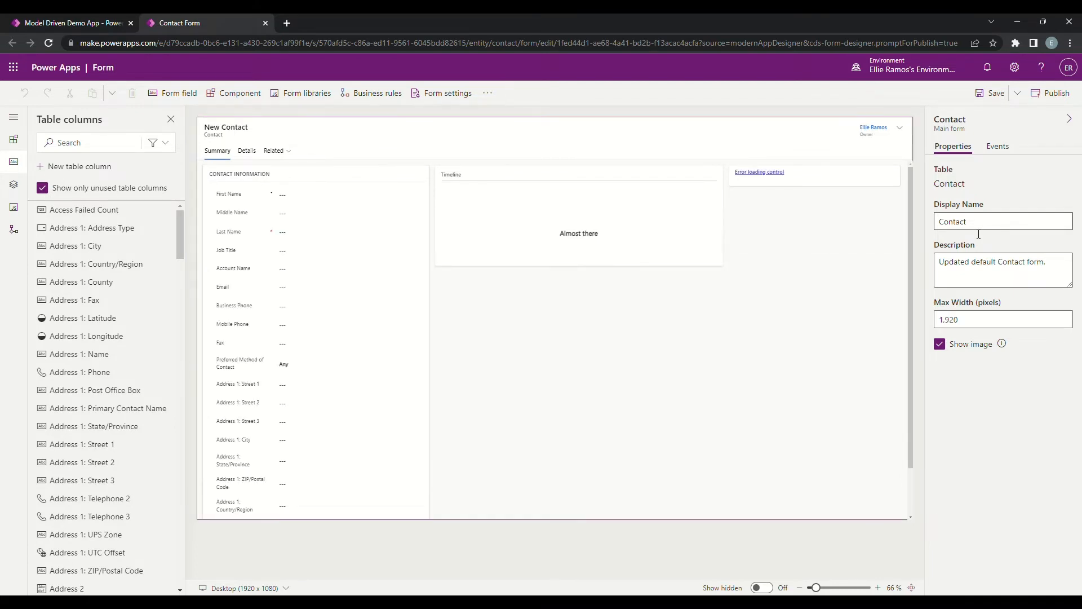
# Step: Delete the Timeline section and the Assistant component from the form's Summary tab
pyautogui.click(560, 181)
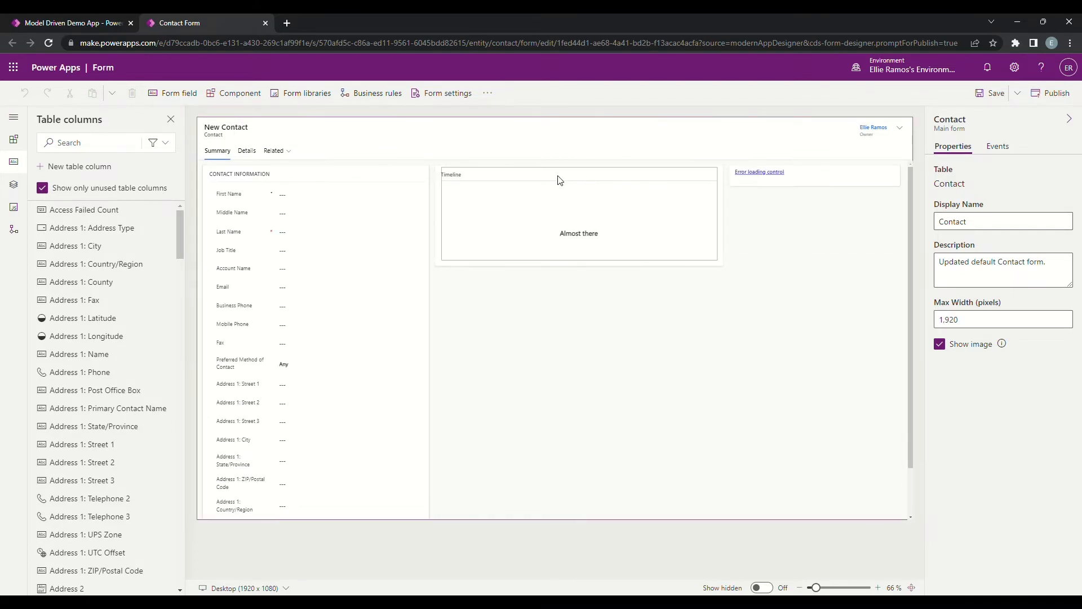
pyautogui.click(443, 176)
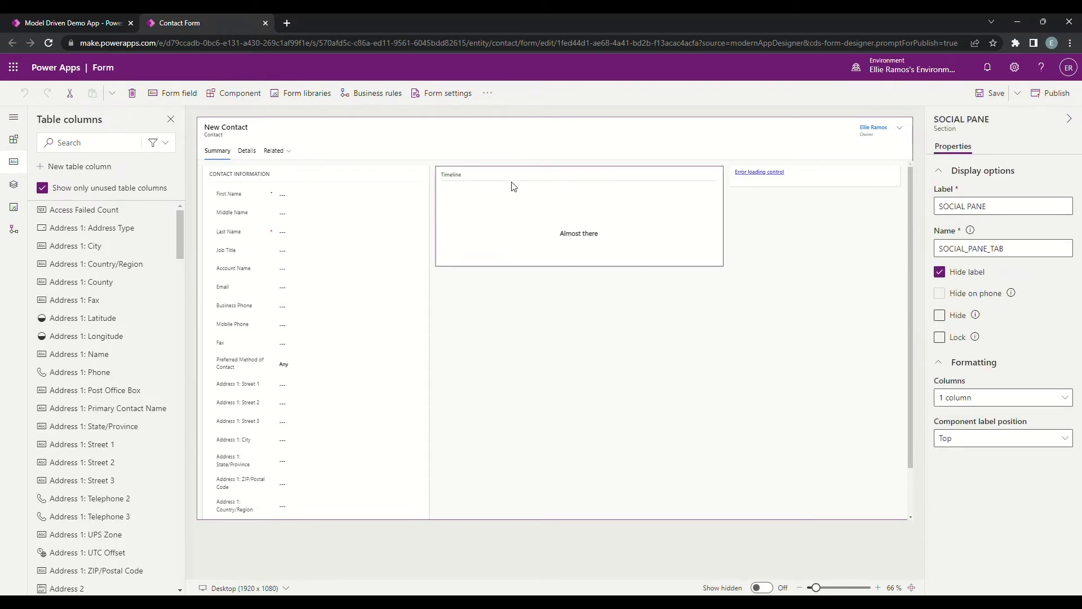
pyautogui.press('Delete')
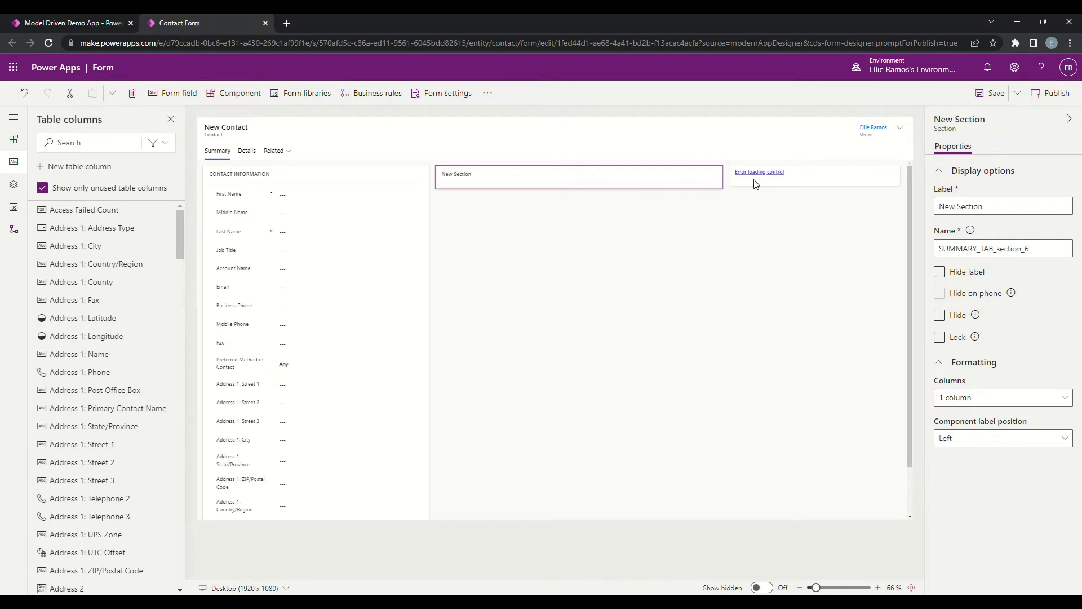
pyautogui.click(806, 178)
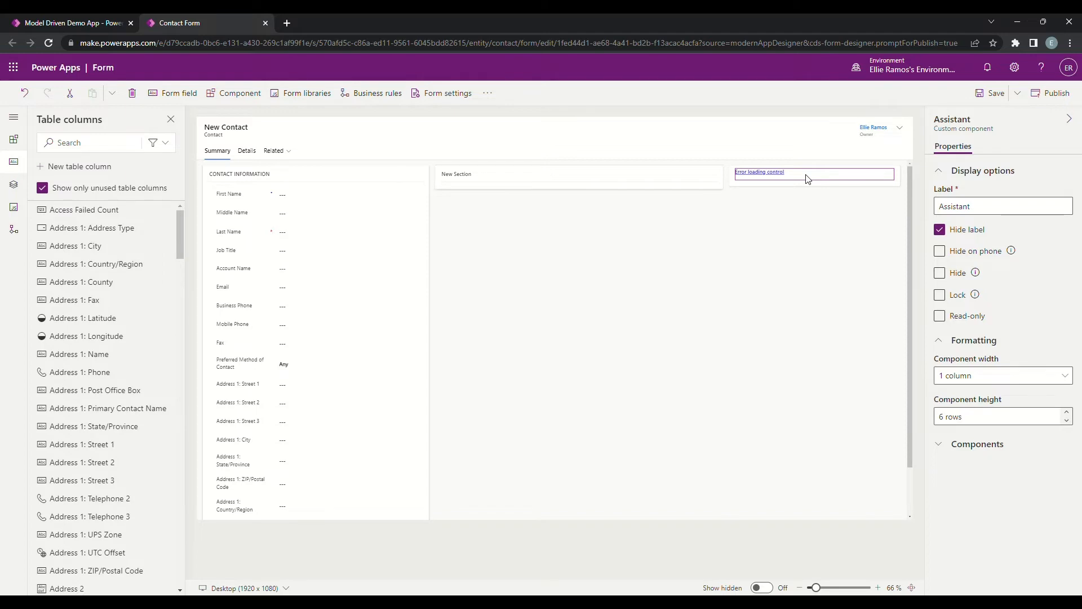
pyautogui.press('Delete')
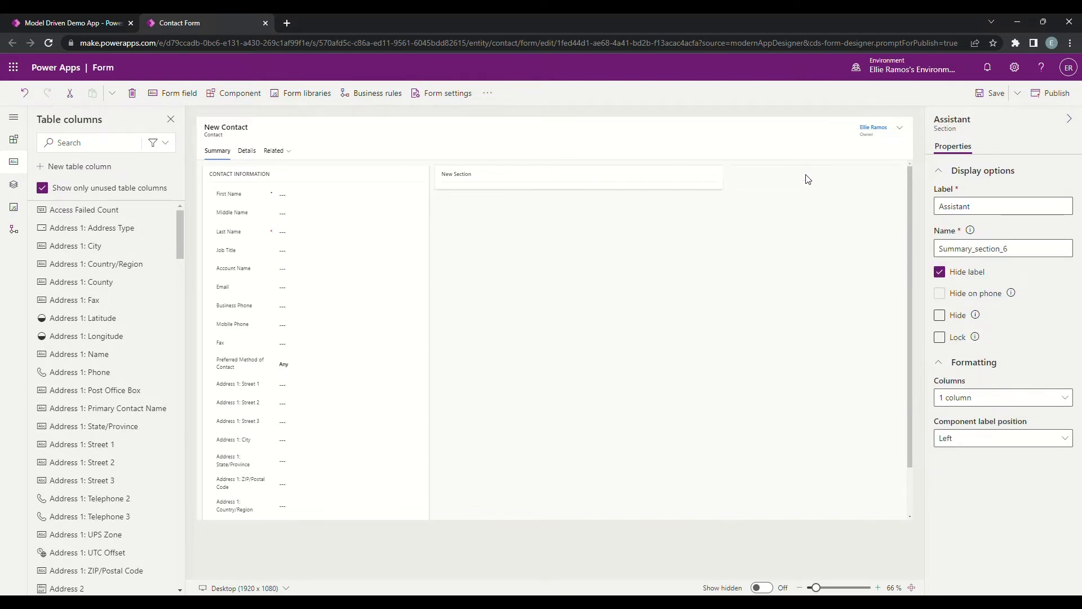
# Step: Change the Summary tab's layout to 1 column
pyautogui.click(560, 177)
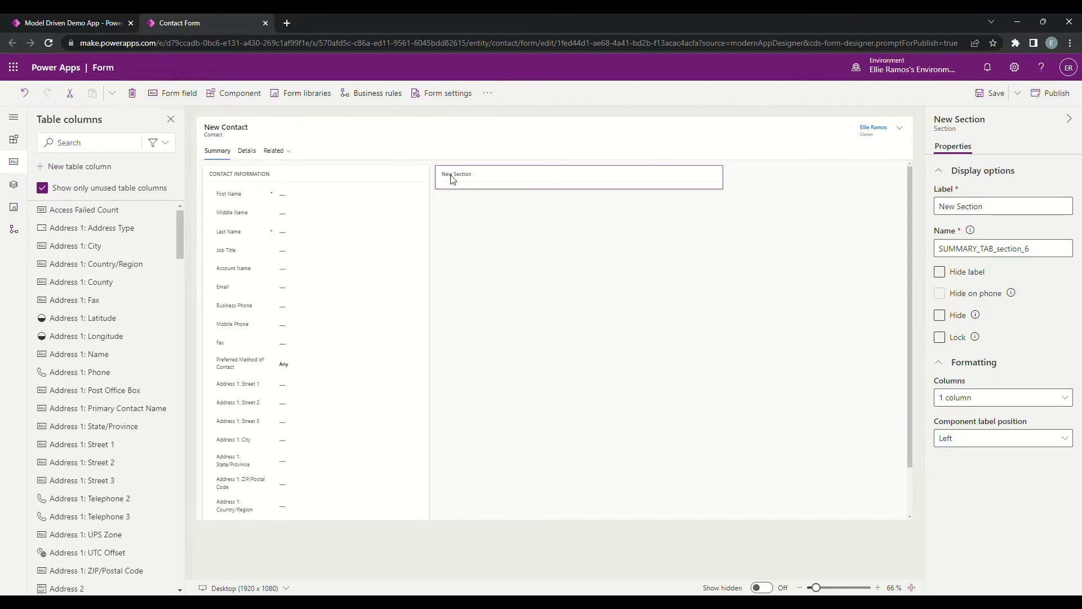
pyautogui.click(343, 229)
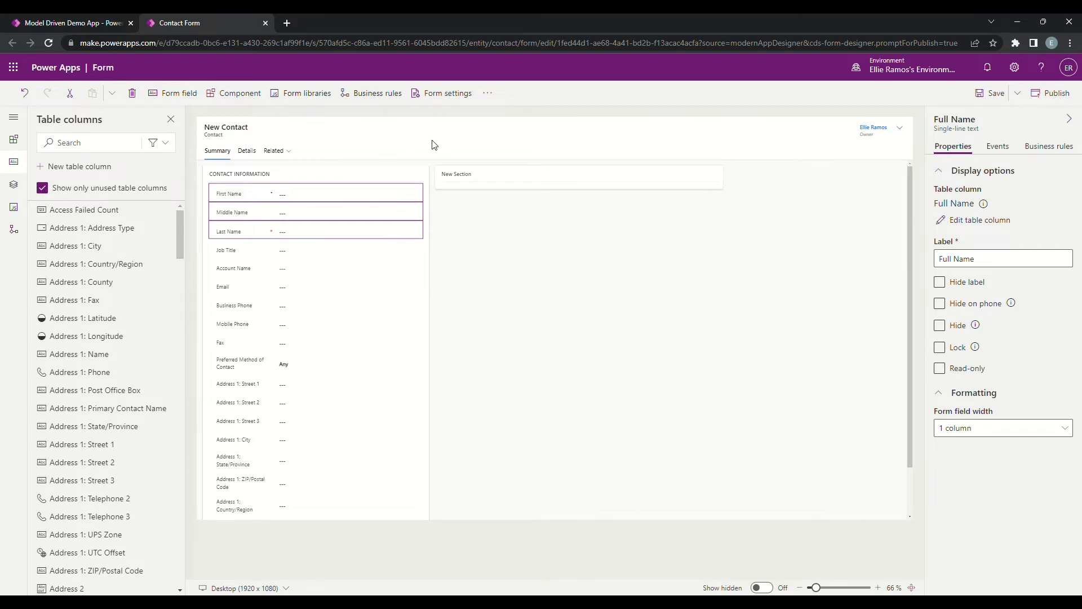
pyautogui.click(521, 178)
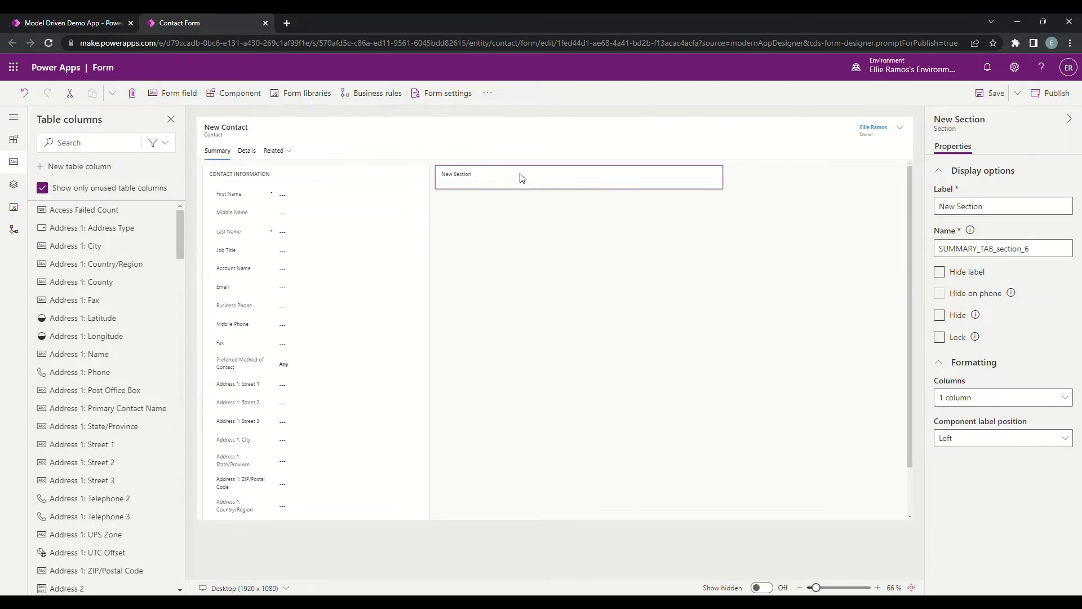
pyautogui.click(563, 288)
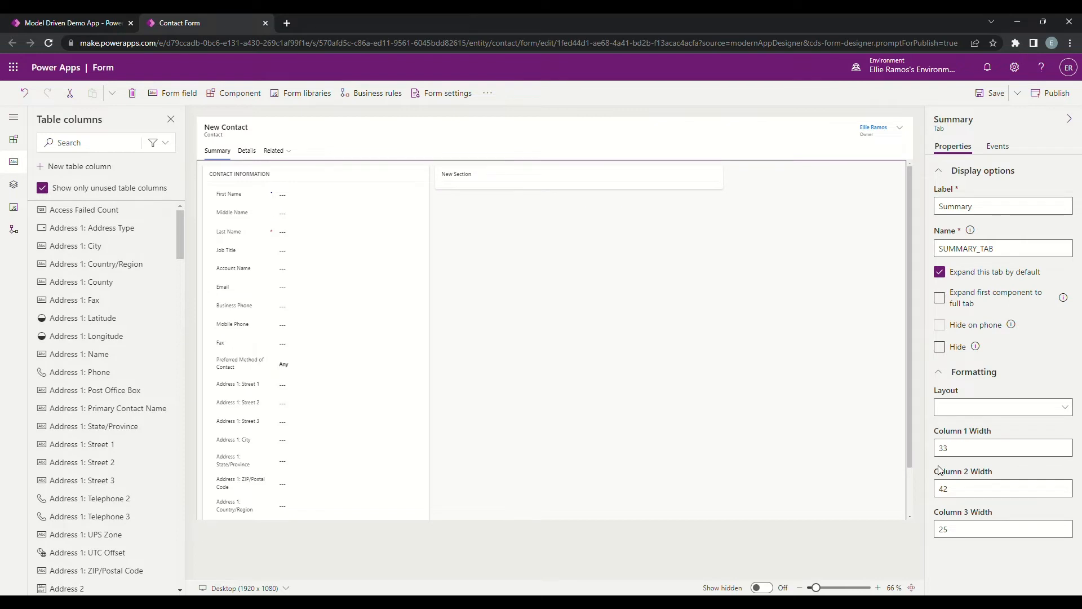
pyautogui.click(1071, 407)
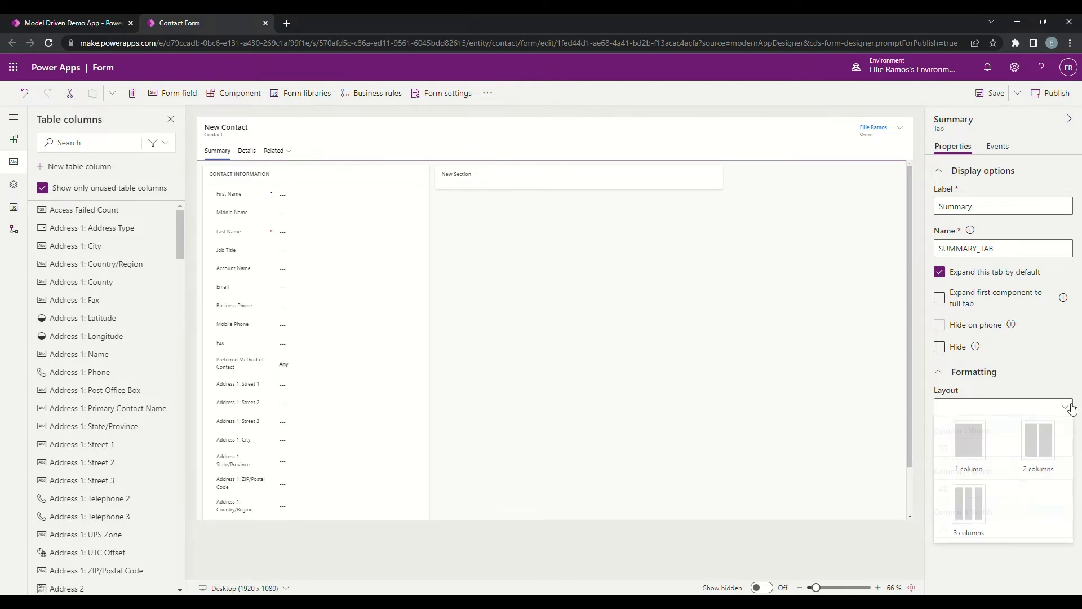
pyautogui.click(968, 458)
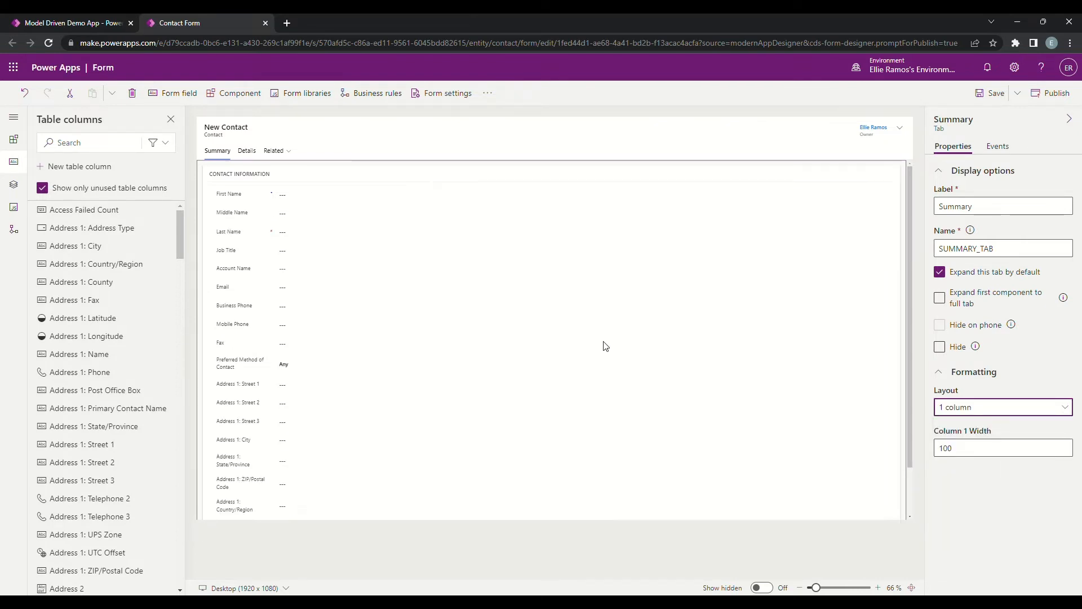
# Step: Label the unnamed map section below the contact fields Basic Contact Information and save the form
pyautogui.scroll(-2, 592, 324)
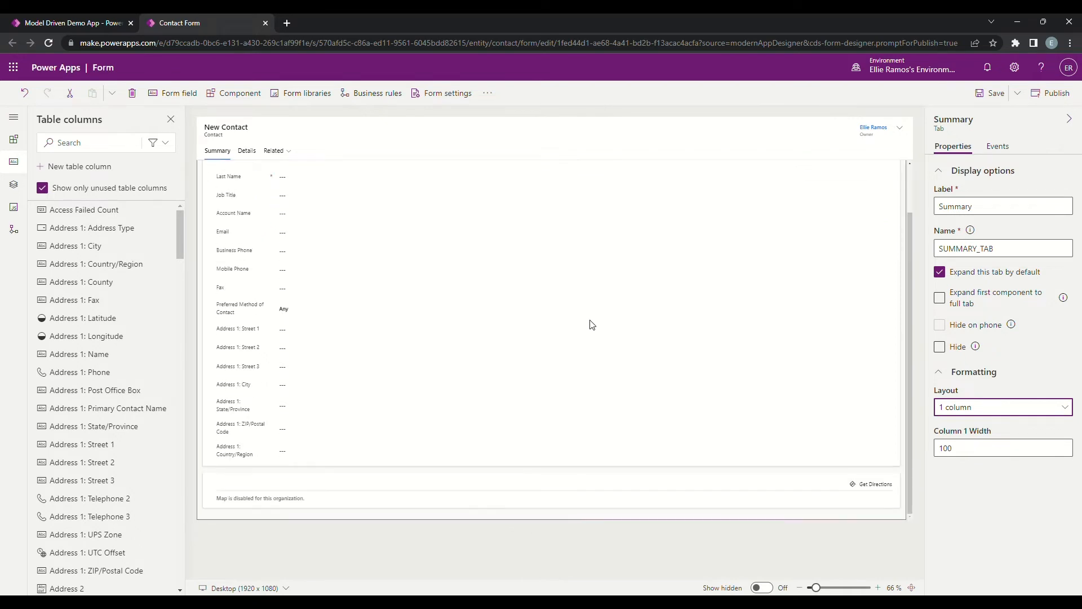
pyautogui.click(571, 490)
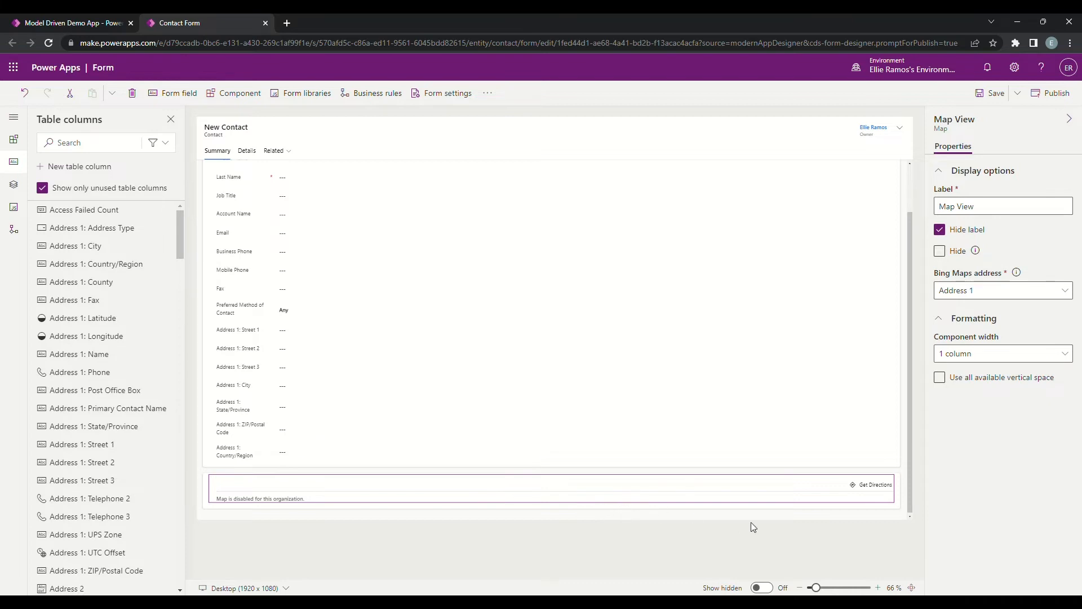
pyautogui.click(907, 488)
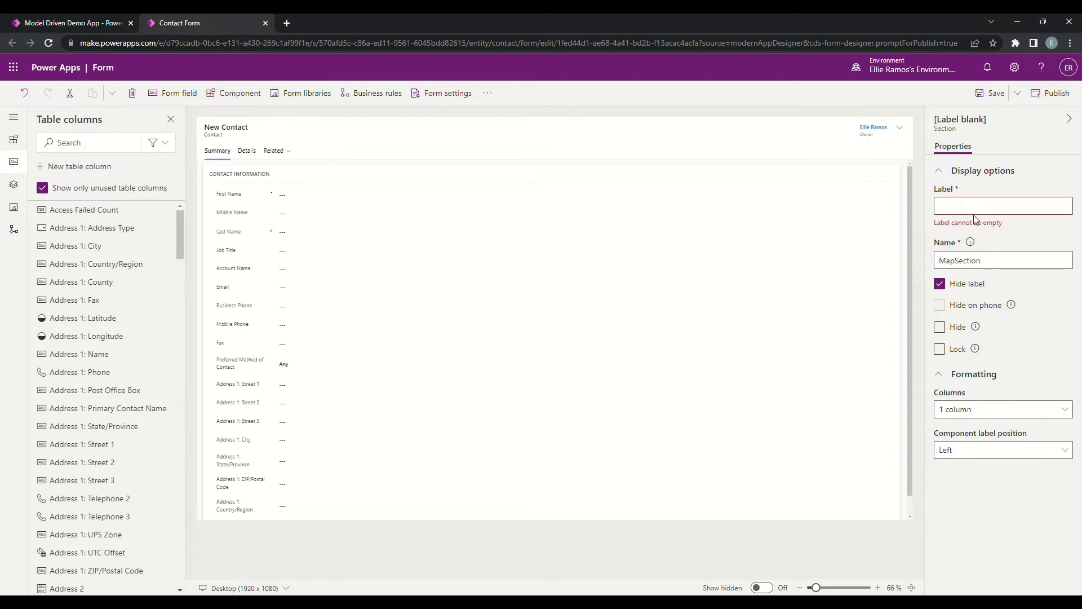
pyautogui.click(994, 214)
pyautogui.write('Basic Conta')
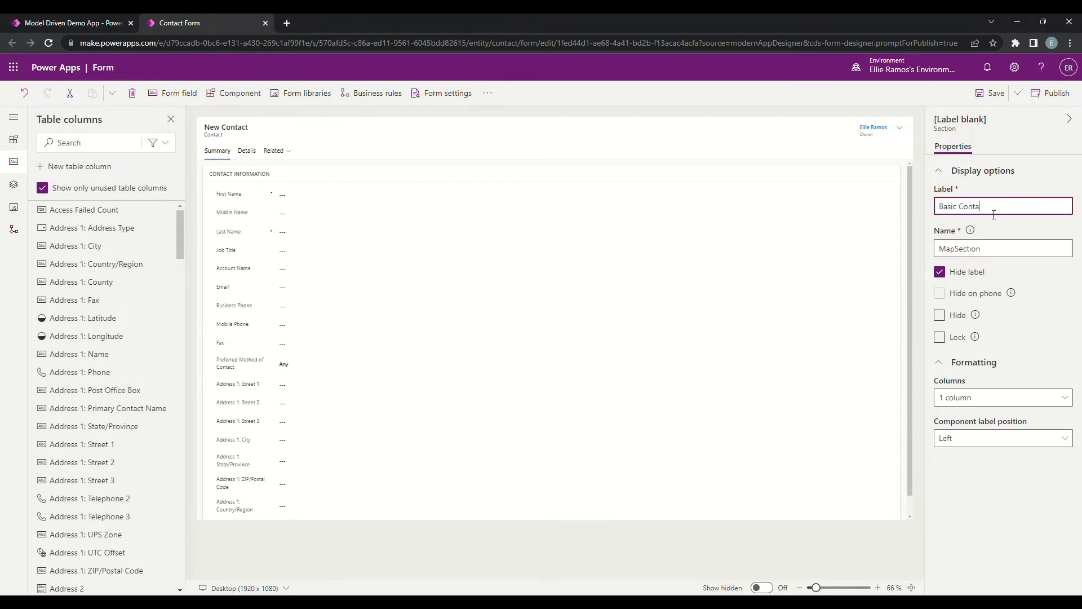
pyautogui.write('t')
pyautogui.press('BackSpace')
pyautogui.write('ct Information')
pyautogui.click(1002, 253)
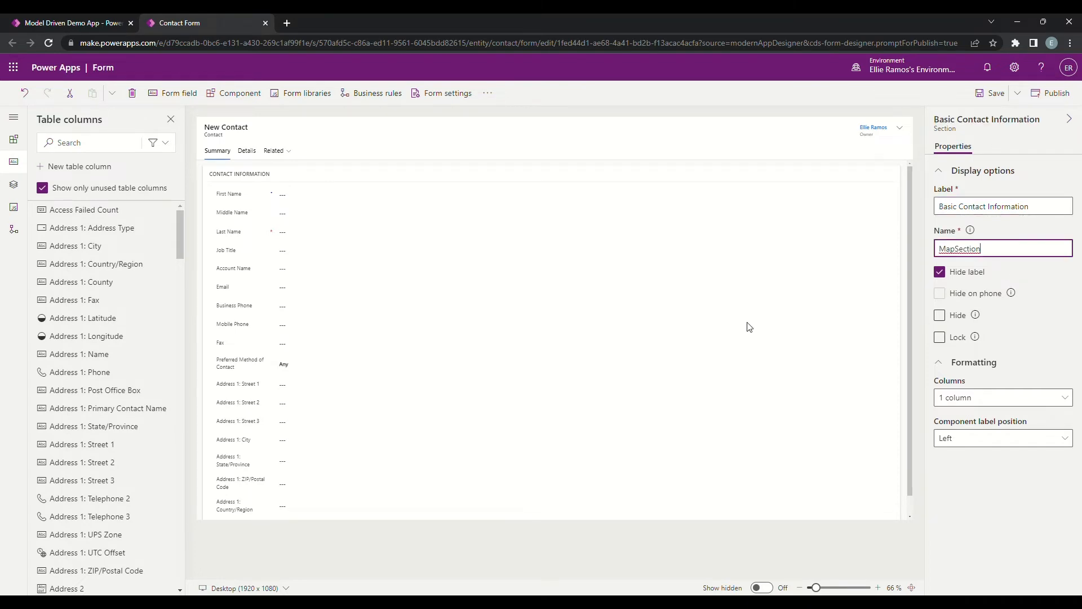
pyautogui.scroll(-1, 597, 296)
pyautogui.scroll(1, 597, 296)
pyautogui.click(989, 93)
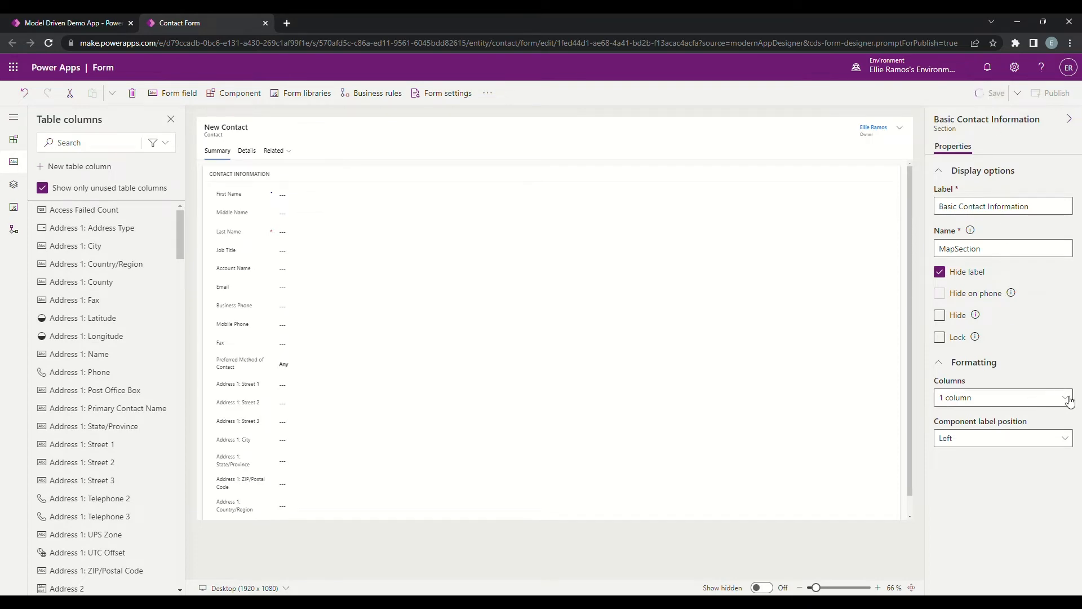
# Step: Format the CONTACT INFORMATION section with 3 columns
pyautogui.click(866, 181)
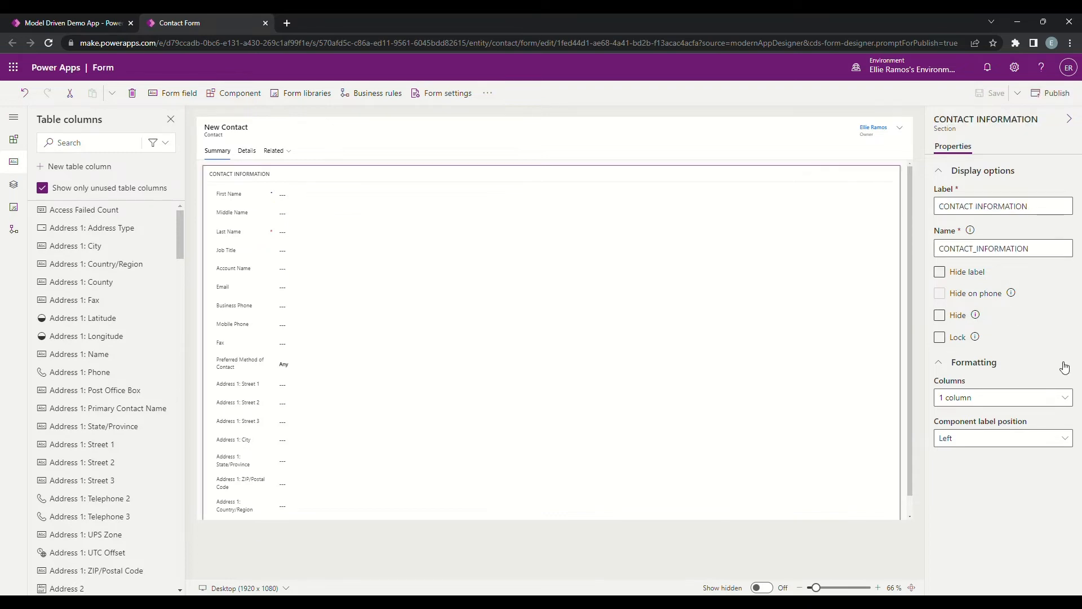
pyautogui.click(1066, 398)
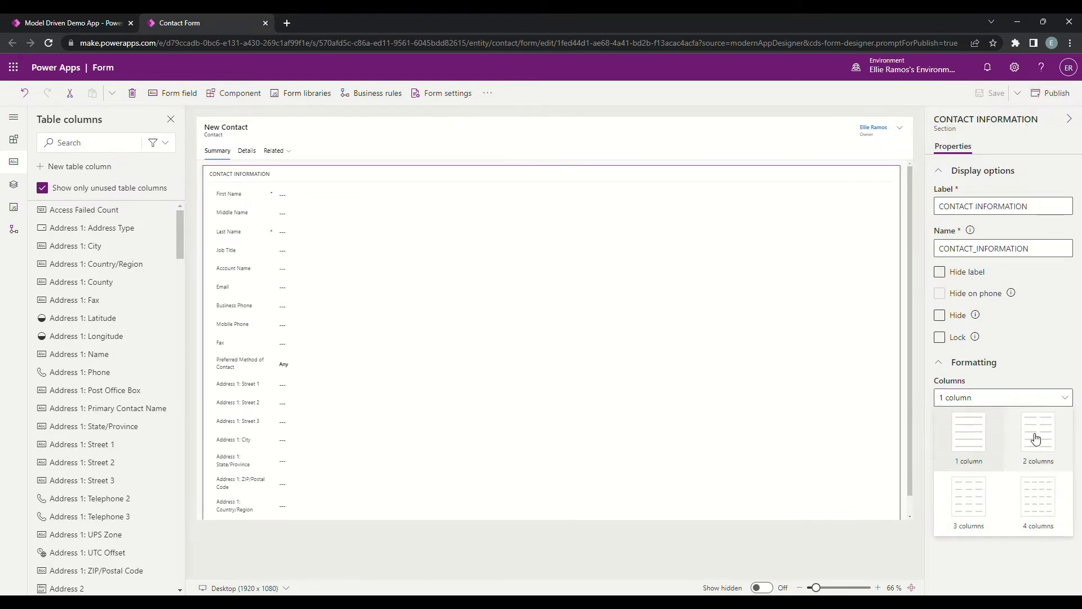
pyautogui.click(975, 512)
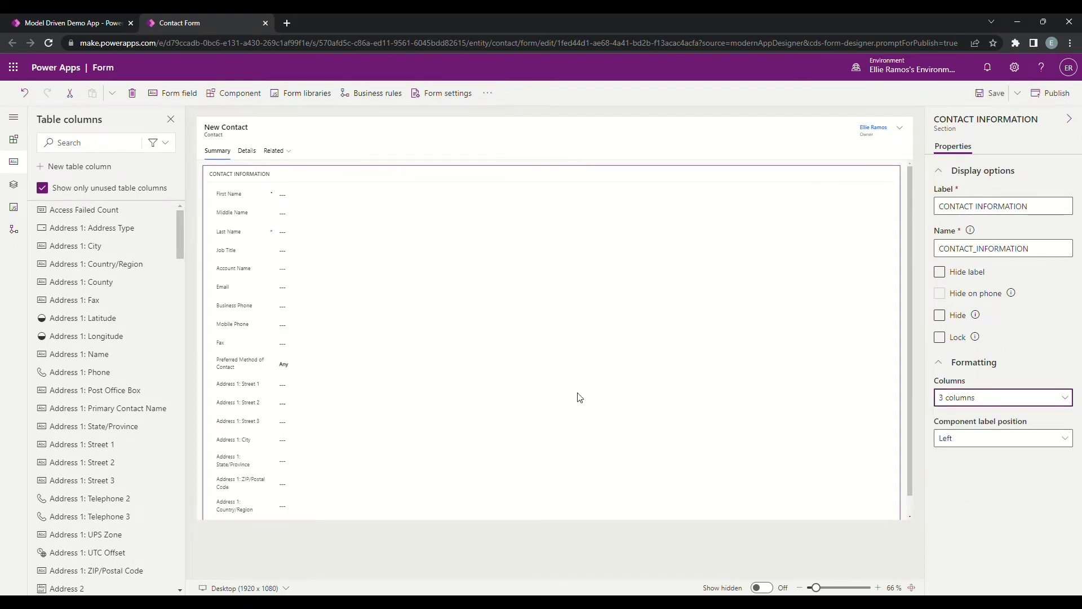
# Step: Move the Job Title field to the second column and Account Name to the third column of the CONTACT INFORMATION section
pyautogui.click(308, 249)
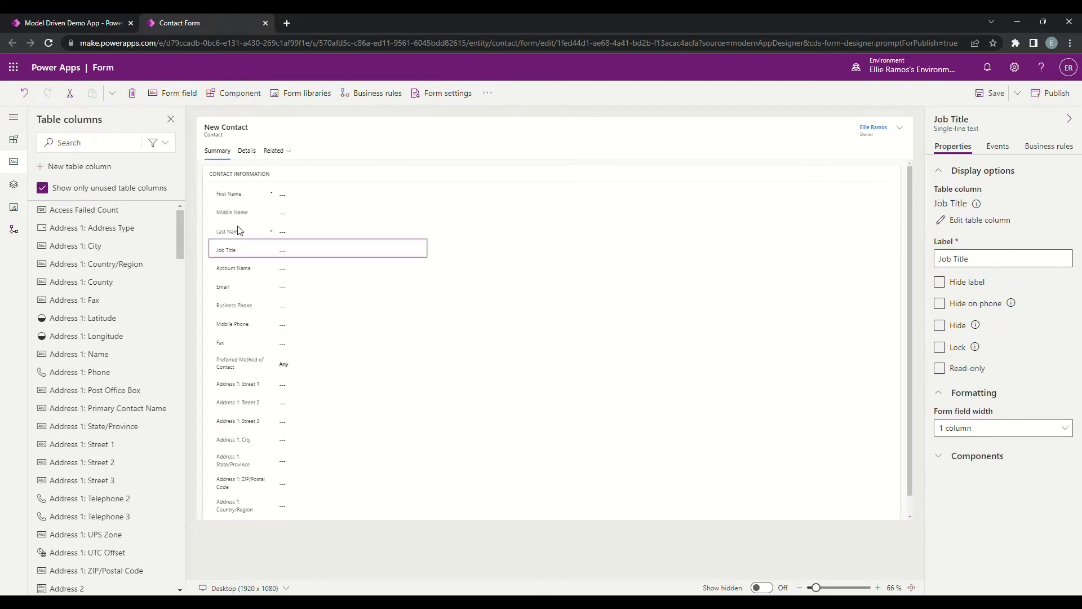
pyautogui.click(257, 273)
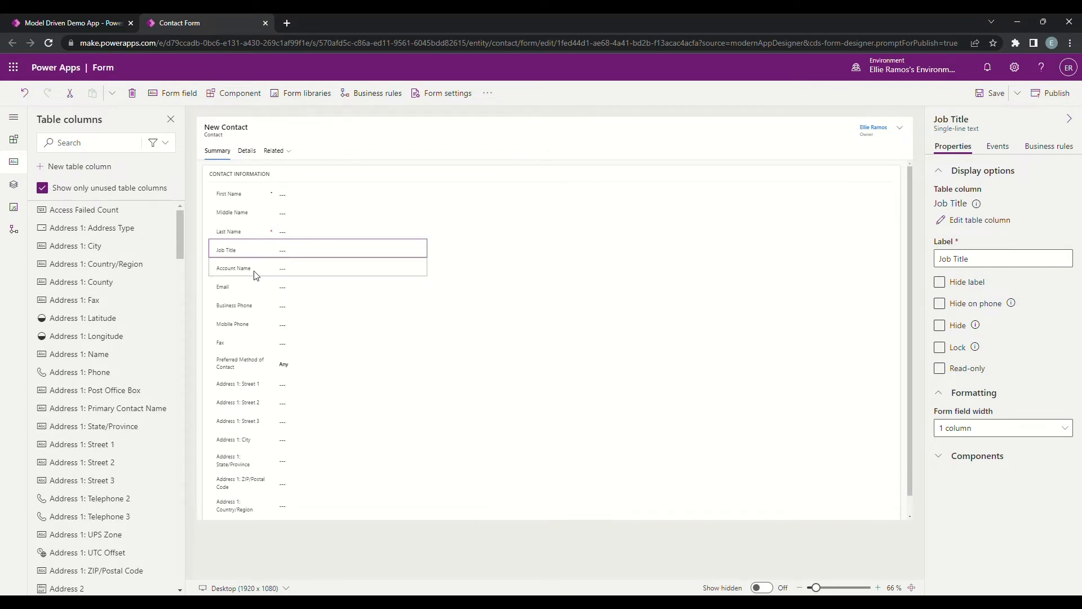
pyautogui.click(272, 253)
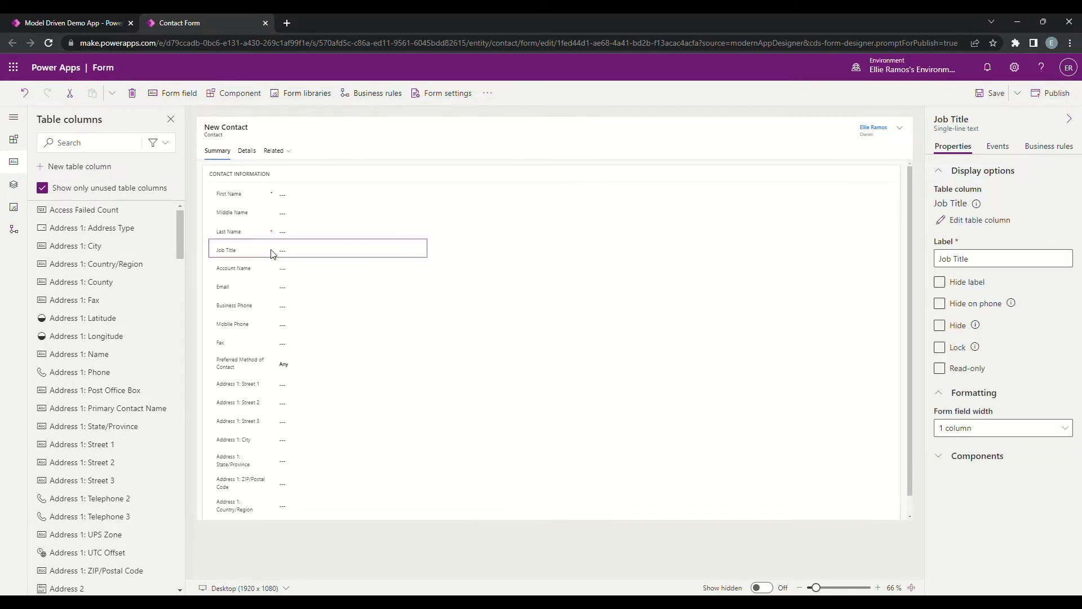
pyautogui.moveTo(272, 253)
pyautogui.mouseDown()
pyautogui.moveTo(476, 196)
pyautogui.moveTo(505, 203)
pyautogui.moveTo(485, 237)
pyautogui.moveTo(416, 244)
pyautogui.moveTo(451, 239)
pyautogui.moveTo(404, 260)
pyautogui.moveTo(466, 254)
pyautogui.moveTo(503, 241)
pyautogui.moveTo(522, 211)
pyautogui.mouseUp()
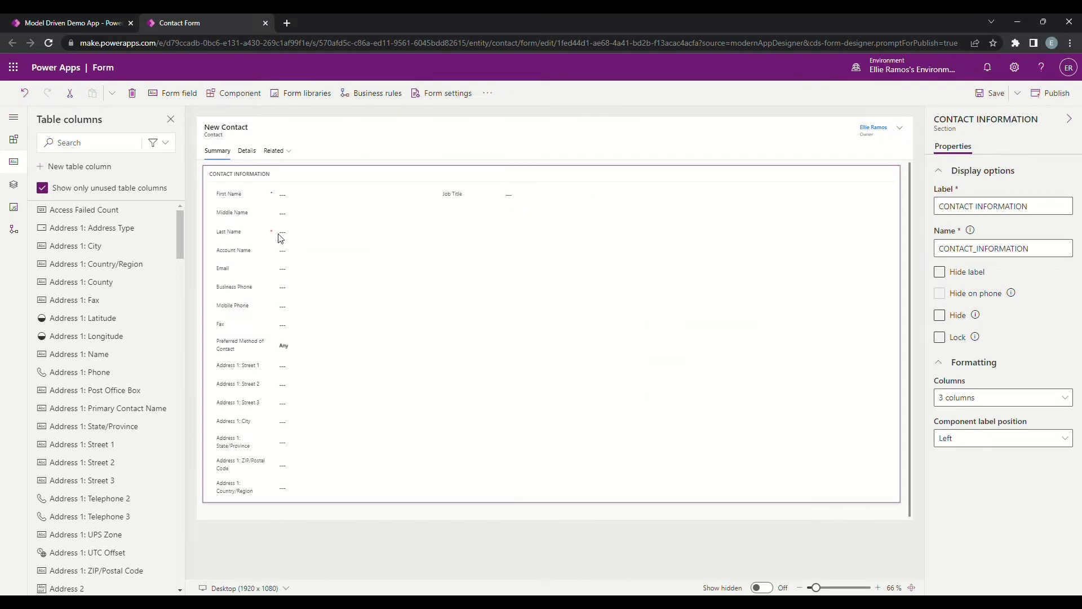
pyautogui.moveTo(249, 253); pyautogui.dragTo(484, 216)
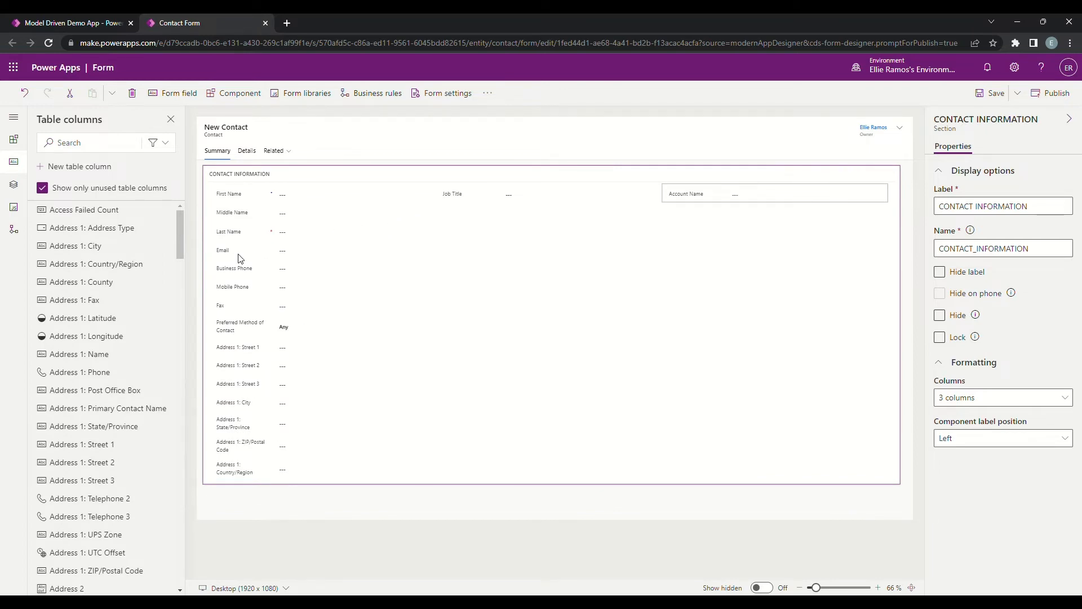
# Step: Move Email, Business Phone, Mobile Phone, Fax and Preferred Method of Contact into the second column, in that order below Job Title
pyautogui.moveTo(239, 255); pyautogui.dragTo(456, 210)
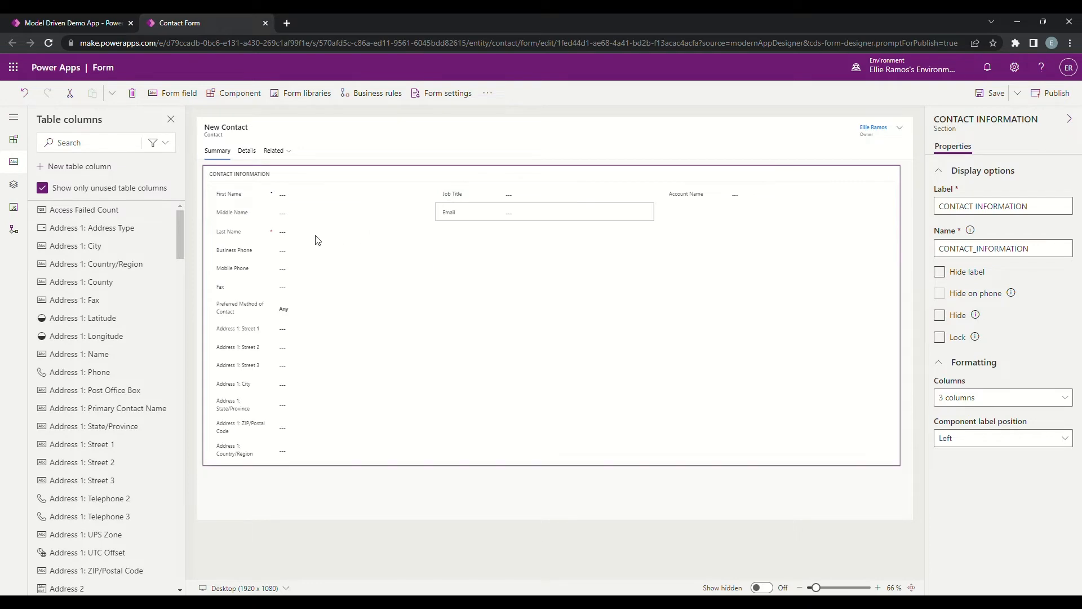
pyautogui.moveTo(230, 255); pyautogui.dragTo(460, 221)
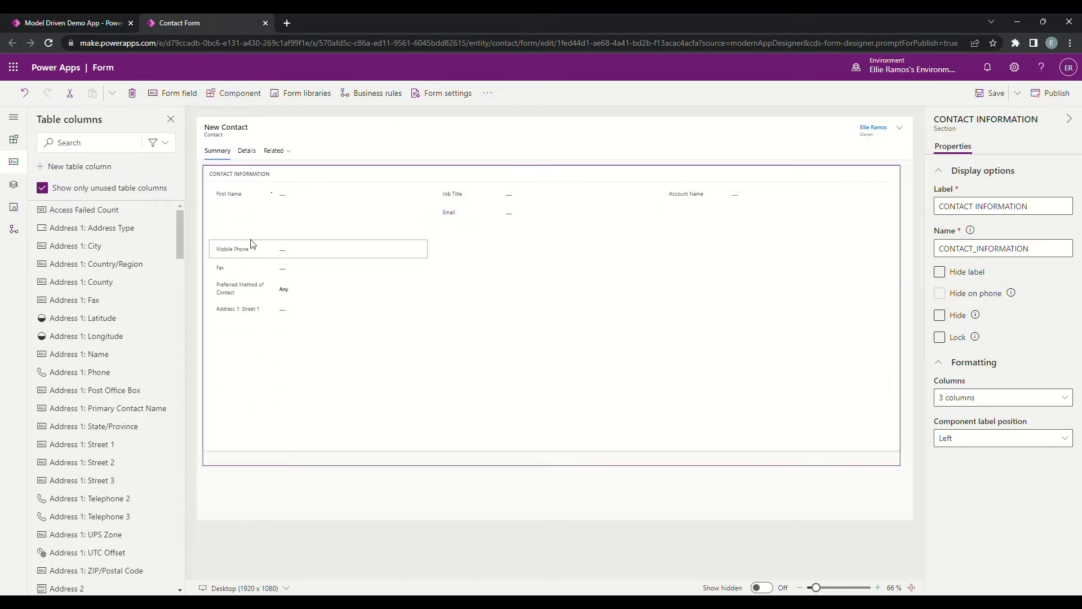
pyautogui.moveTo(239, 252); pyautogui.dragTo(469, 236)
pyautogui.moveTo(470, 237); pyautogui.dragTo(470, 239)
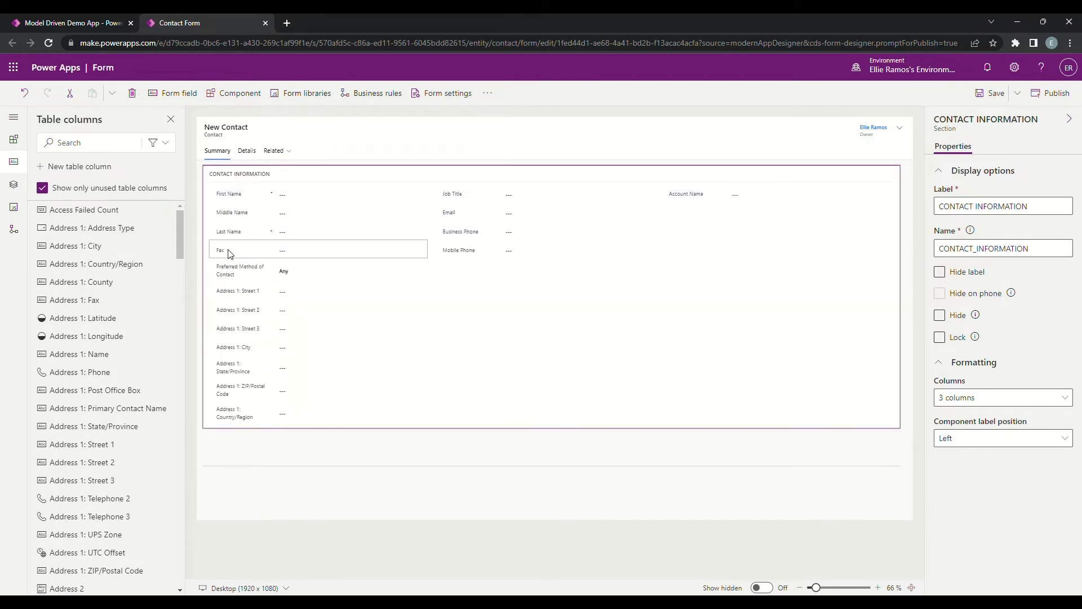
pyautogui.moveTo(230, 253); pyautogui.dragTo(481, 264)
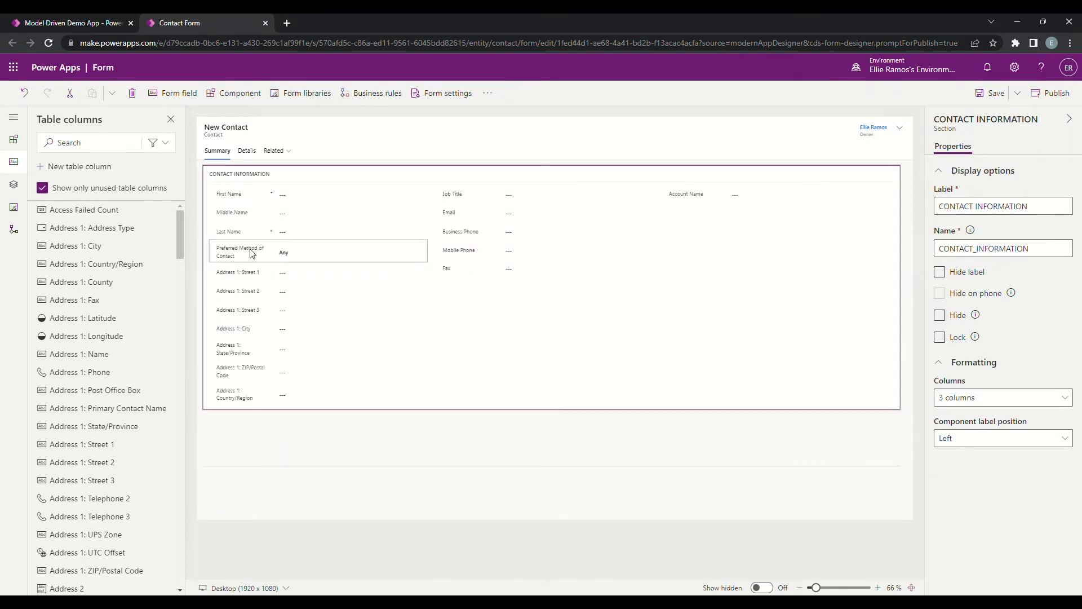
pyautogui.moveTo(252, 253); pyautogui.dragTo(489, 276)
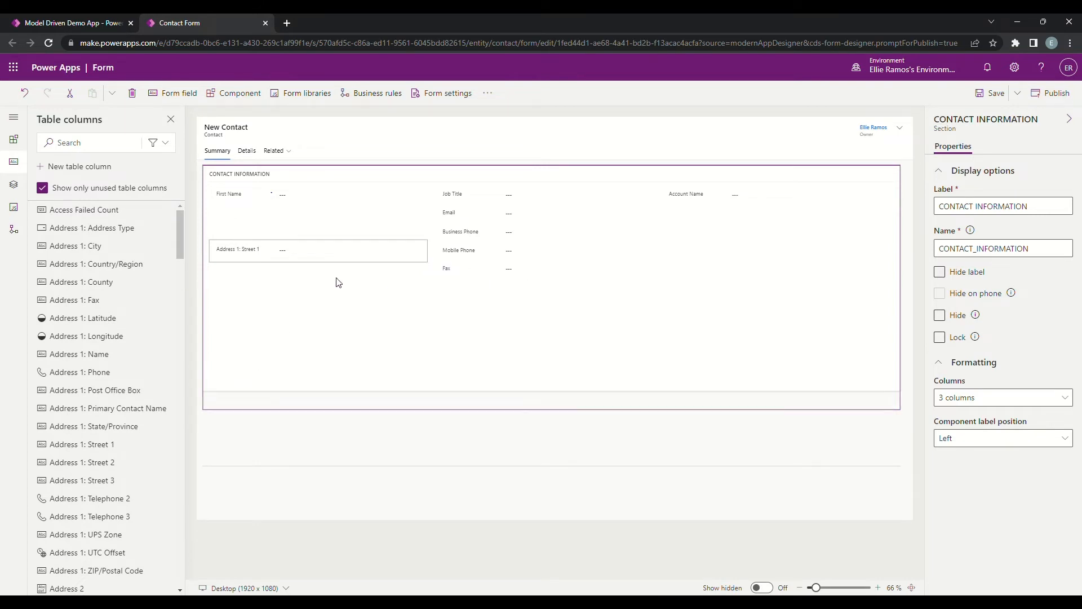
# Step: Keep the address fields in the first column, then save and publish the Contact form
pyautogui.click(254, 257)
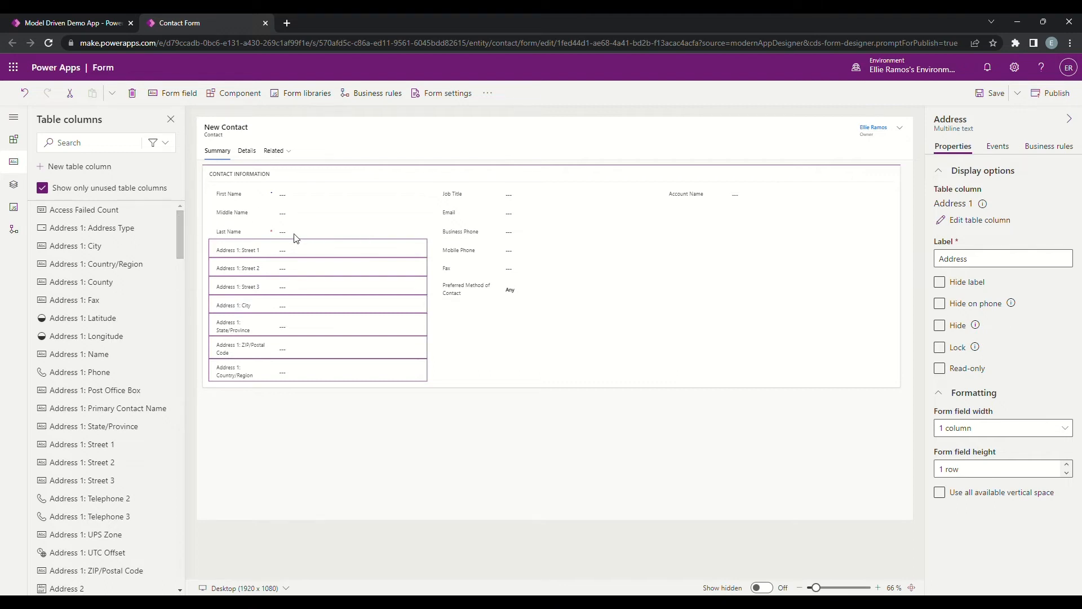
pyautogui.click(495, 333)
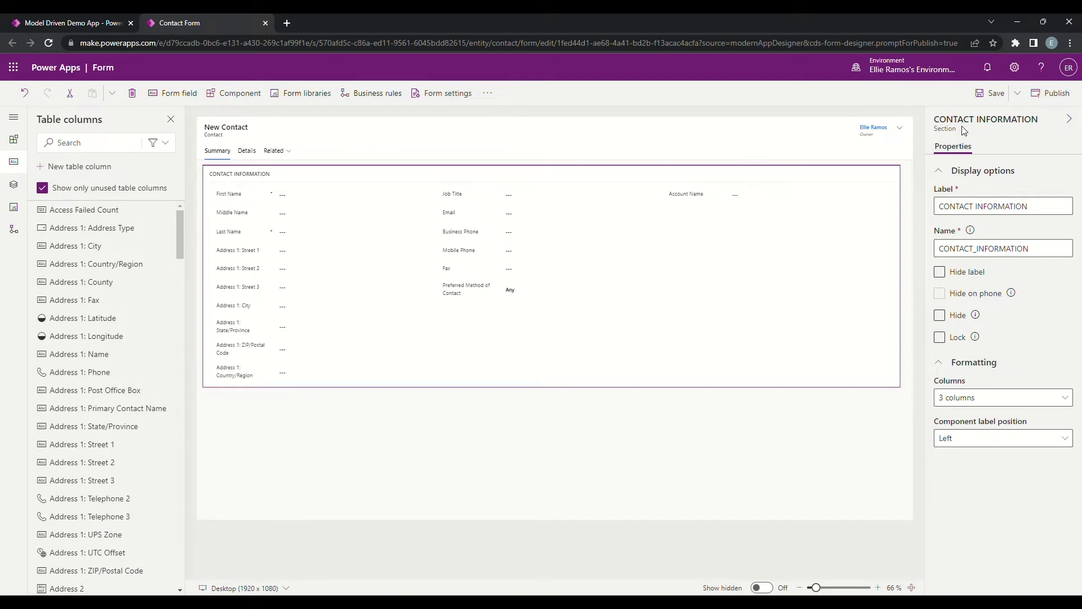
pyautogui.click(995, 96)
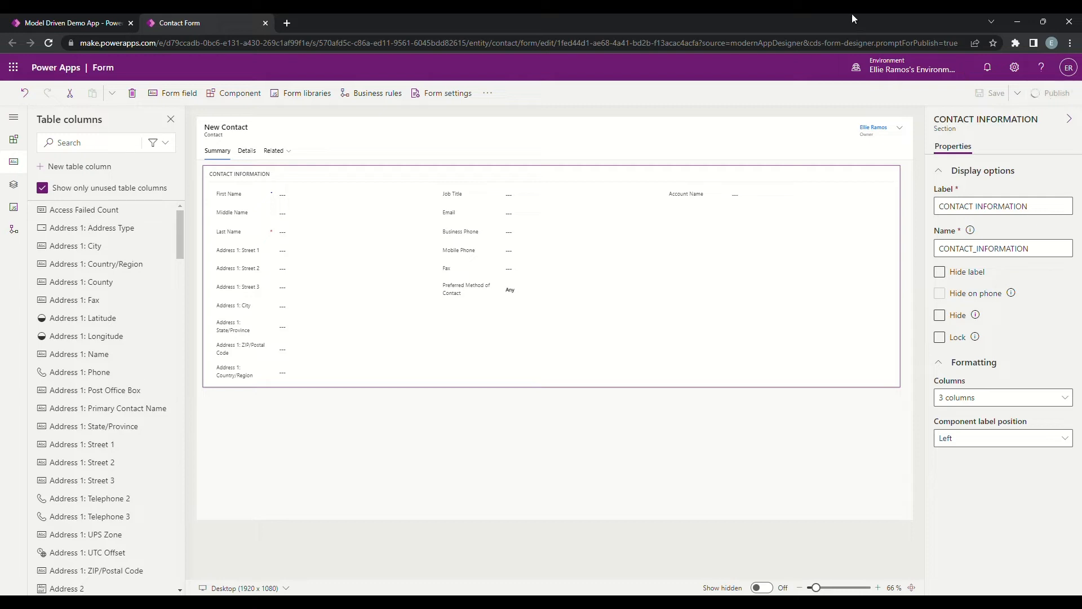
# Step: Switch to the Model Driven Demo App designer, save the app, and reload the Contact form preview with the new layout
pyautogui.click(82, 25)
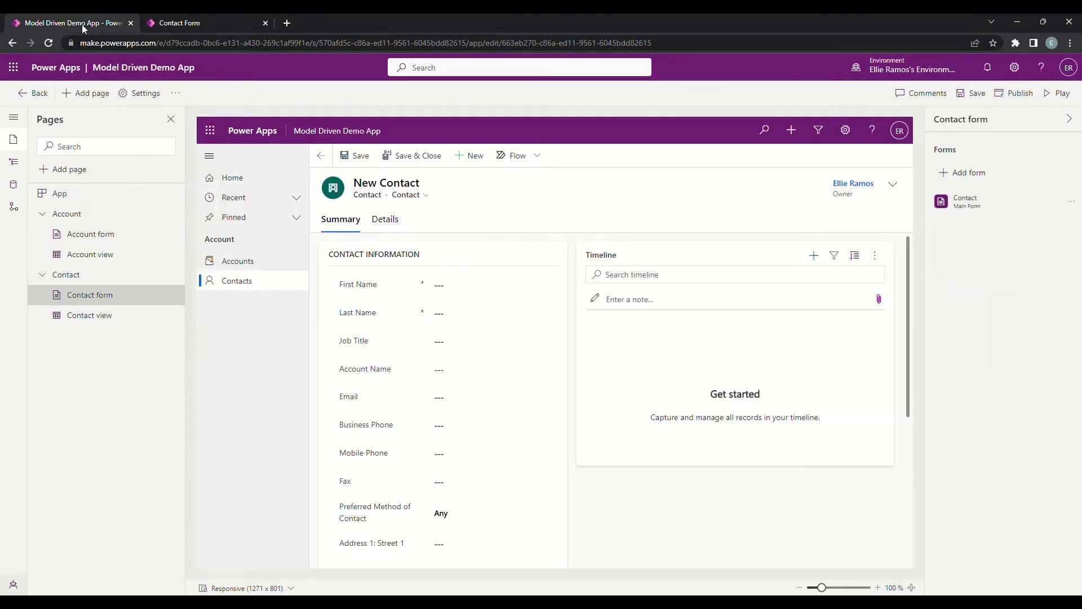
pyautogui.click(198, 14)
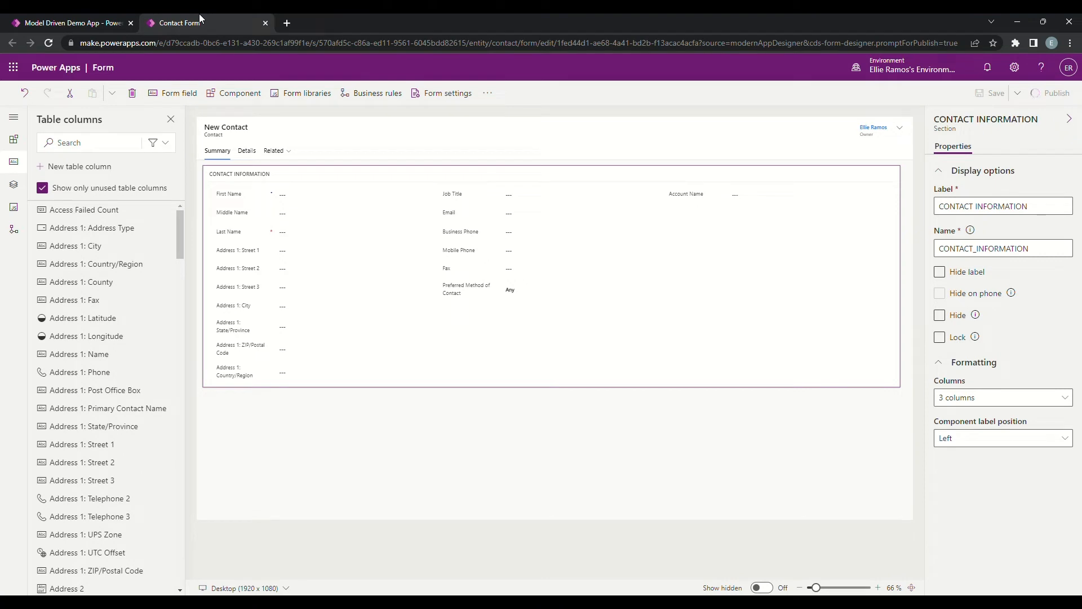
pyautogui.click(49, 21)
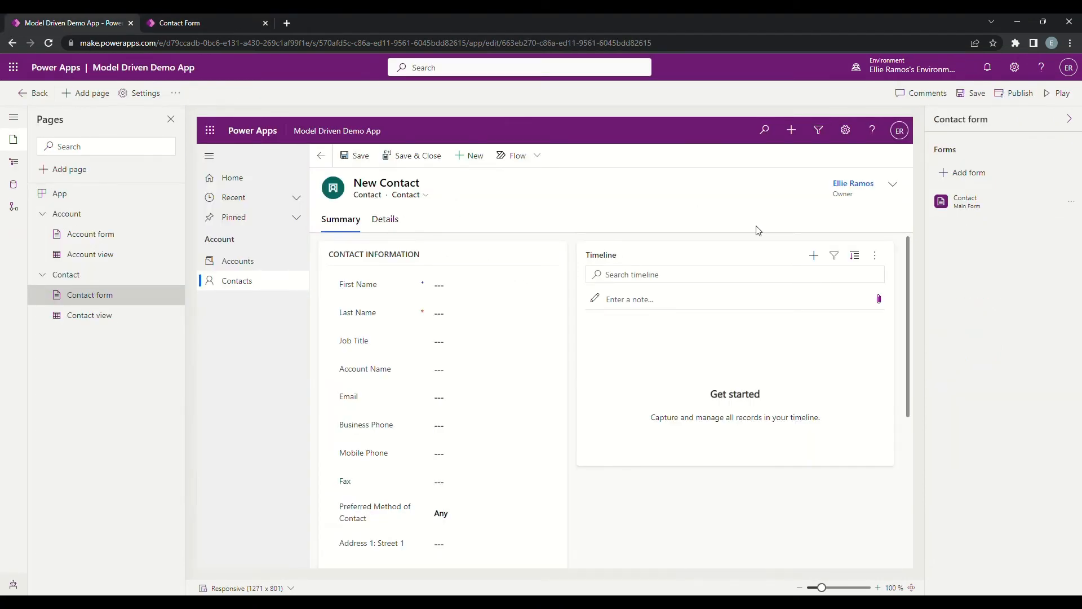
pyautogui.click(970, 95)
pyautogui.click(244, 265)
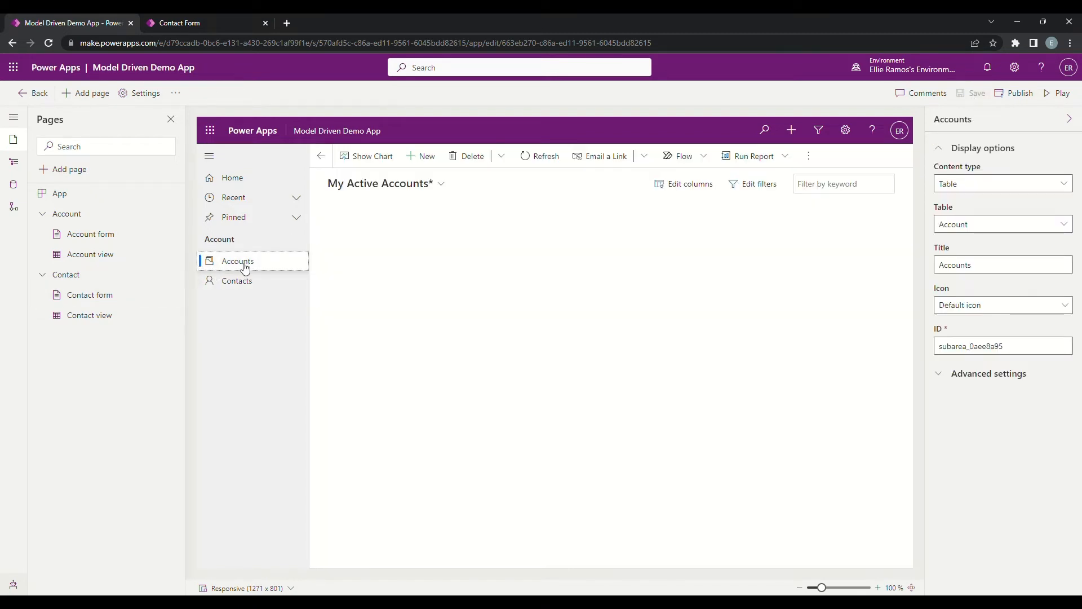
pyautogui.click(248, 280)
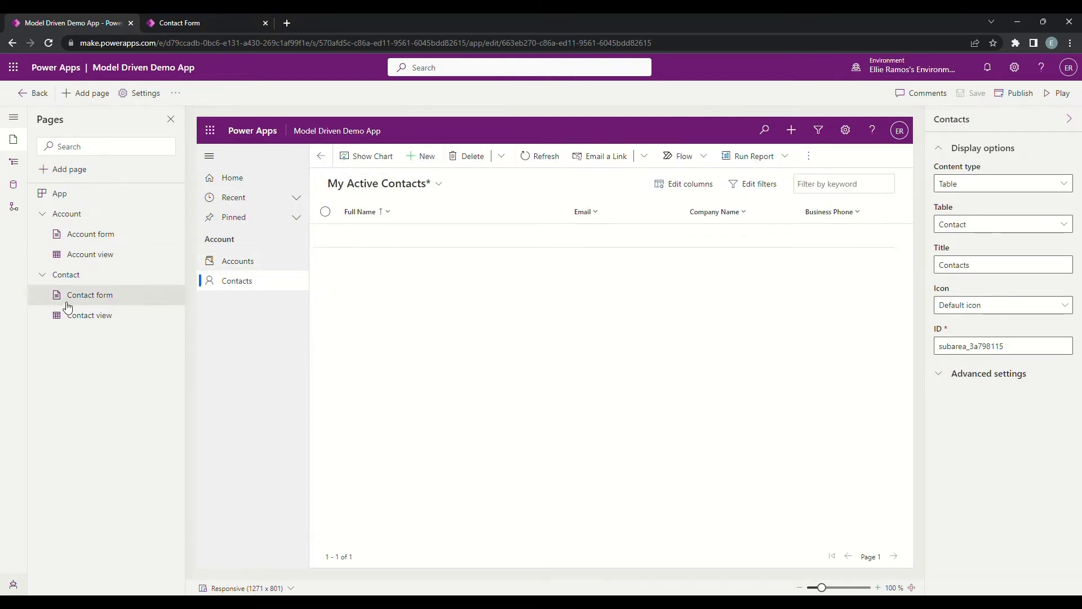
pyautogui.click(93, 297)
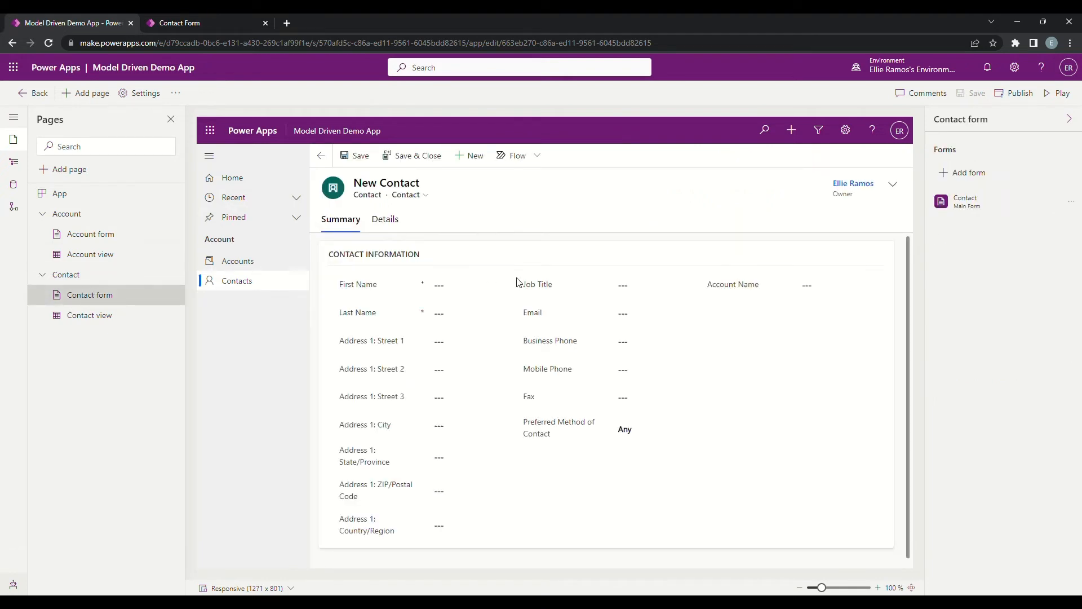
# Step: Publish the app, then play it with the page refreshed and its Contacts page open
pyautogui.click(1020, 96)
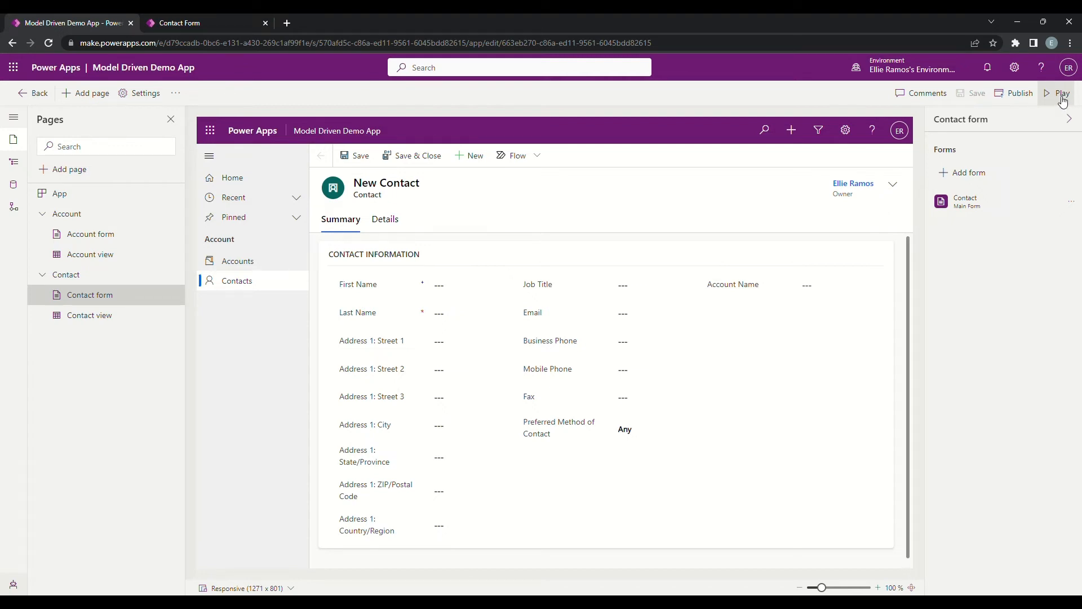
pyautogui.click(1062, 97)
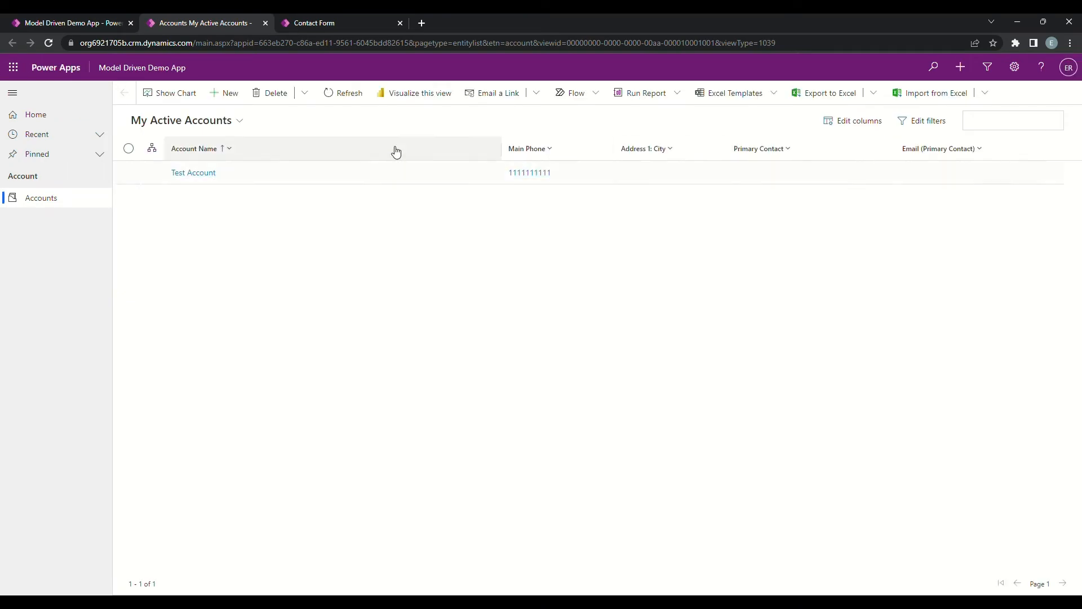
pyautogui.click(49, 45)
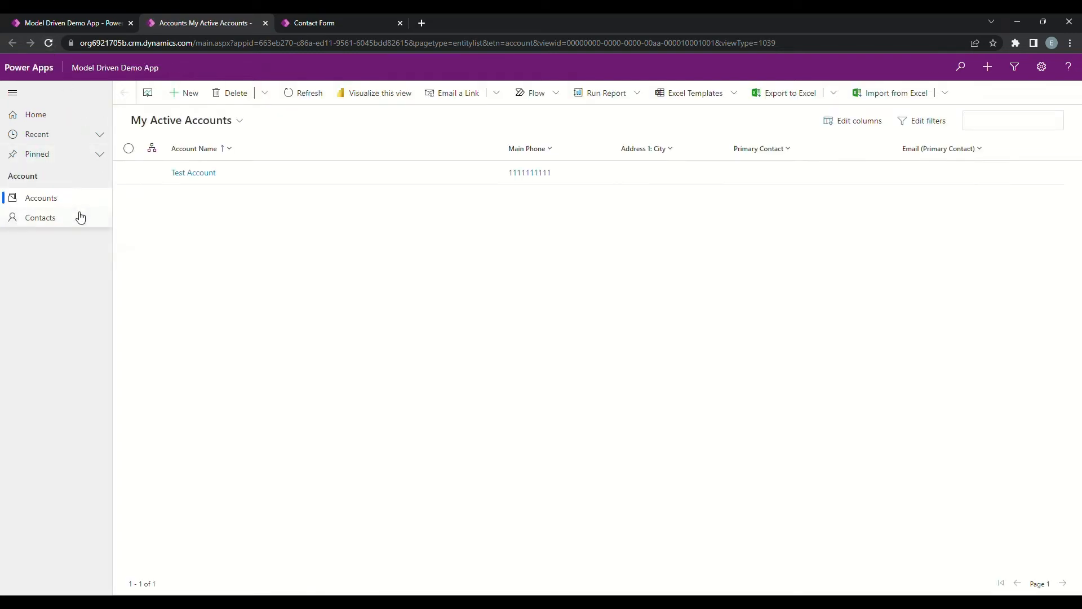
pyautogui.click(80, 219)
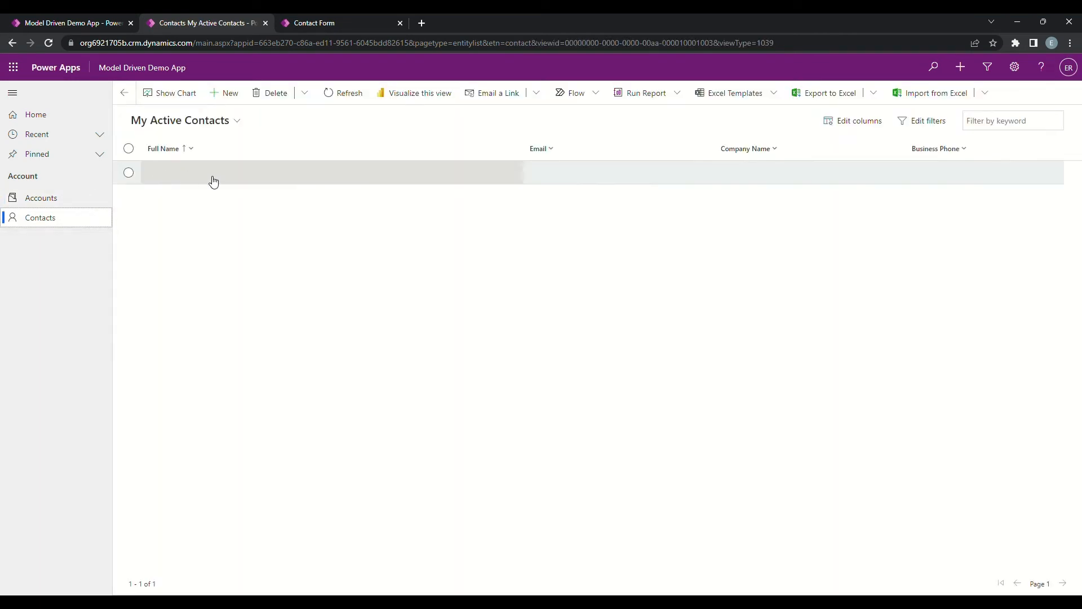
# Step: Create a new contact and fill in its first name, last name and Address 1: Street 1
pyautogui.click(221, 94)
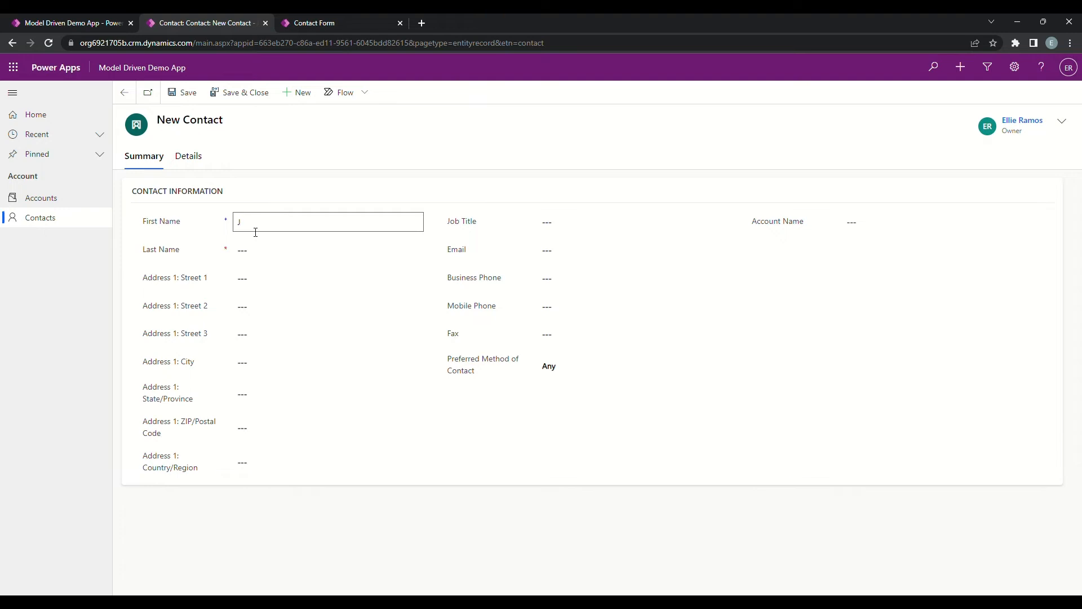
pyautogui.write('ane')
pyautogui.press('Tab')
pyautogui.write('Doe')
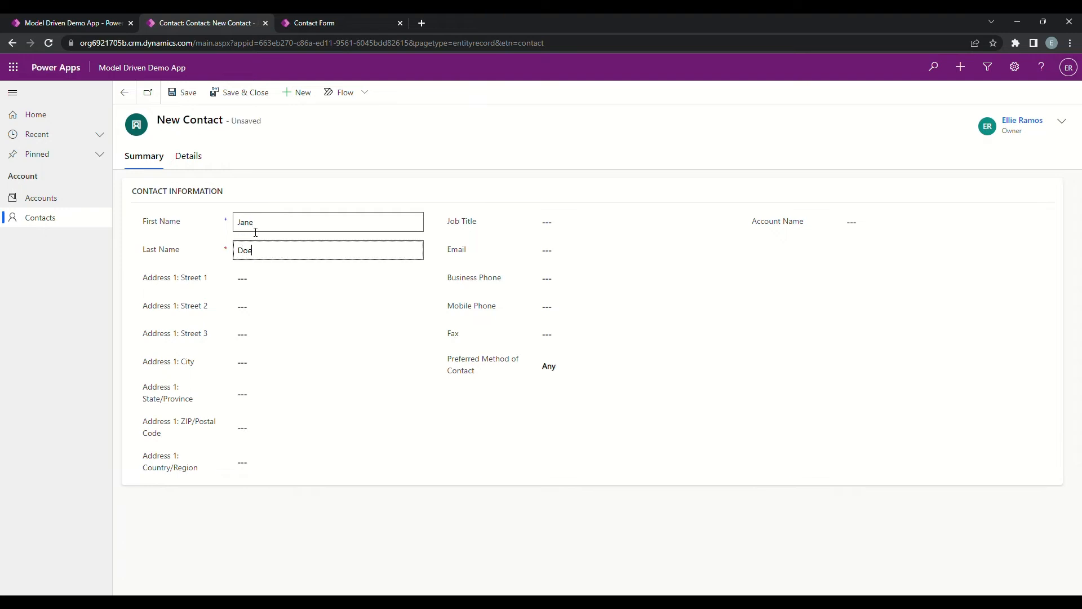
pyautogui.press('Tab')
pyautogui.write('111')
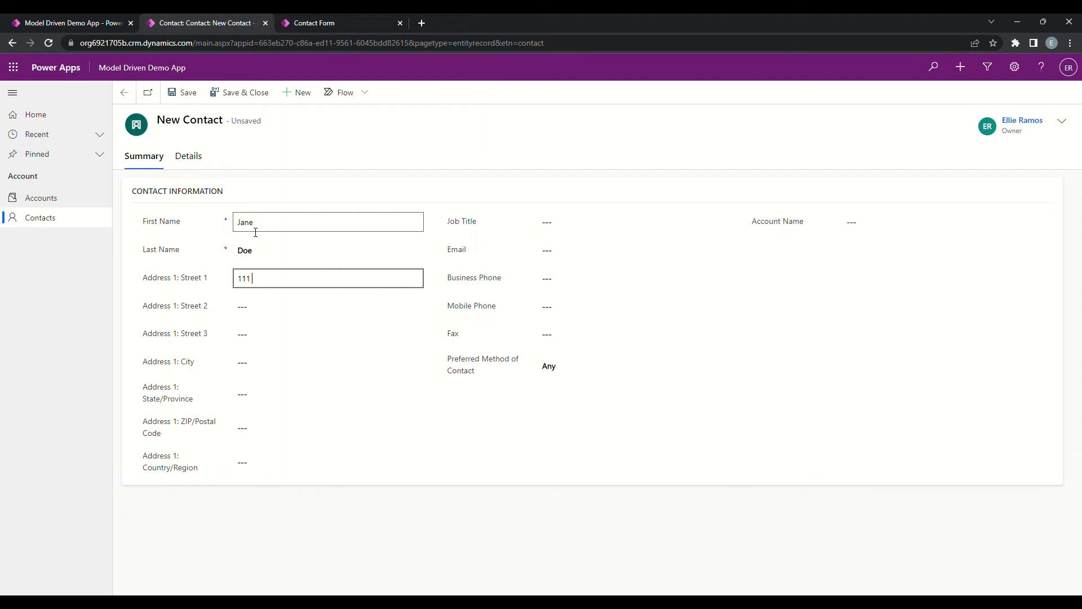
pyautogui.write(' 1st Street')
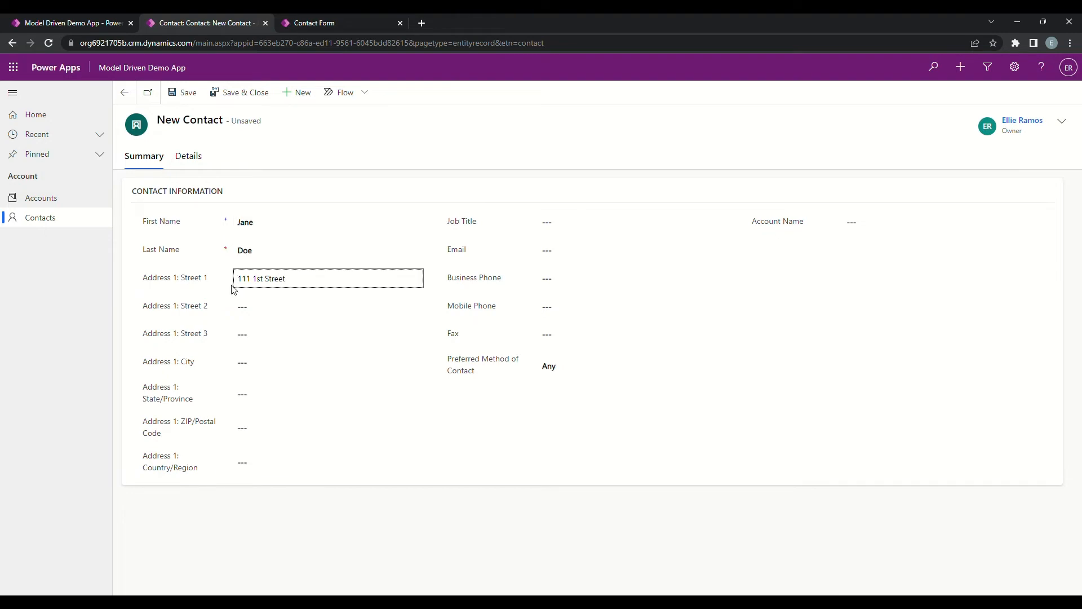
# Step: Fill in the new contact's Address 1 city, state/province and country/region
pyautogui.click(252, 366)
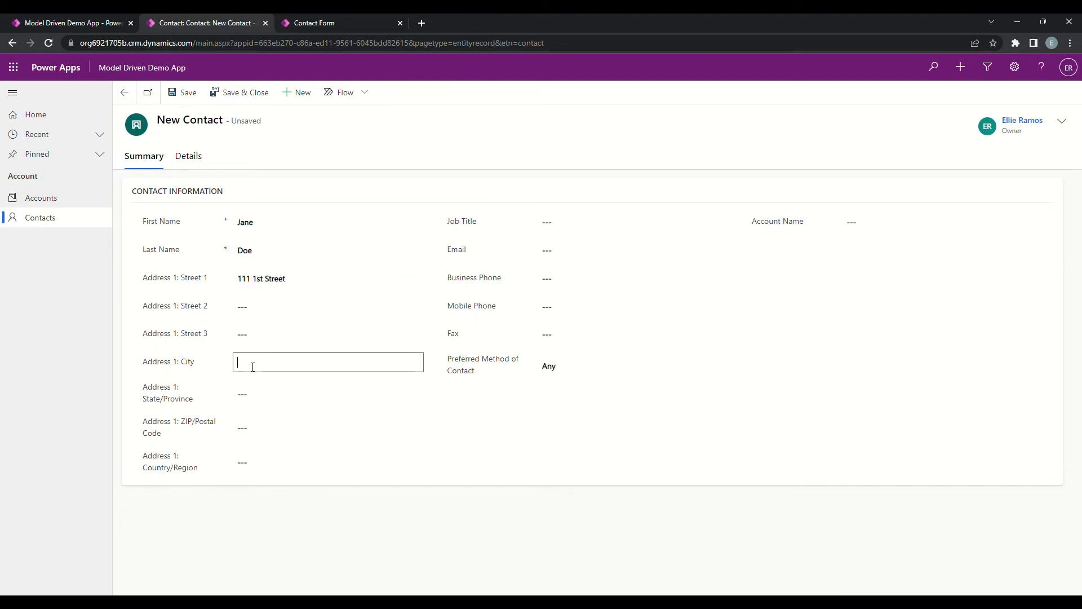
pyautogui.write('San Fre')
pyautogui.press('BackSpace')
pyautogui.write('ancisco')
pyautogui.press('Tab')
pyautogui.write('CA')
pyautogui.press('Tab')
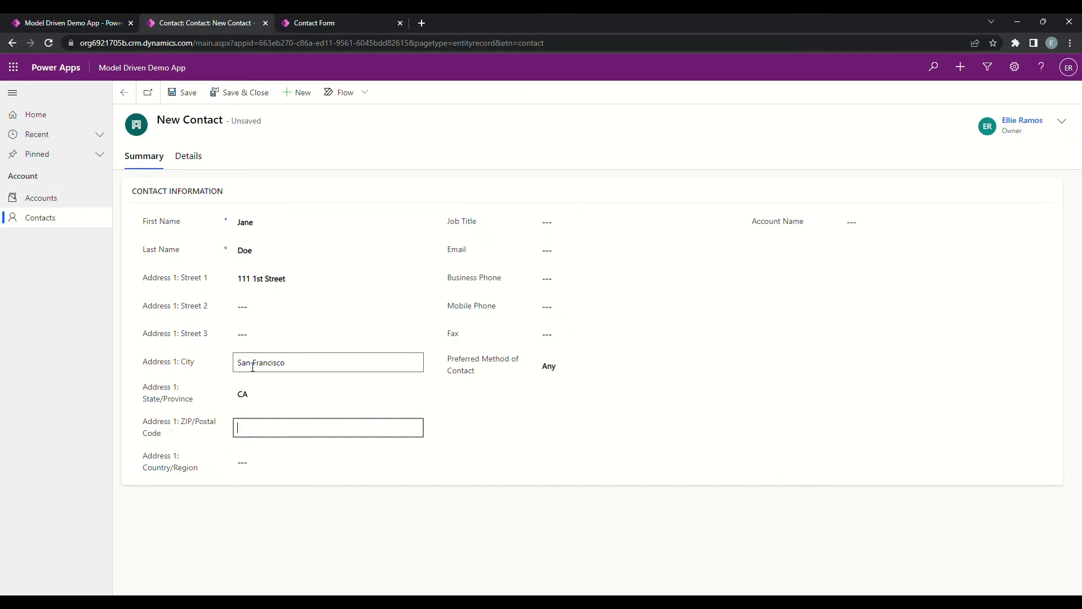
pyautogui.click(263, 470)
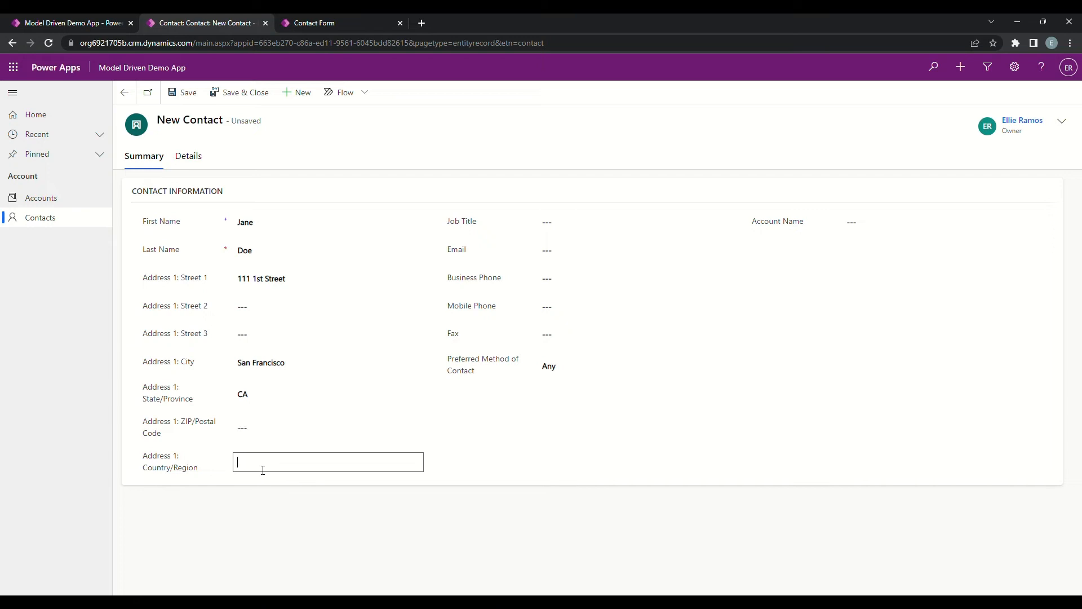
pyautogui.write('USA')
# Step: Set the contact's Account Name to Test Account, save and close the record, and refresh the My Active Contacts list
pyautogui.click(869, 223)
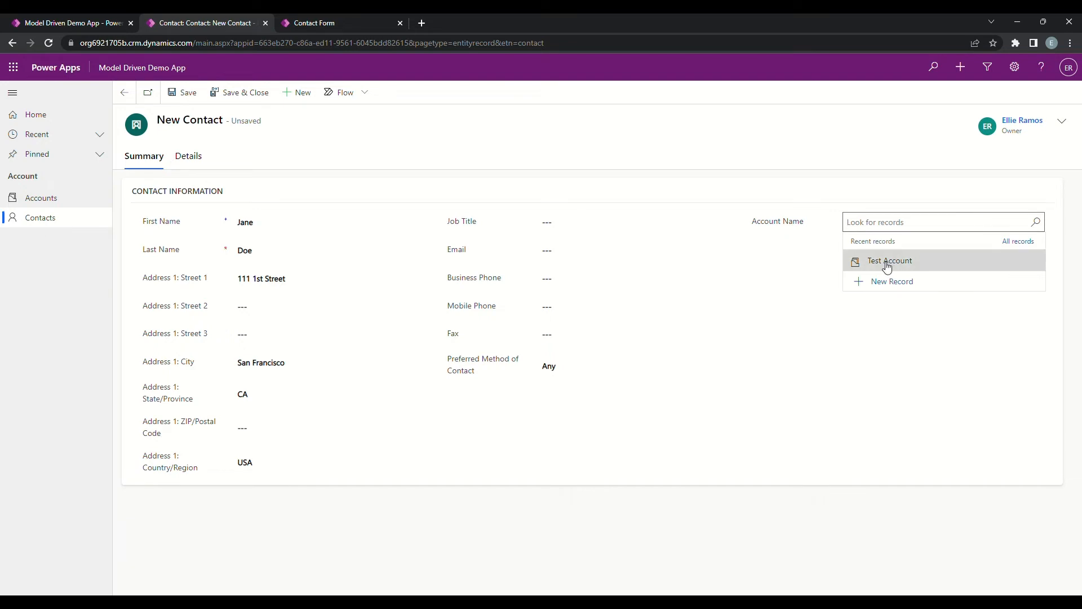
pyautogui.click(887, 265)
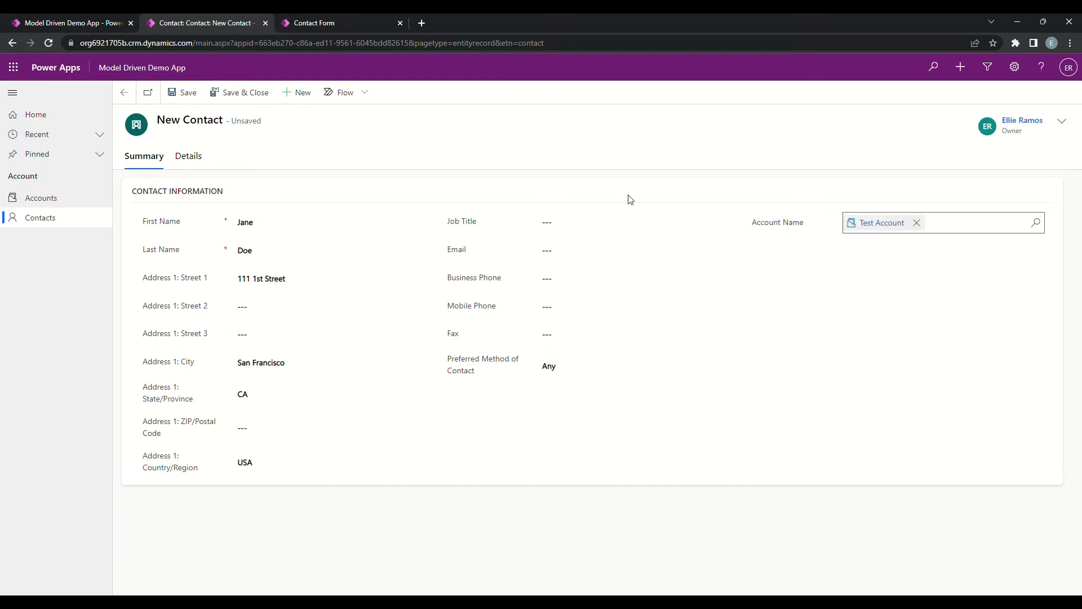
pyautogui.click(184, 94)
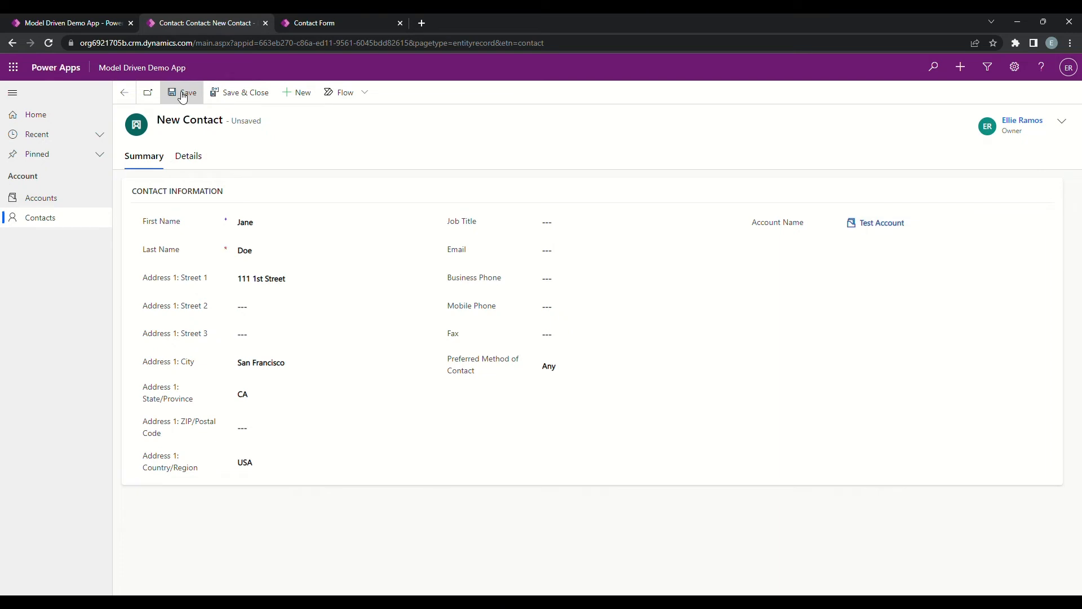
pyautogui.click(258, 97)
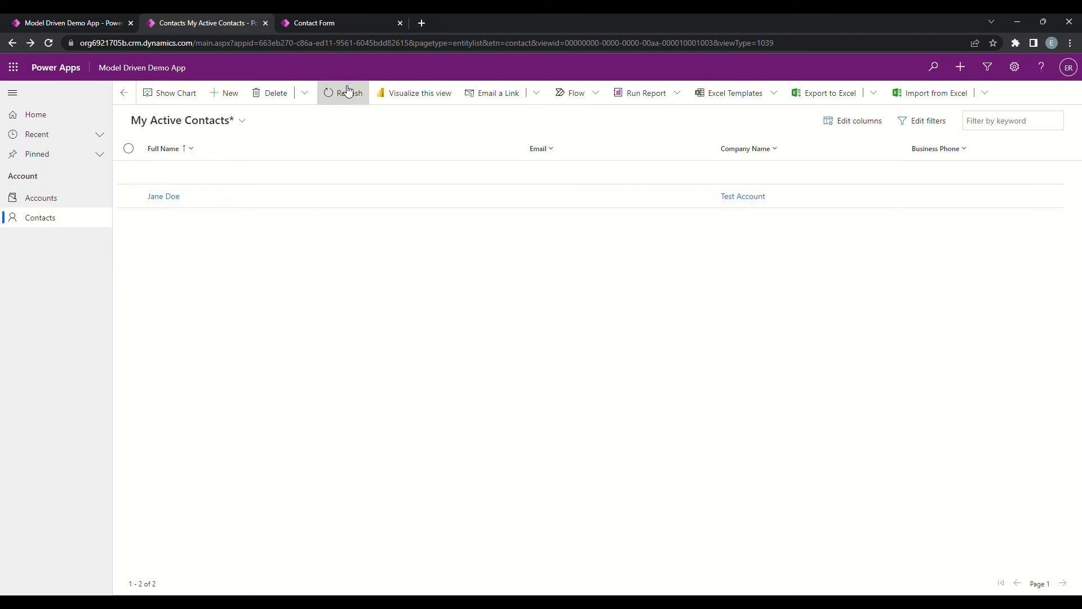
pyautogui.click(345, 92)
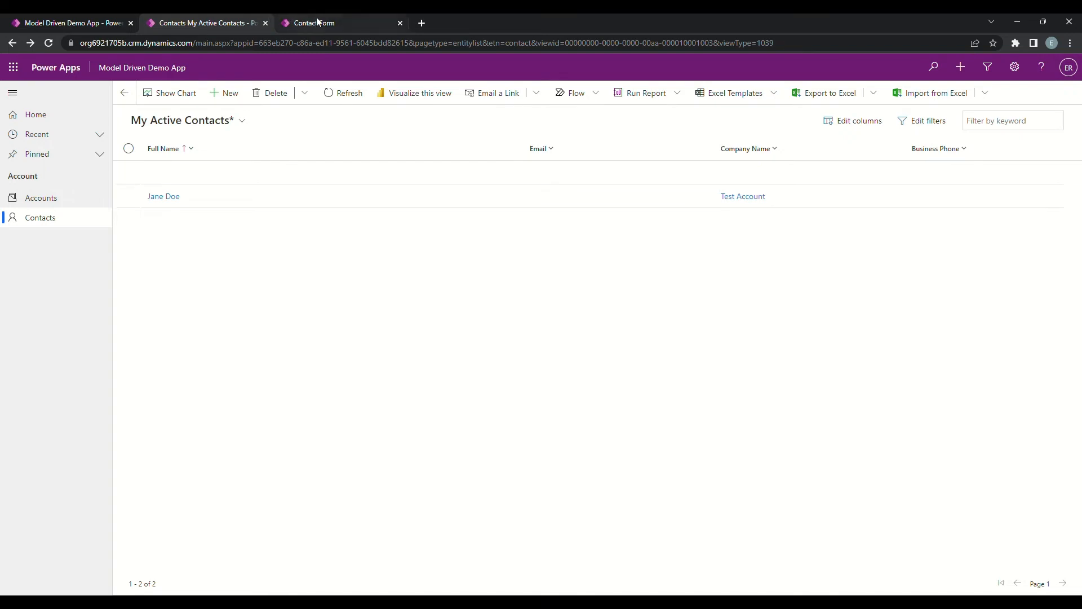
# Step: Compare the Contact form in the form editor with its preview and form options in the app designer
pyautogui.click(334, 22)
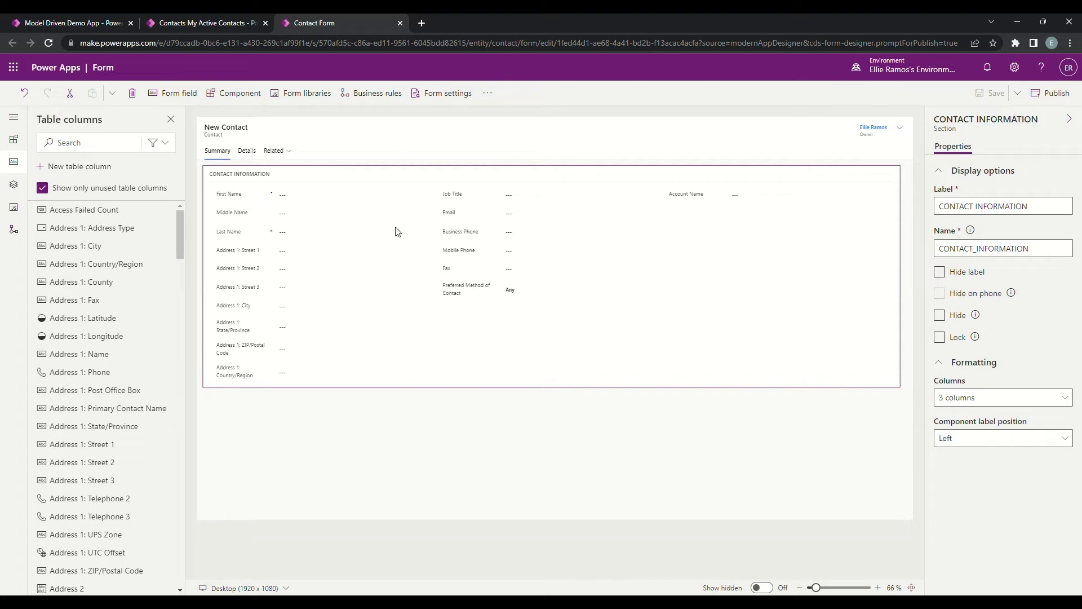
pyautogui.click(63, 23)
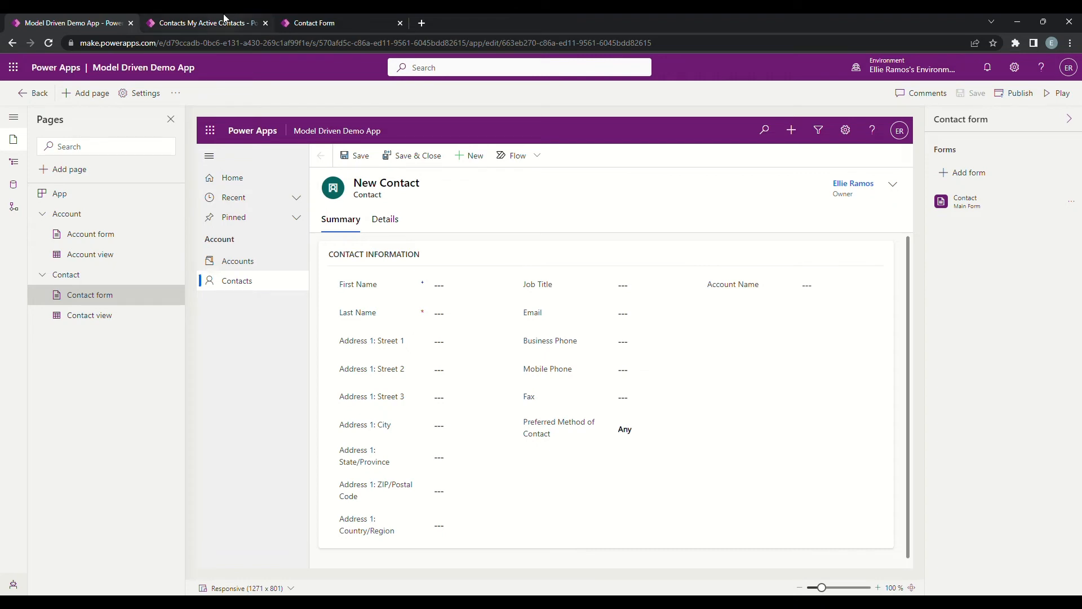
pyautogui.click(338, 20)
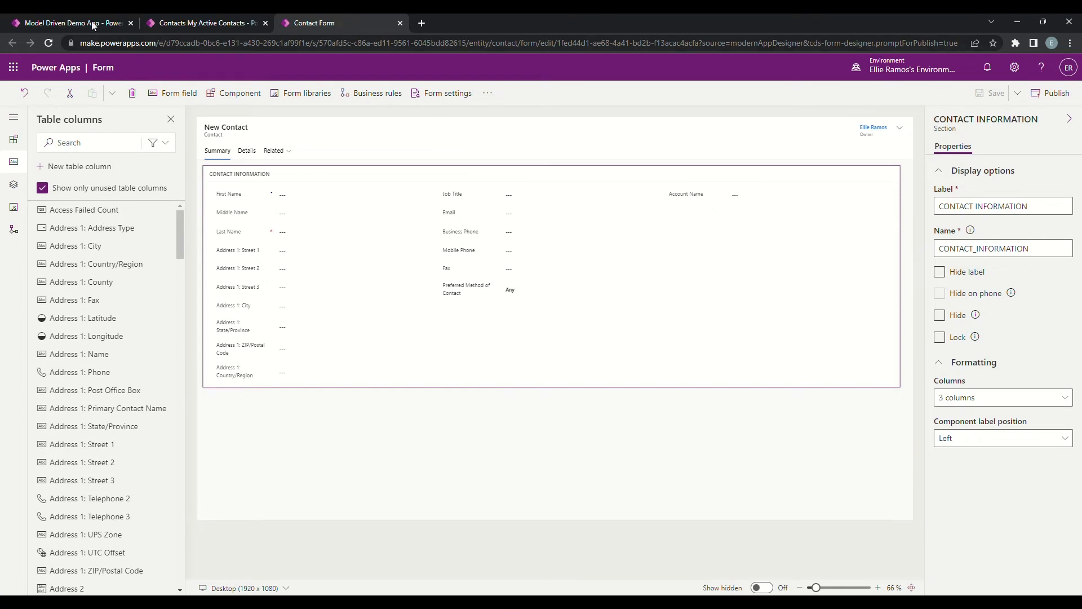
pyautogui.click(70, 21)
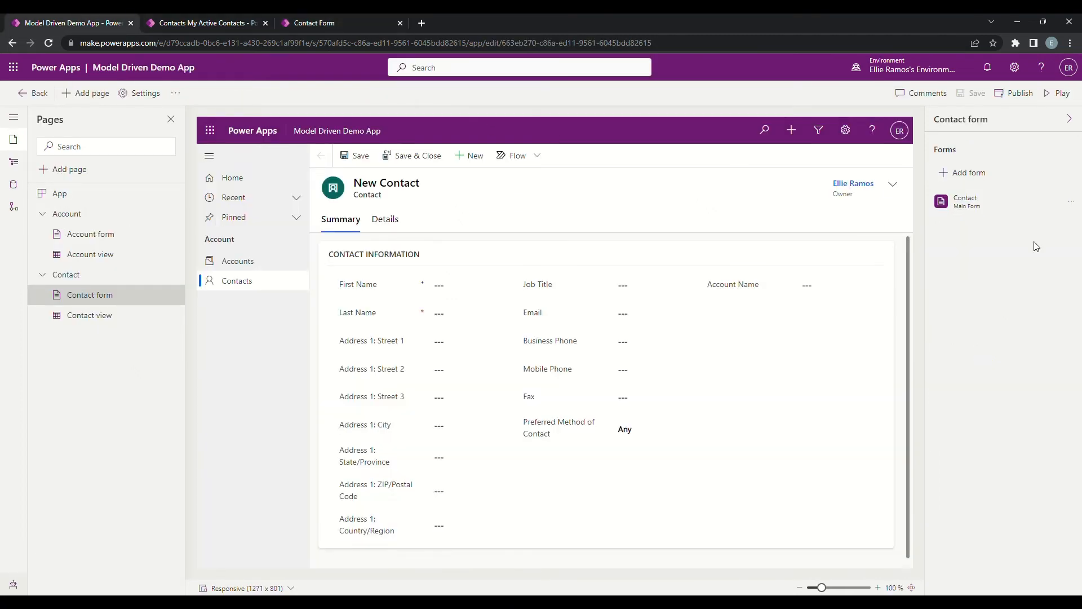
pyautogui.click(1074, 202)
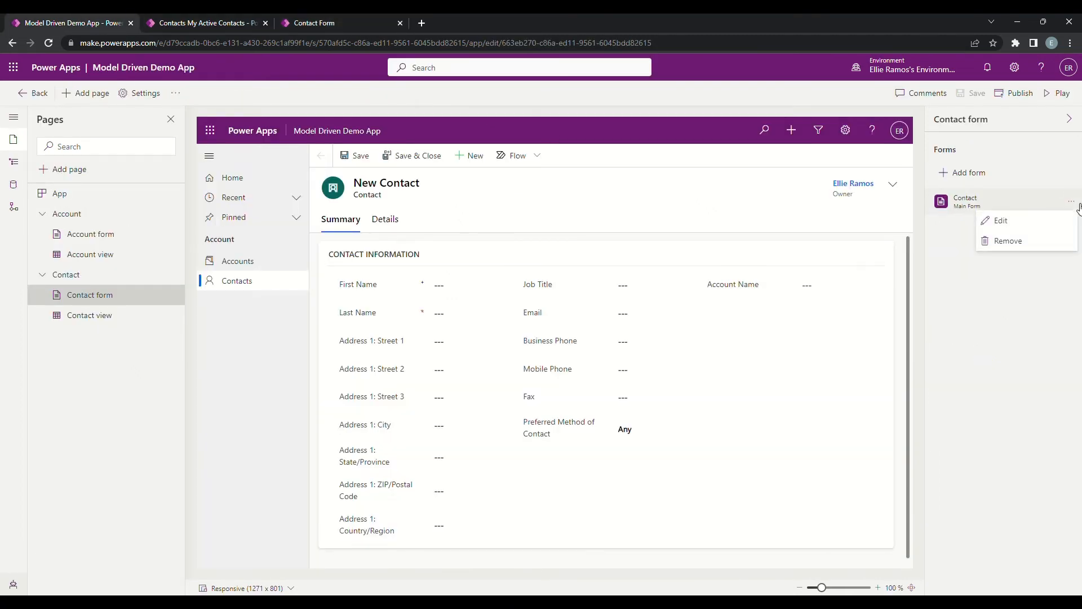
pyautogui.click(1009, 220)
pyautogui.click(314, 21)
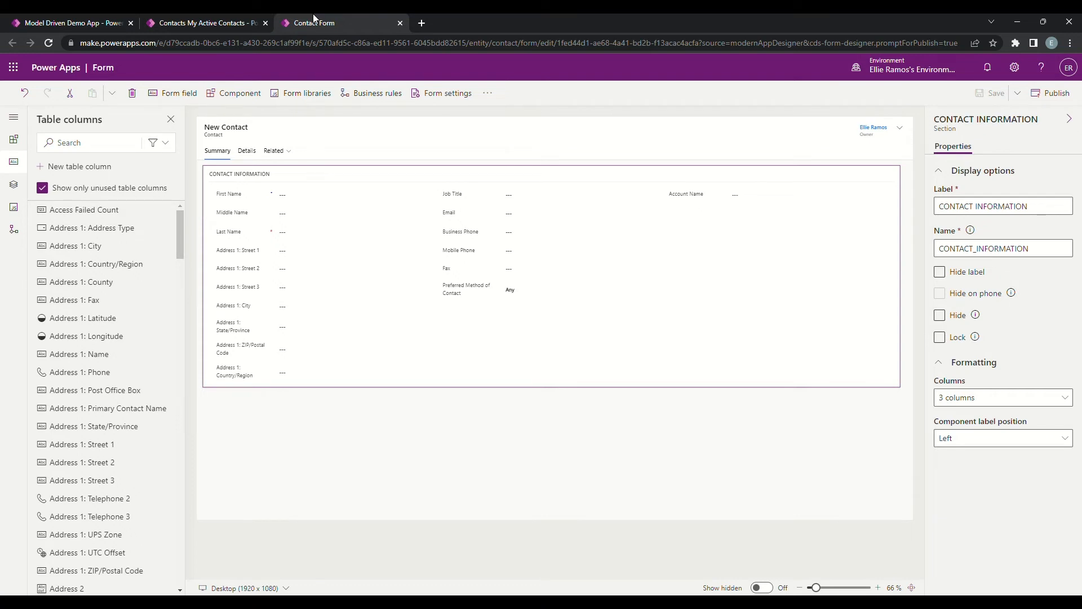
pyautogui.click(72, 21)
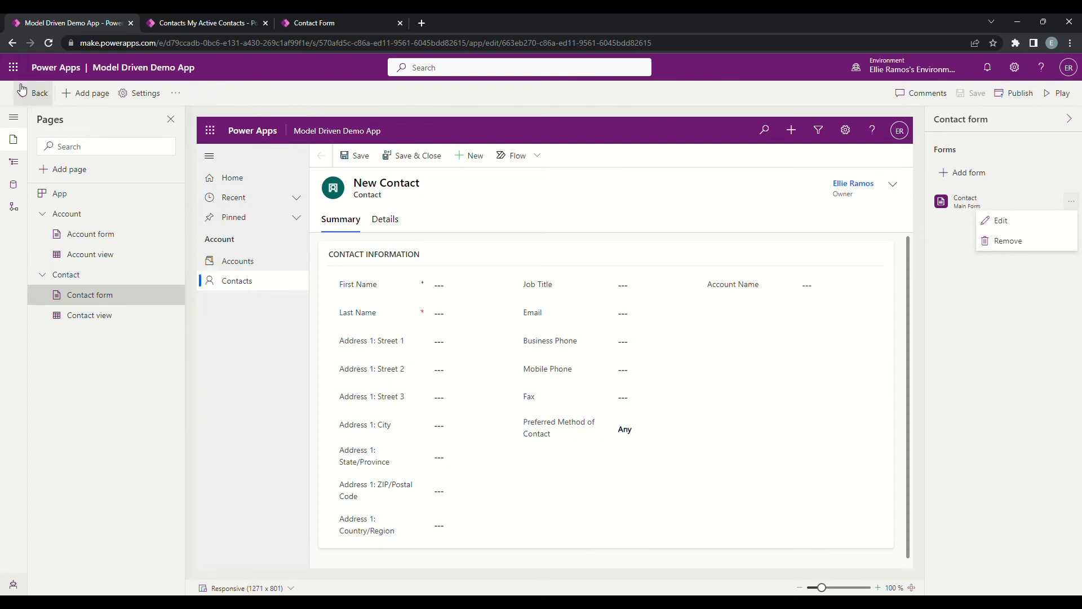
# Step: Open Power Apps in a new browser tab and open the Model Driven App Demo solution
pyautogui.click(11, 68)
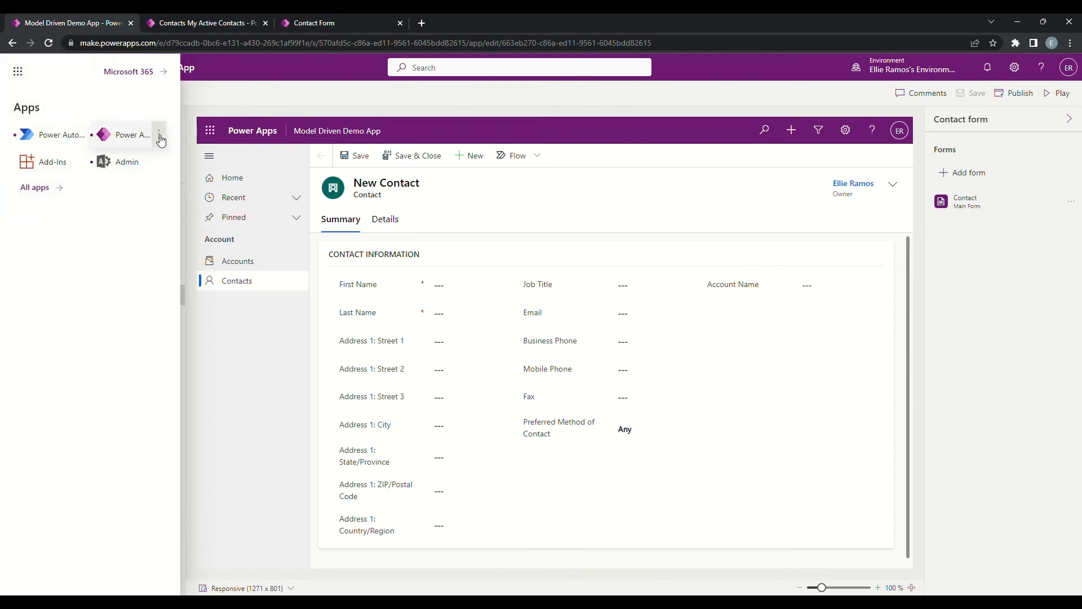
pyautogui.click(160, 136)
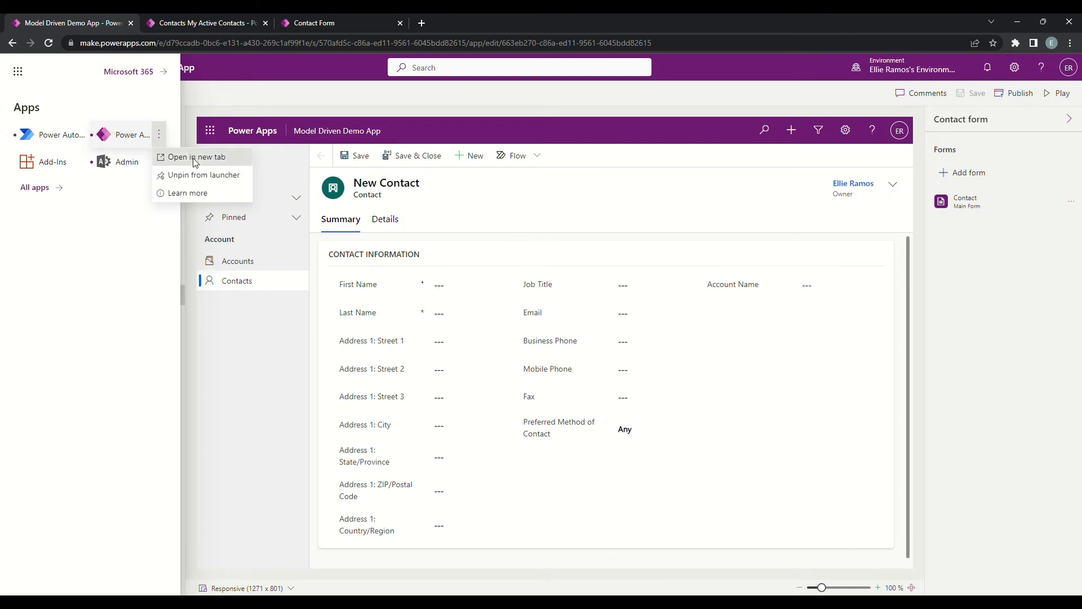
pyautogui.click(195, 163)
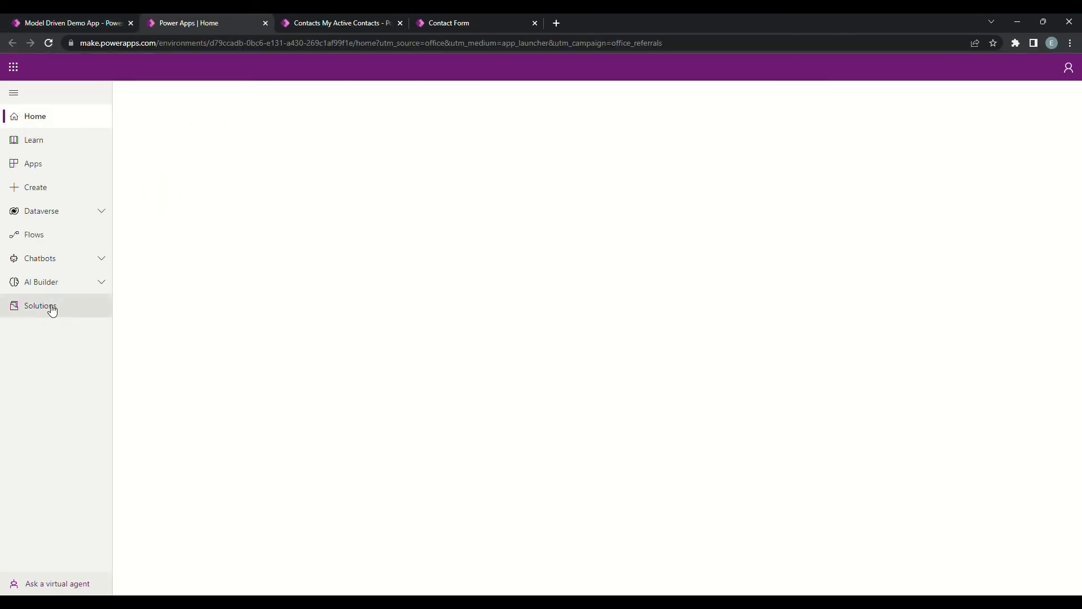
pyautogui.click(50, 308)
pyautogui.click(52, 381)
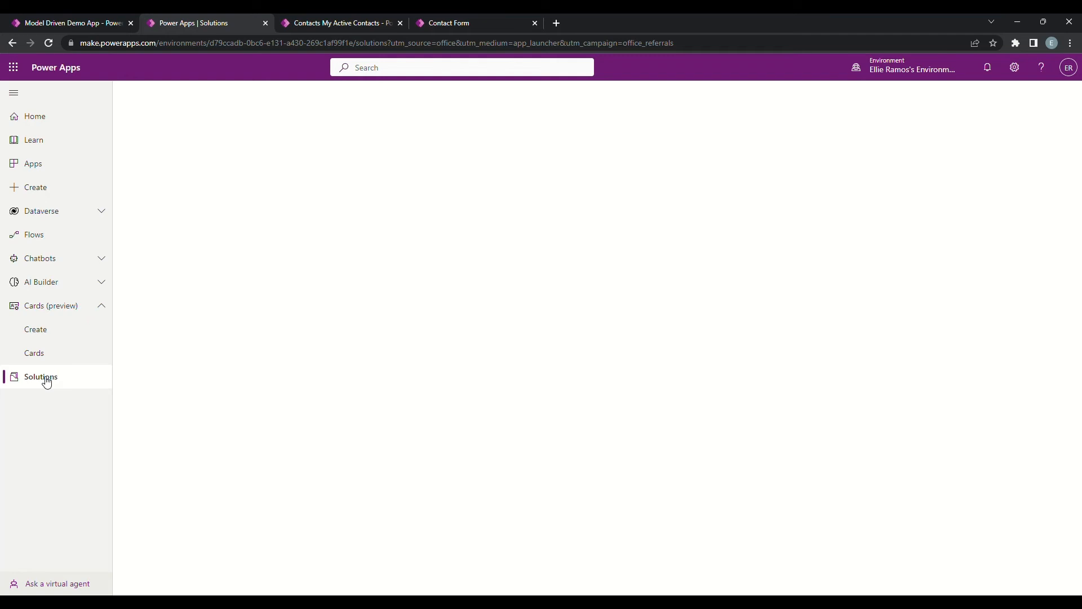
pyautogui.click(49, 43)
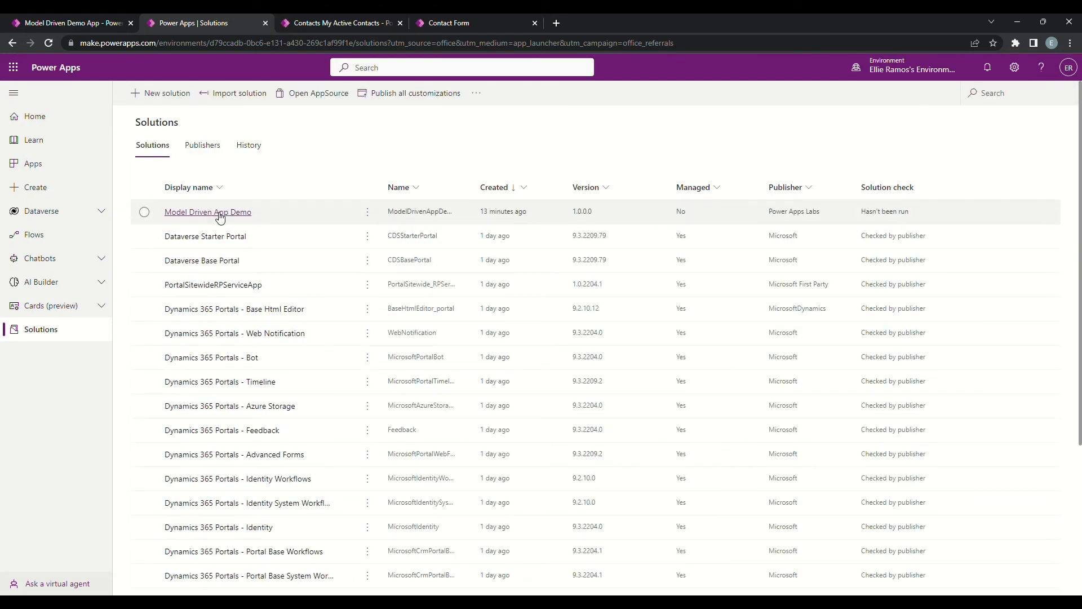
pyautogui.click(219, 214)
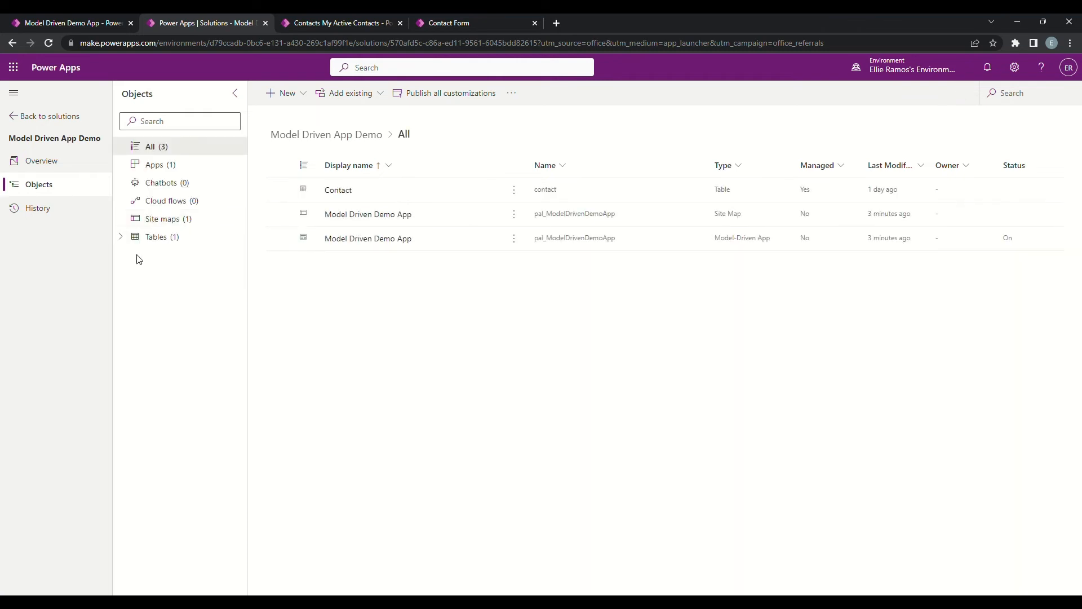
# Step: Open the forms of the solution's Contact table and create a new main form
pyautogui.click(348, 195)
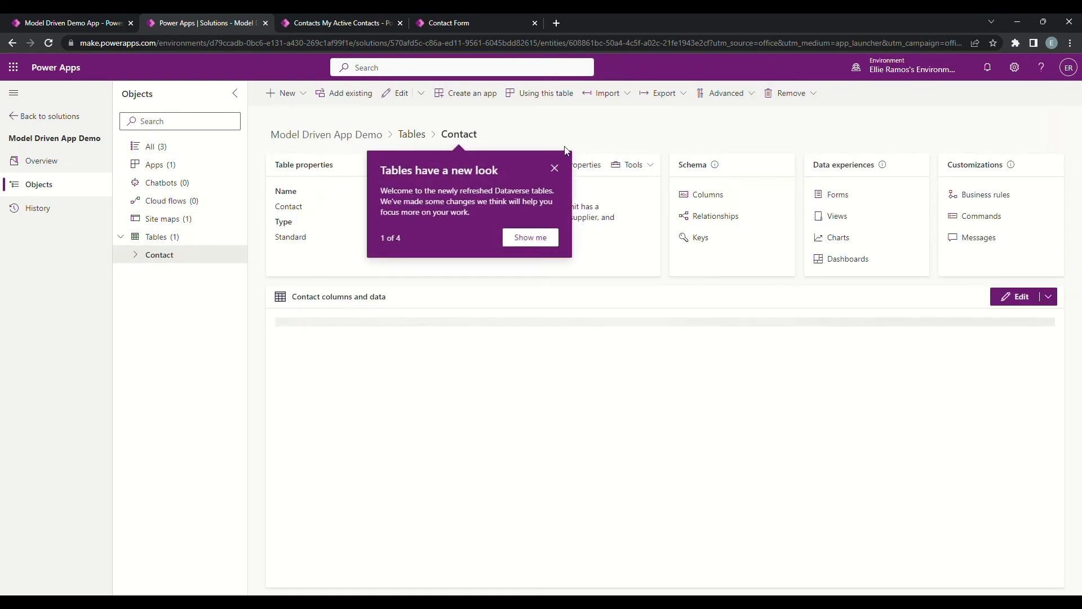
pyautogui.click(555, 169)
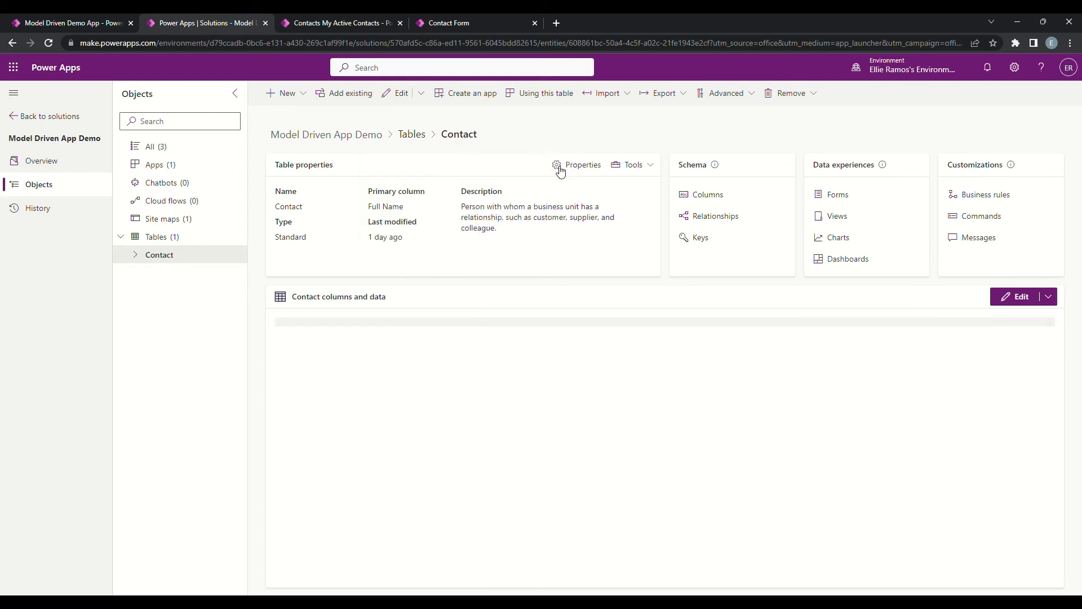
pyautogui.click(839, 194)
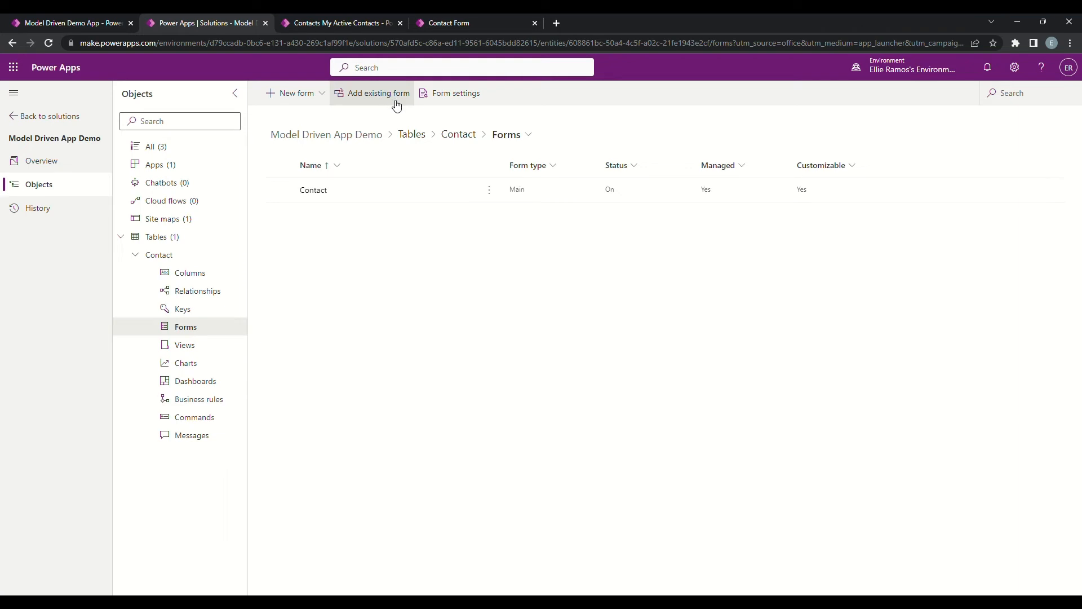
pyautogui.click(326, 94)
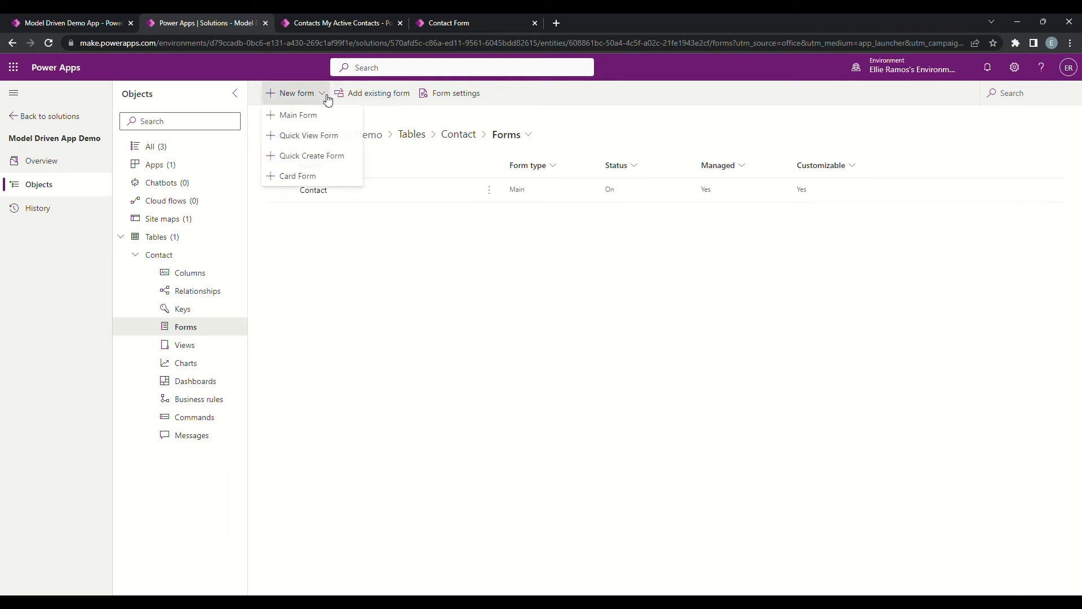
pyautogui.click(299, 116)
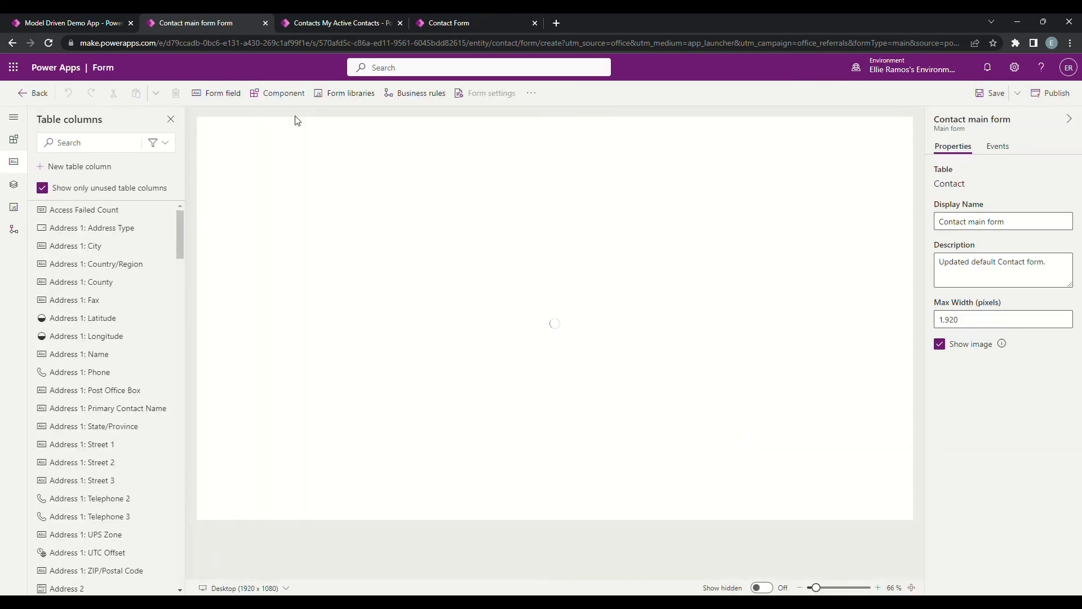
# Step: Set the new form's display name to Contact Updated Default and save the form
pyautogui.click(1019, 221)
pyautogui.press('BackSpace')
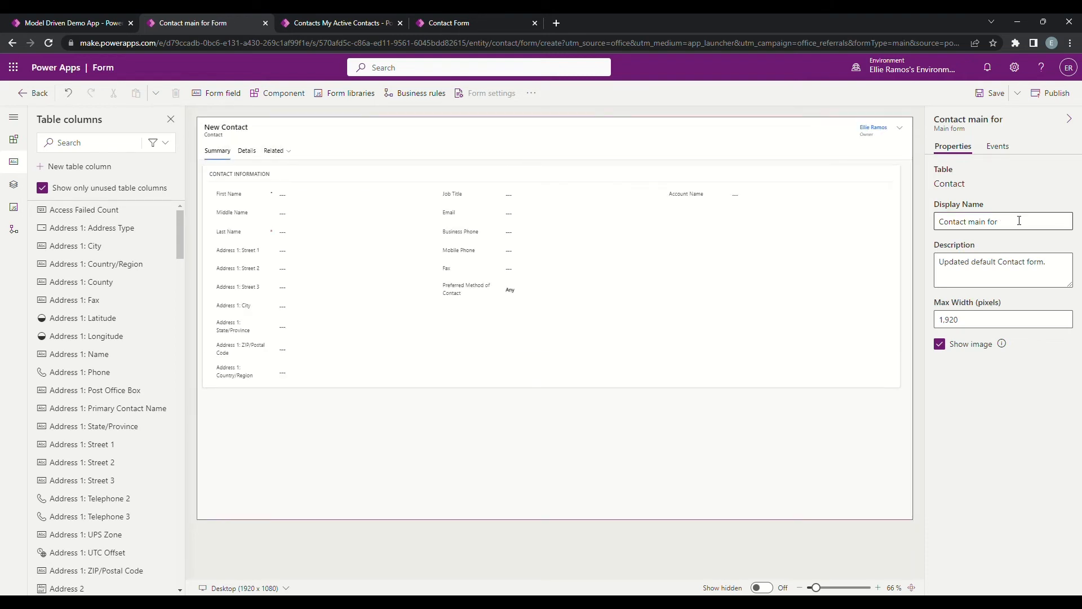
pyautogui.click(1018, 224)
pyautogui.press('BackSpace')
pyautogui.press('BackSpace')
pyautogui.press('BackSpace')
pyautogui.press('BackSpace')
pyautogui.press('BackSpace')
pyautogui.write('Updated Default')
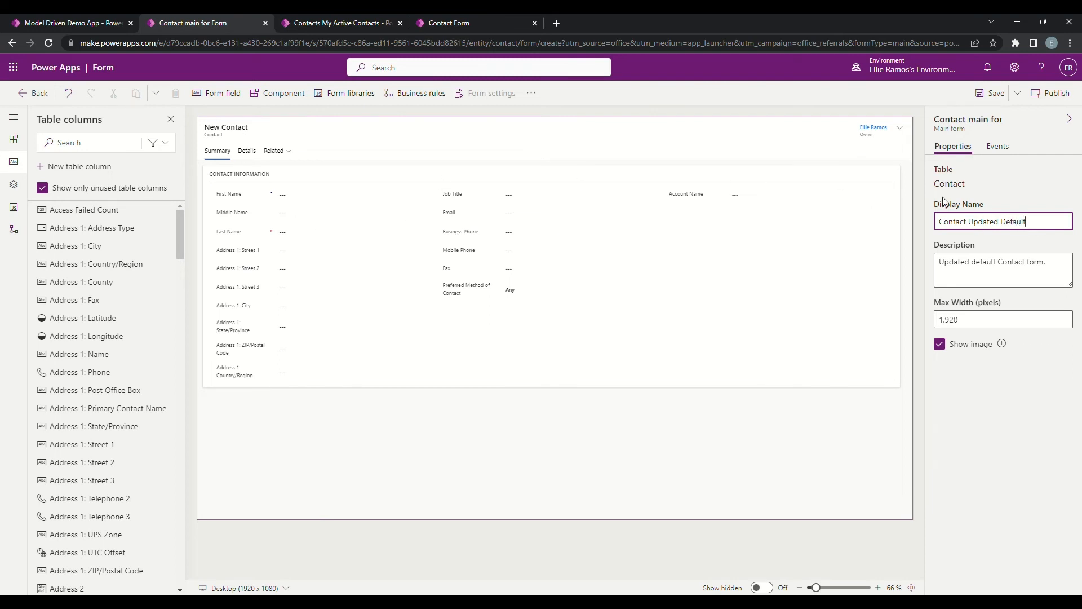
pyautogui.click(996, 96)
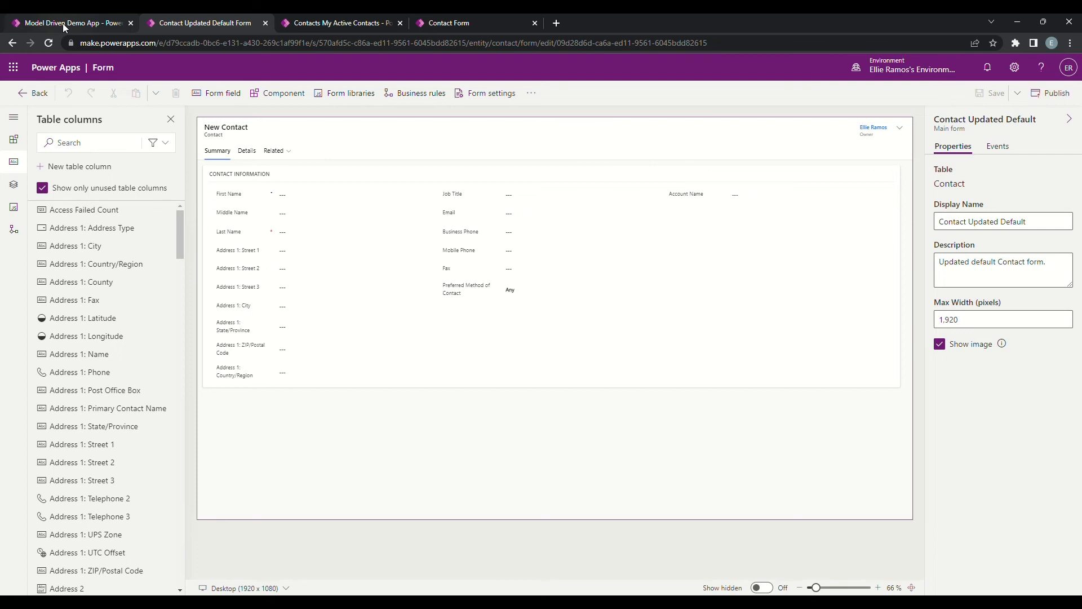
# Step: Return to the Model Driven Demo App designer and look for the new form among those available for Contact
pyautogui.click(33, 100)
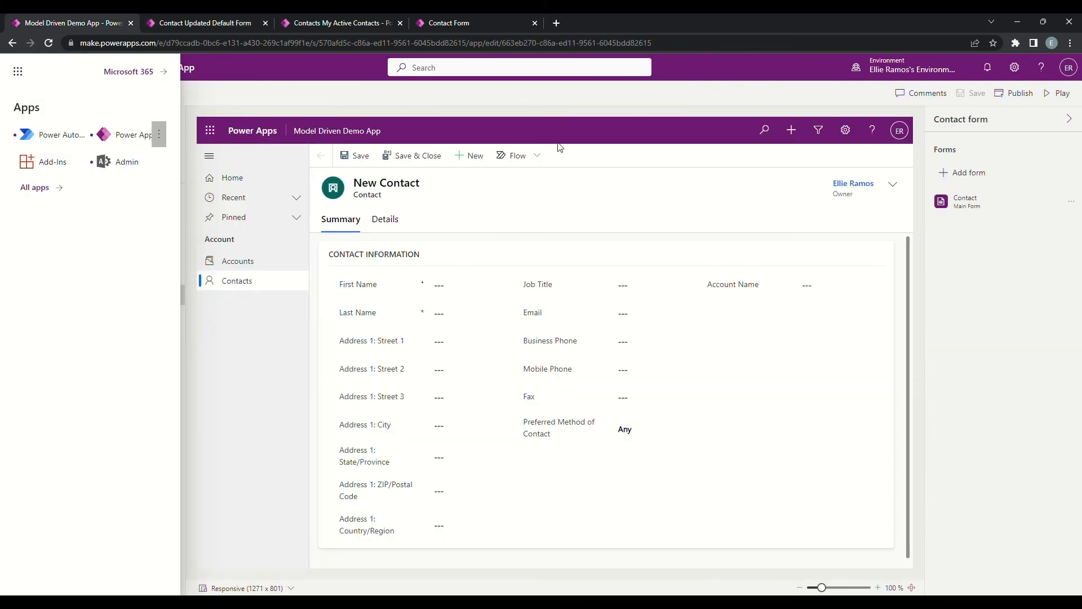
pyautogui.click(1034, 255)
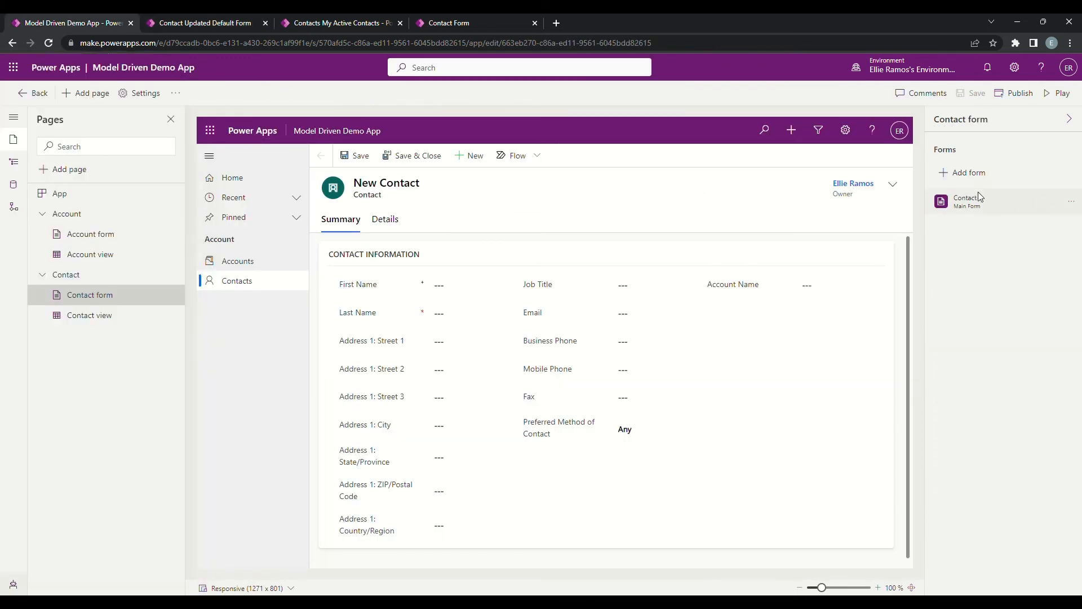
pyautogui.click(984, 175)
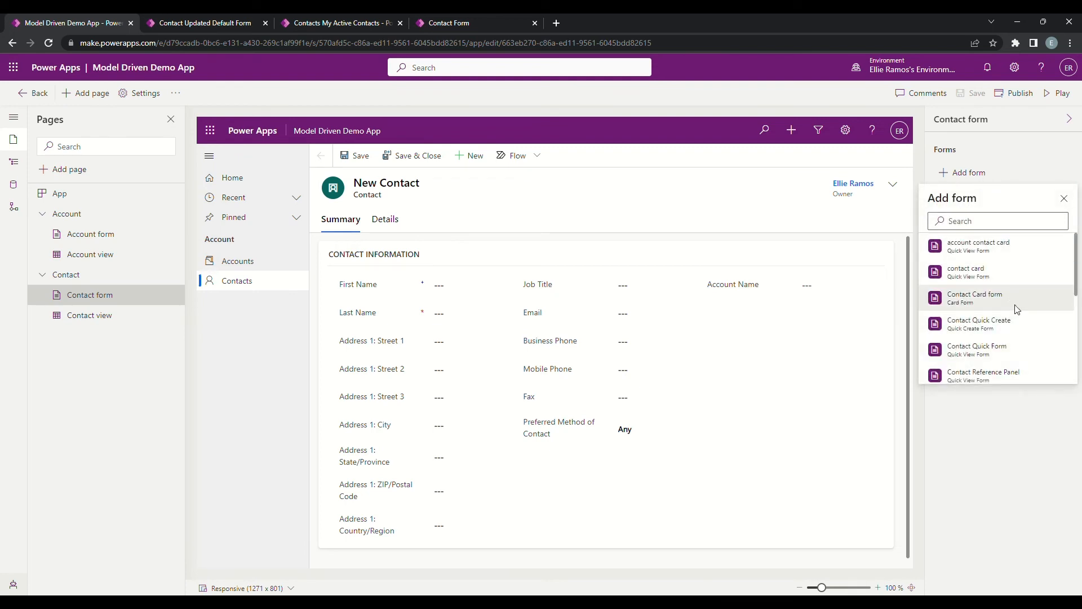
pyautogui.scroll(-1, 1020, 323)
pyautogui.scroll(-3, 1022, 329)
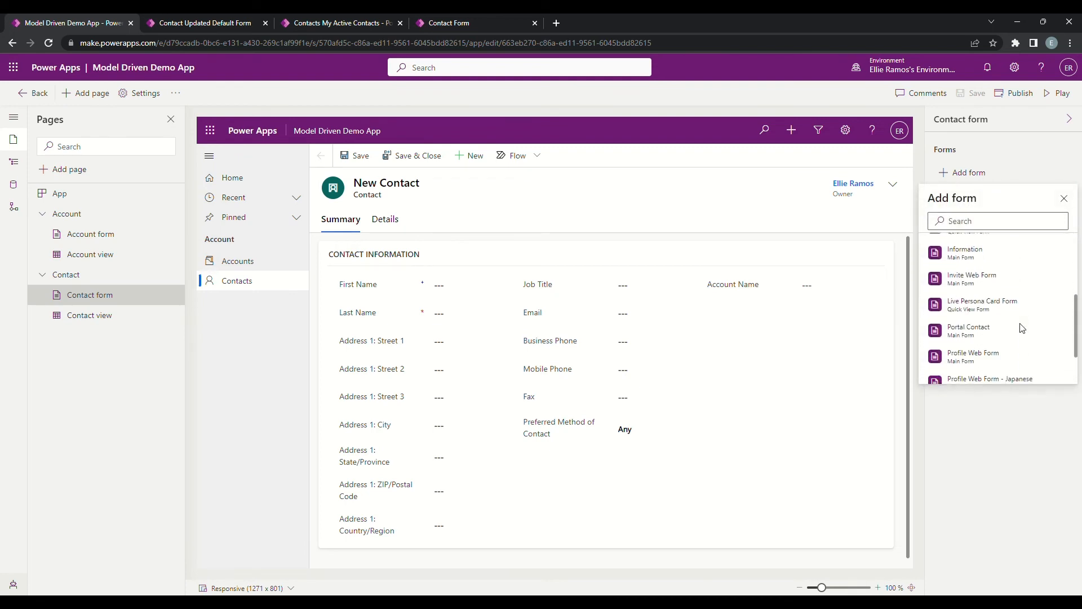
pyautogui.scroll(5, 1022, 328)
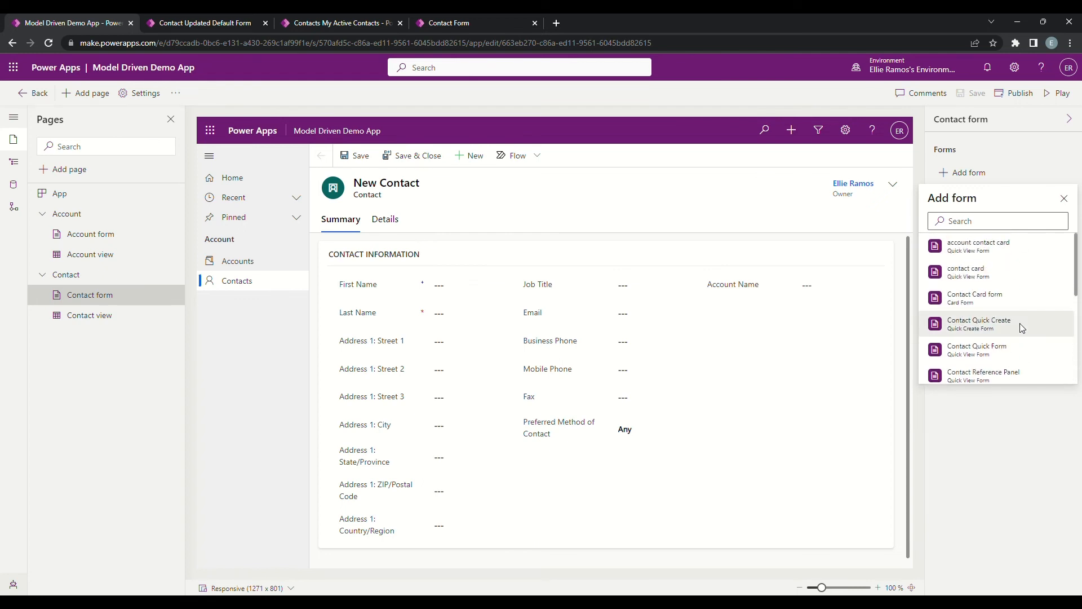
pyautogui.click(1035, 164)
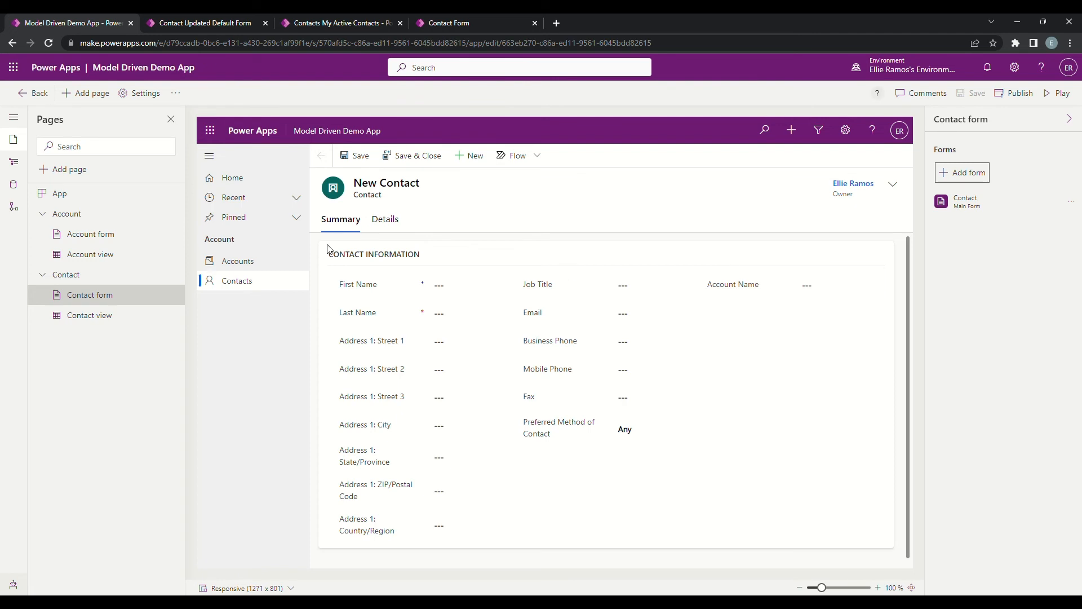
# Step: Switch to the Contact view and back to the Contact form, and check the list of addable forms again
pyautogui.click(112, 327)
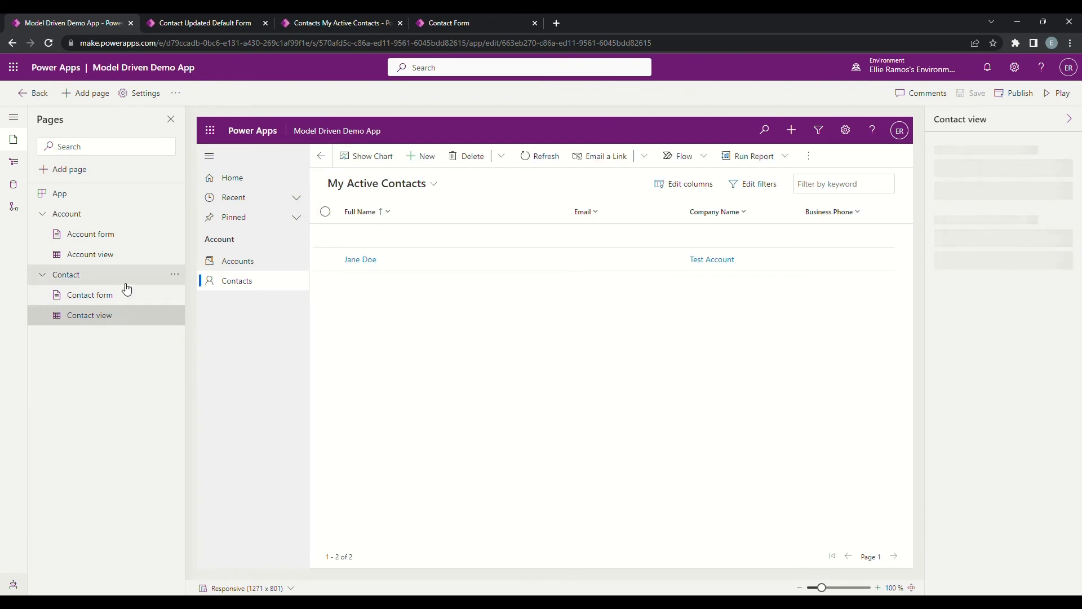
pyautogui.click(92, 302)
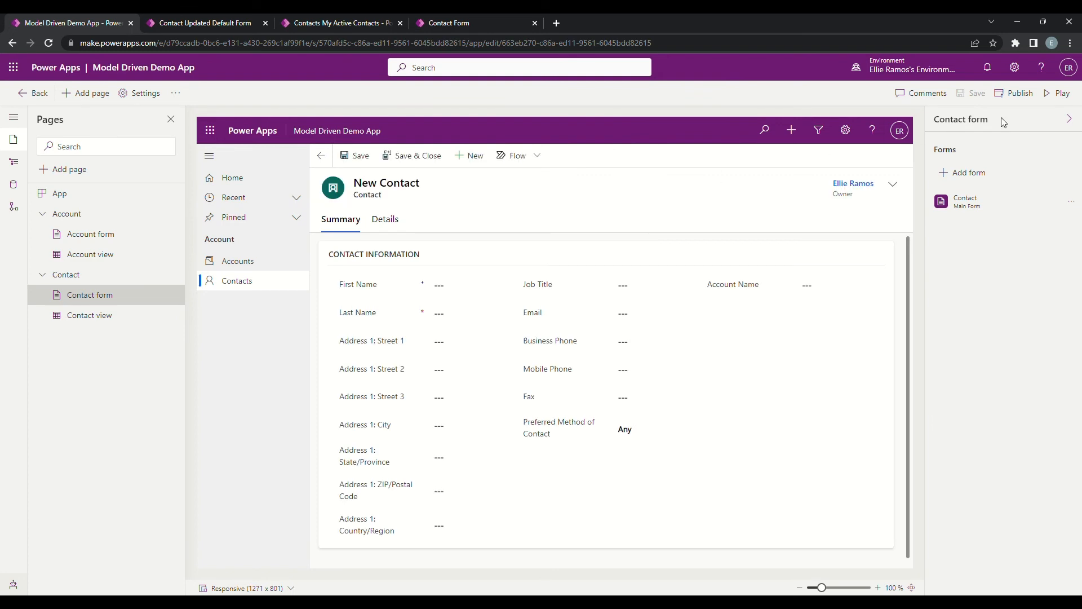
pyautogui.click(980, 173)
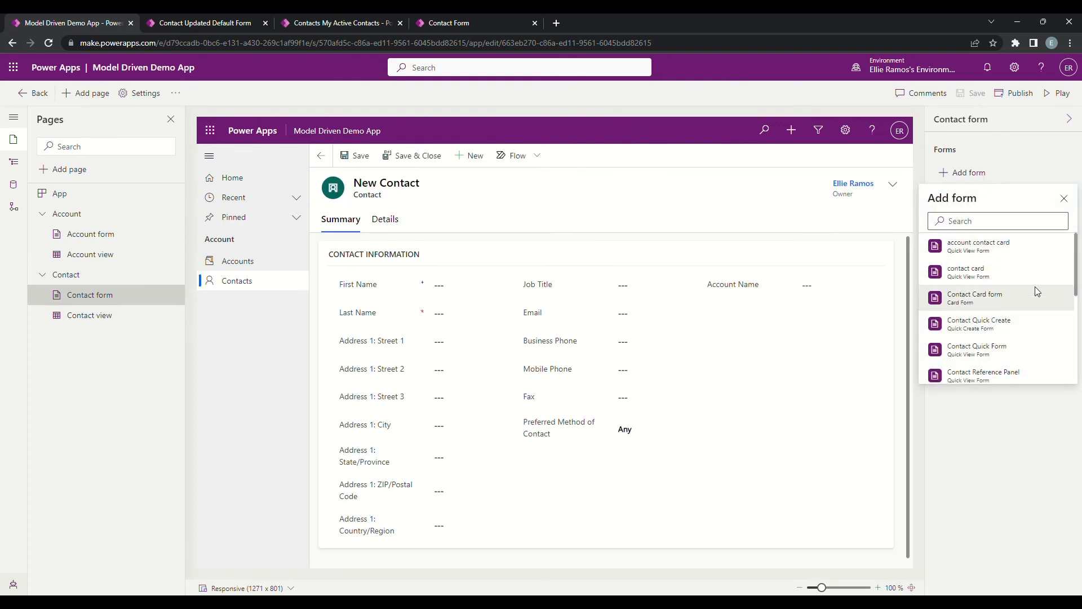
pyautogui.scroll(-3, 1038, 291)
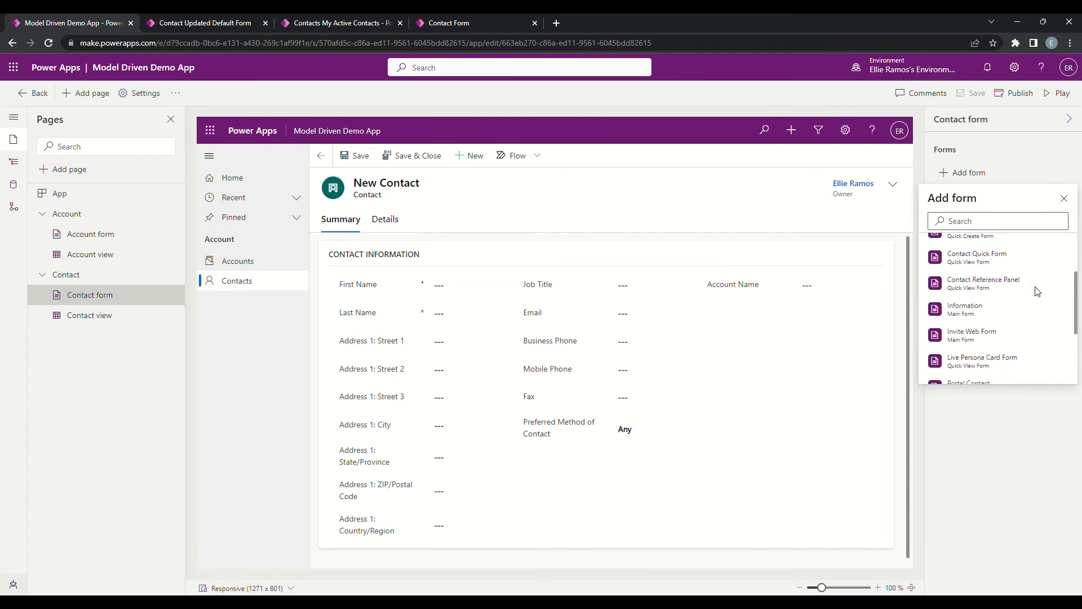
pyautogui.scroll(-3, 1037, 291)
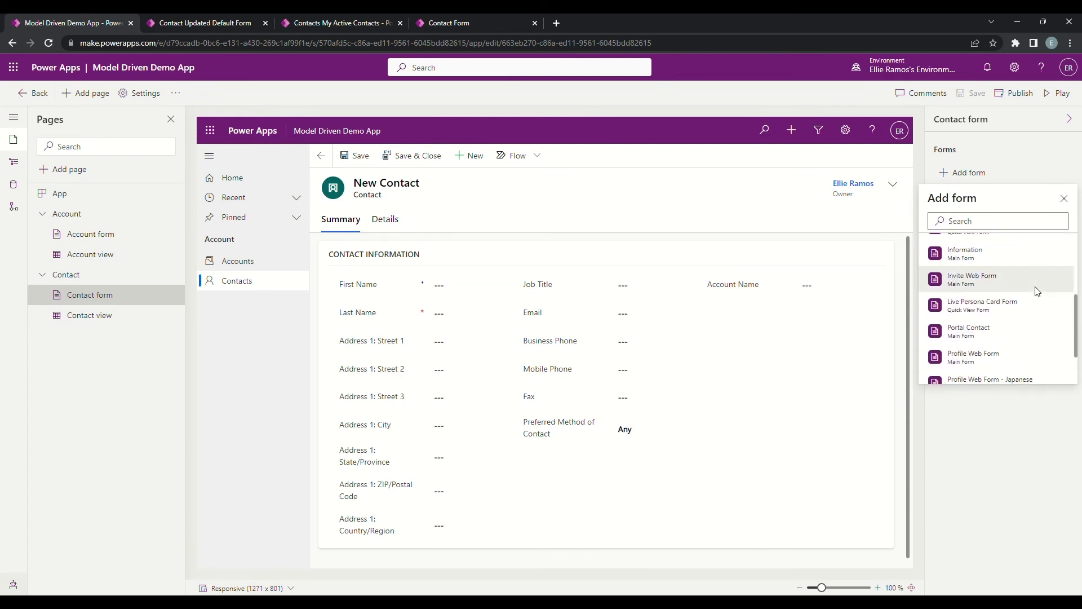
pyautogui.scroll(6, 1037, 290)
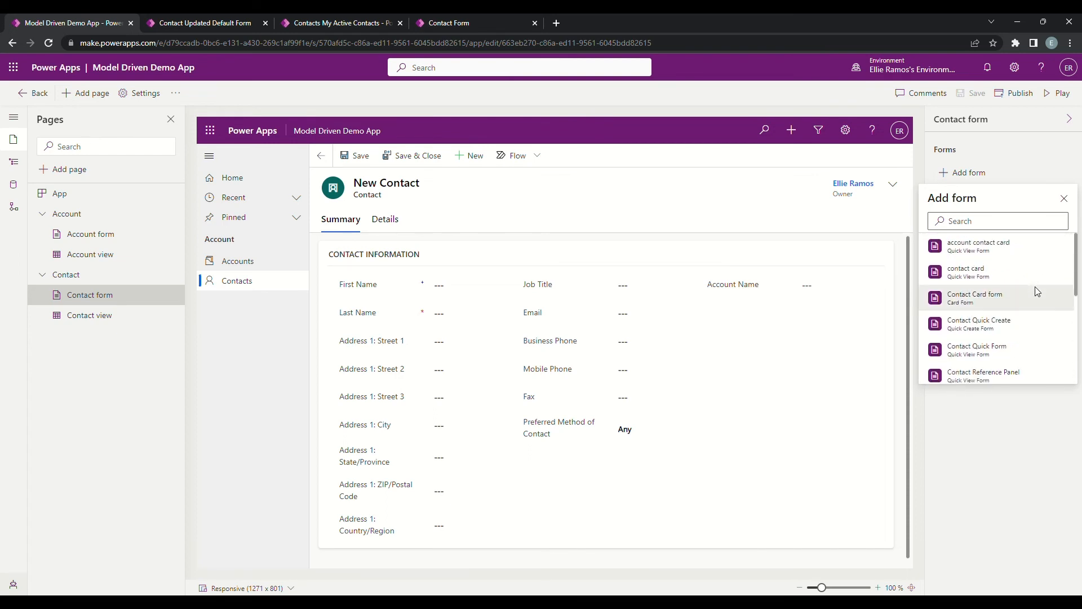
# Step: Close the browser tab holding the original Contact form editor
pyautogui.click(449, 21)
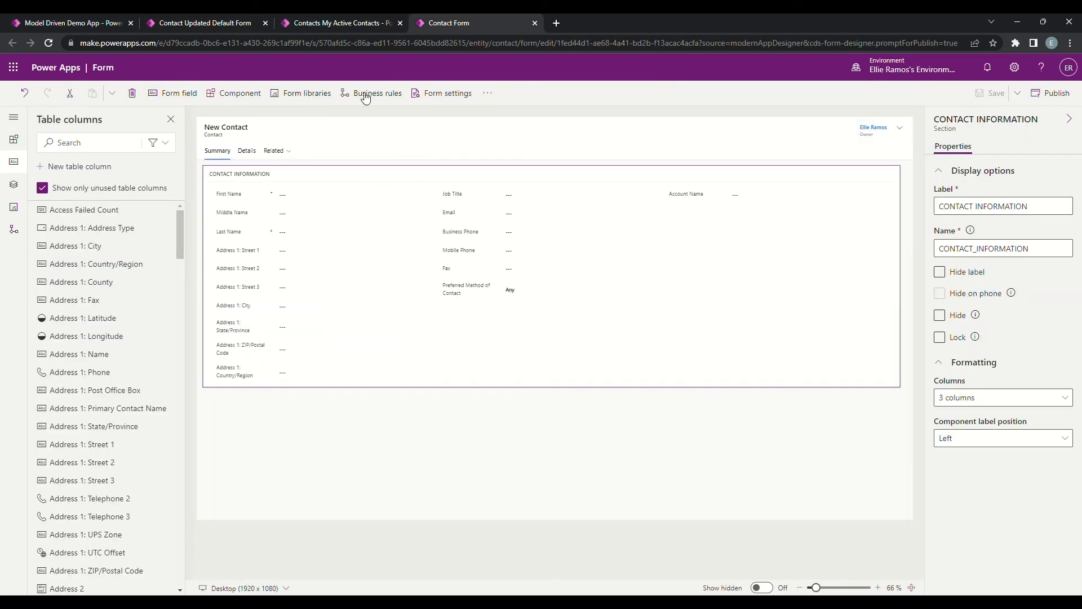
pyautogui.click(535, 23)
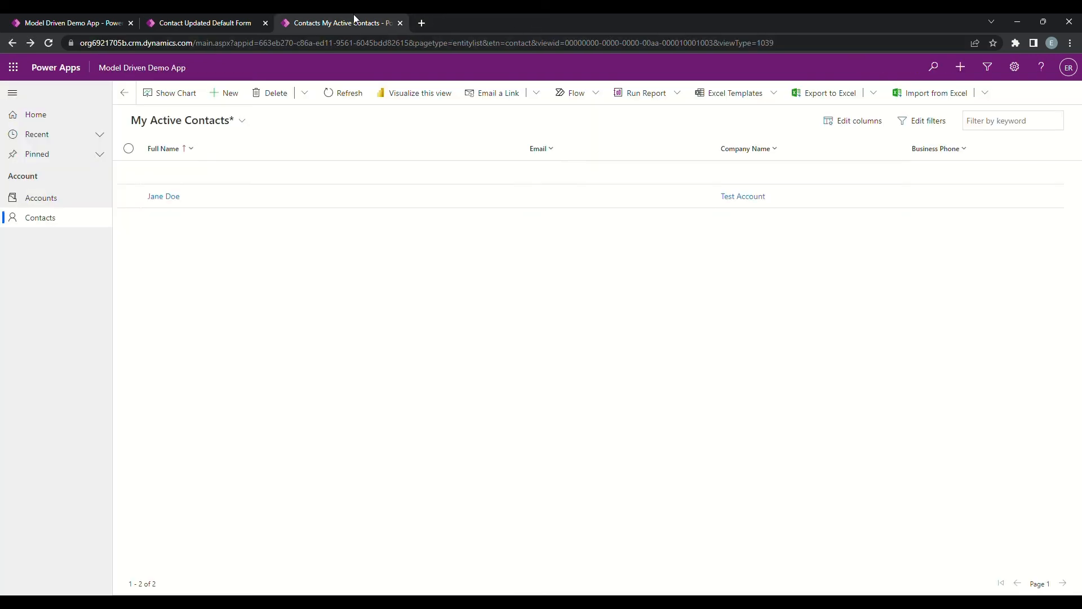
# Step: Leave the Contact Updated Default form editor and publish all customizations from the Model Driven App Demo solution's overview
pyautogui.click(173, 25)
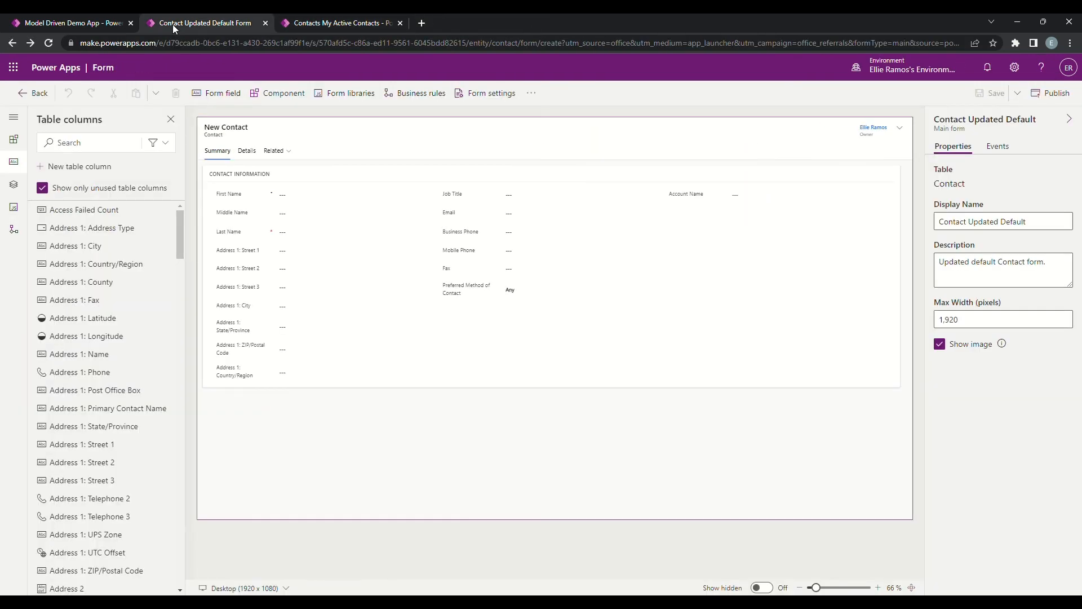
pyautogui.click(74, 22)
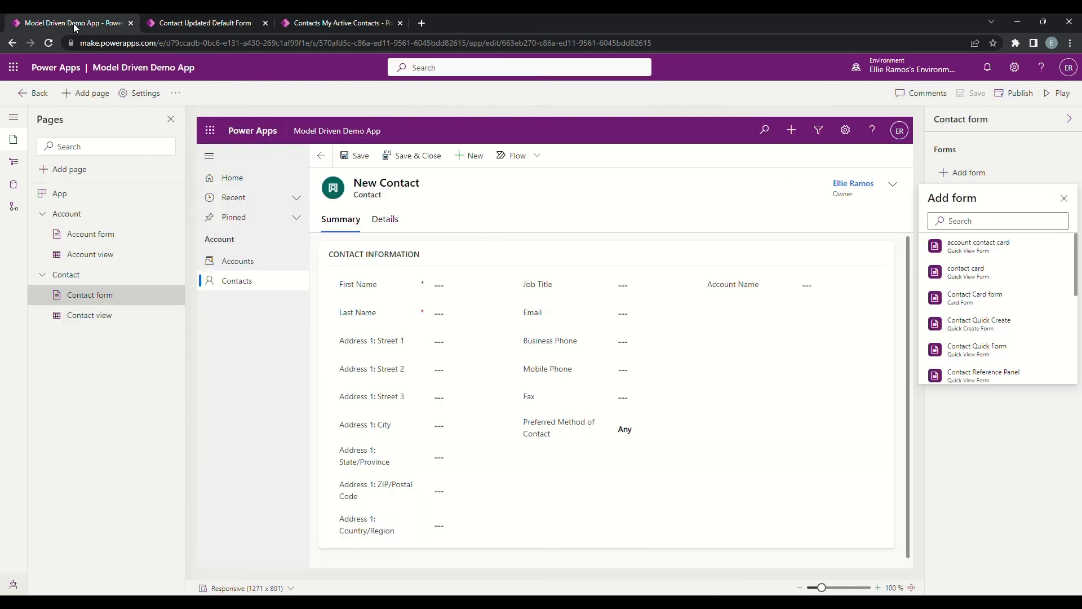
pyautogui.click(182, 22)
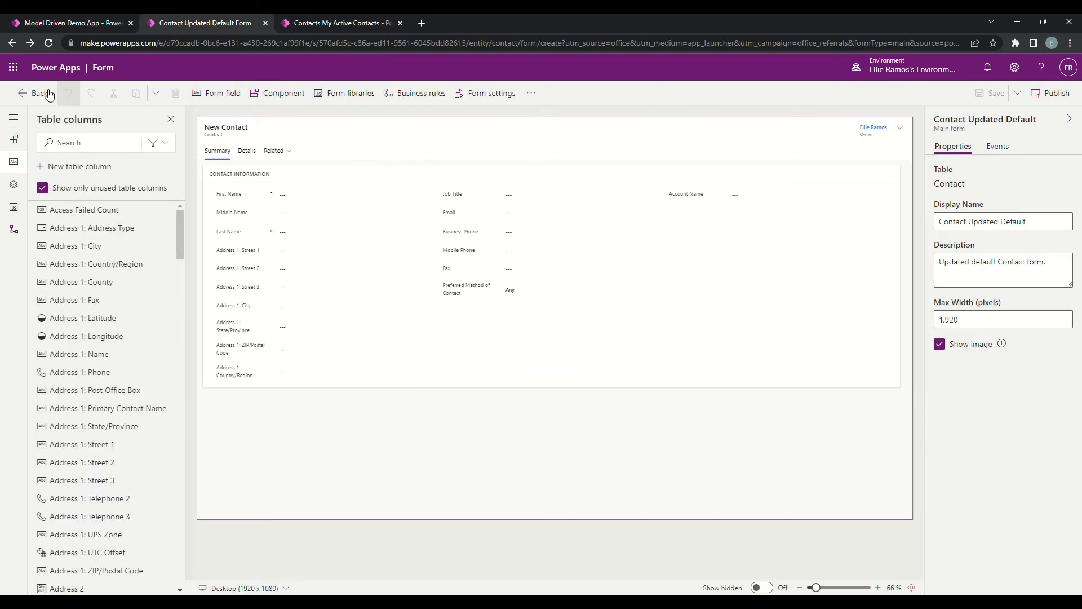
pyautogui.click(27, 94)
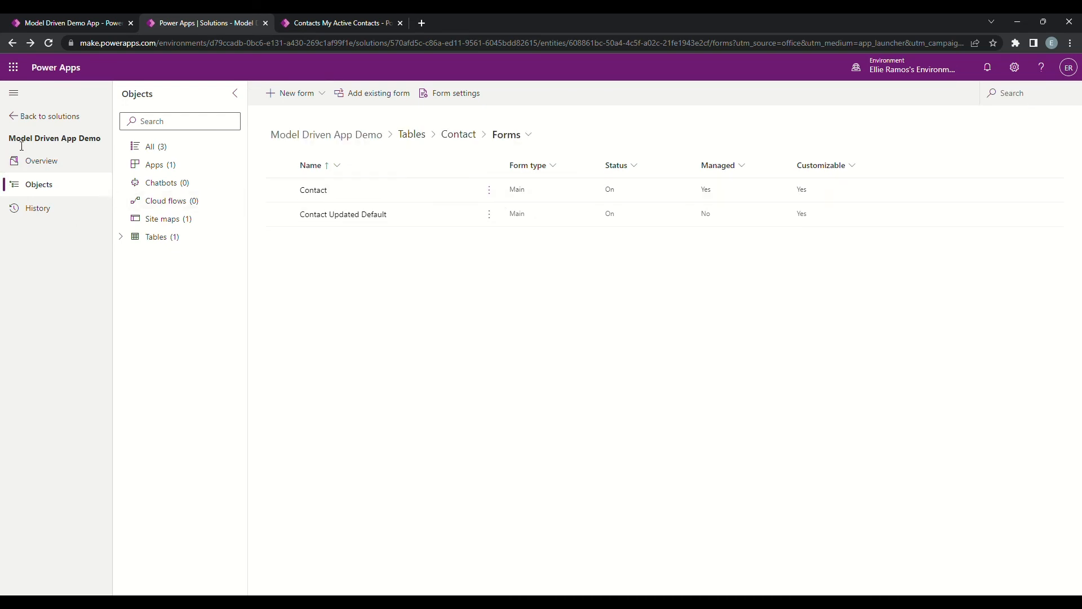
pyautogui.click(59, 163)
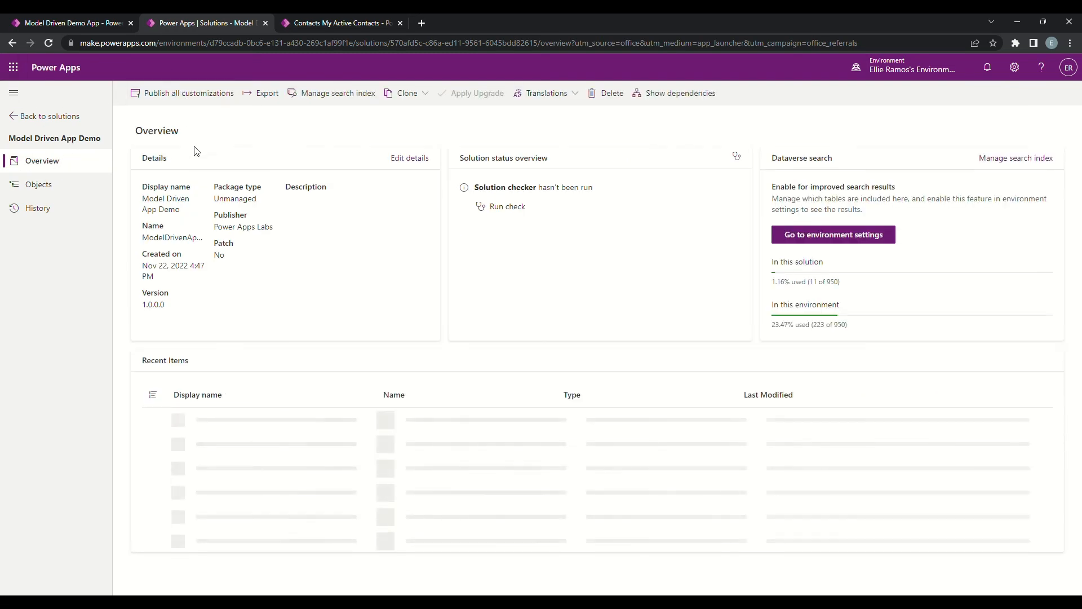
pyautogui.click(178, 96)
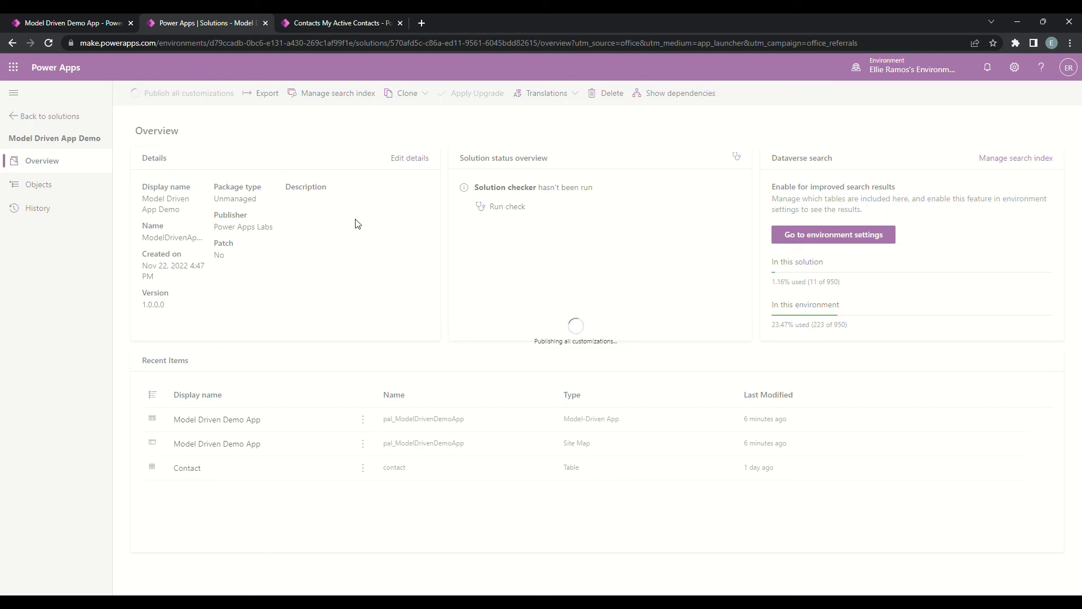
# Step: Dismiss the list of addable forms in the app designer and check the publishing status in the solution
pyautogui.click(99, 22)
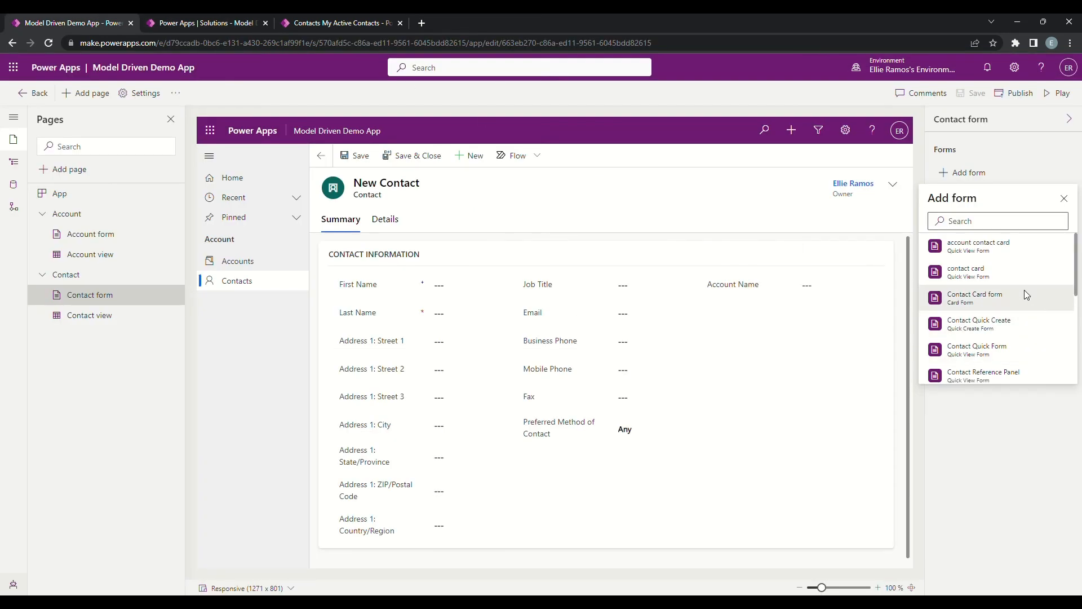
pyautogui.click(1065, 199)
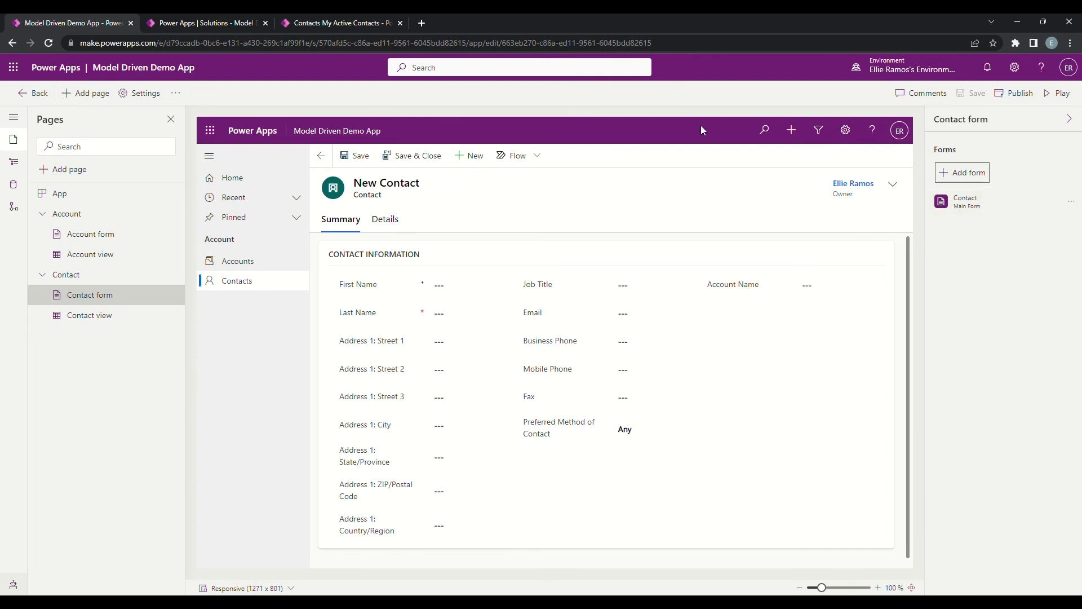
pyautogui.click(203, 22)
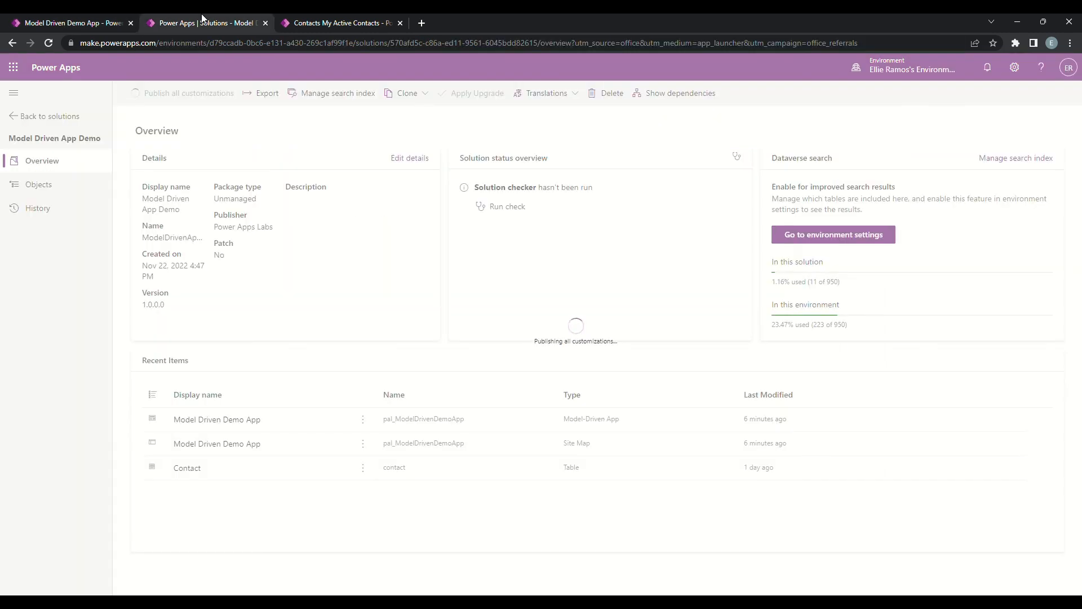
# Step: Reload the Contact form page in the app designer and look for Contact Updated Default among the addable forms
pyautogui.click(60, 24)
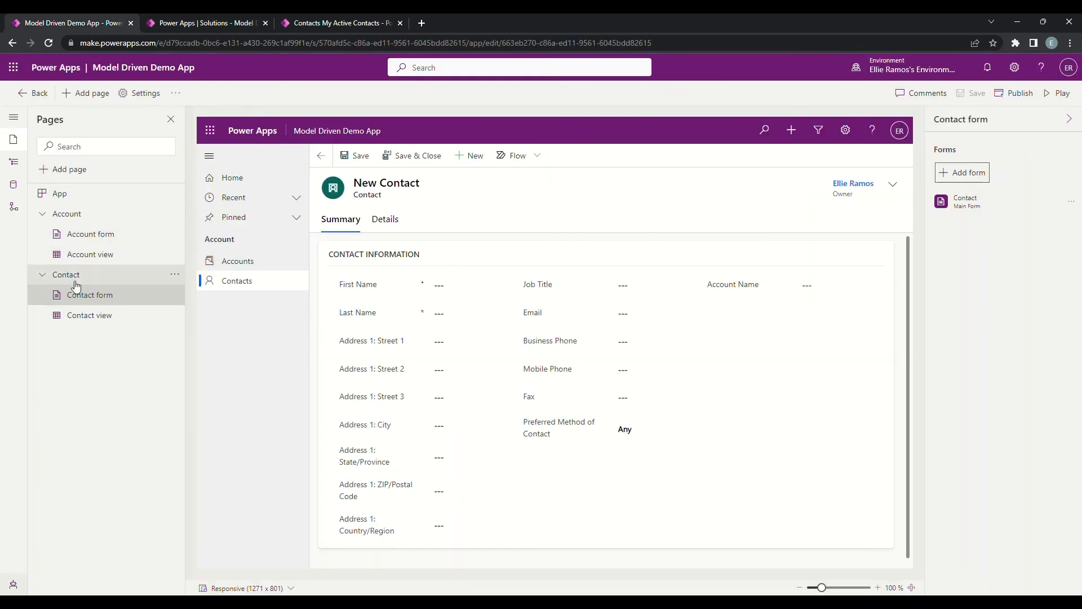
pyautogui.click(93, 321)
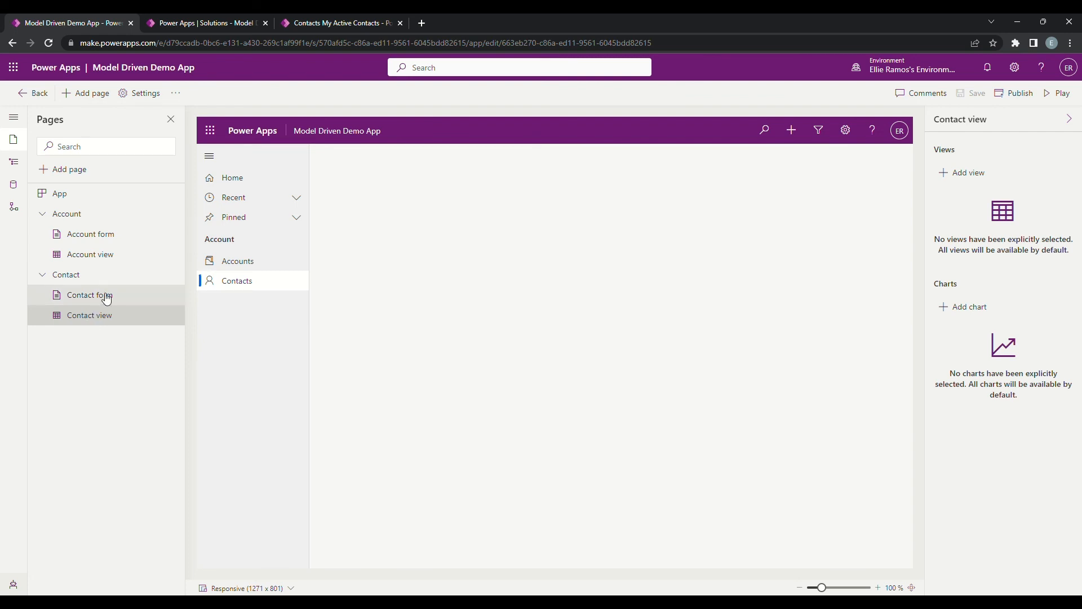
pyautogui.click(106, 297)
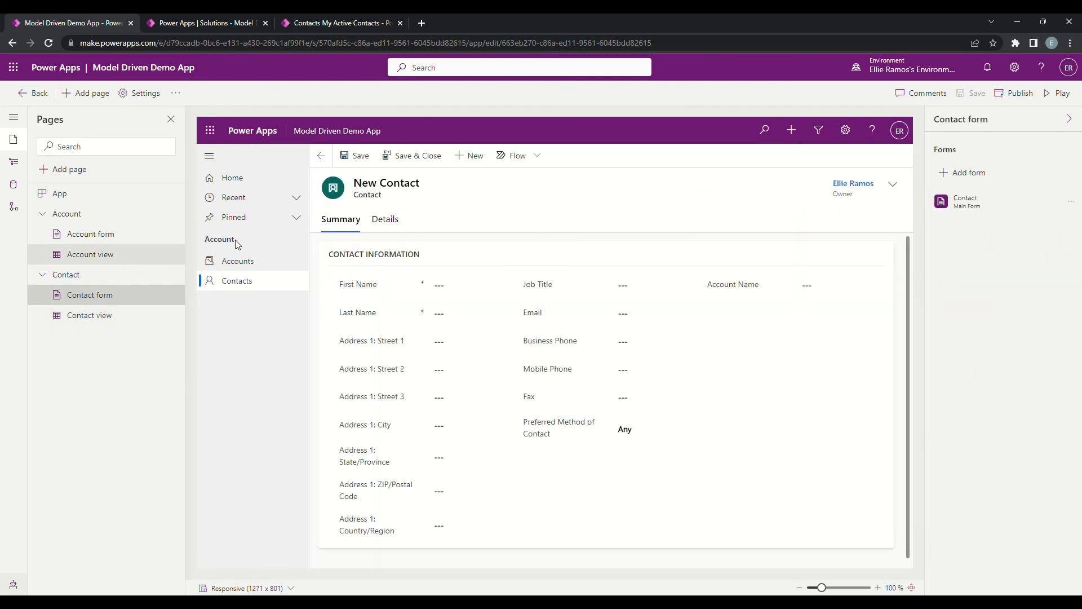
pyautogui.click(971, 175)
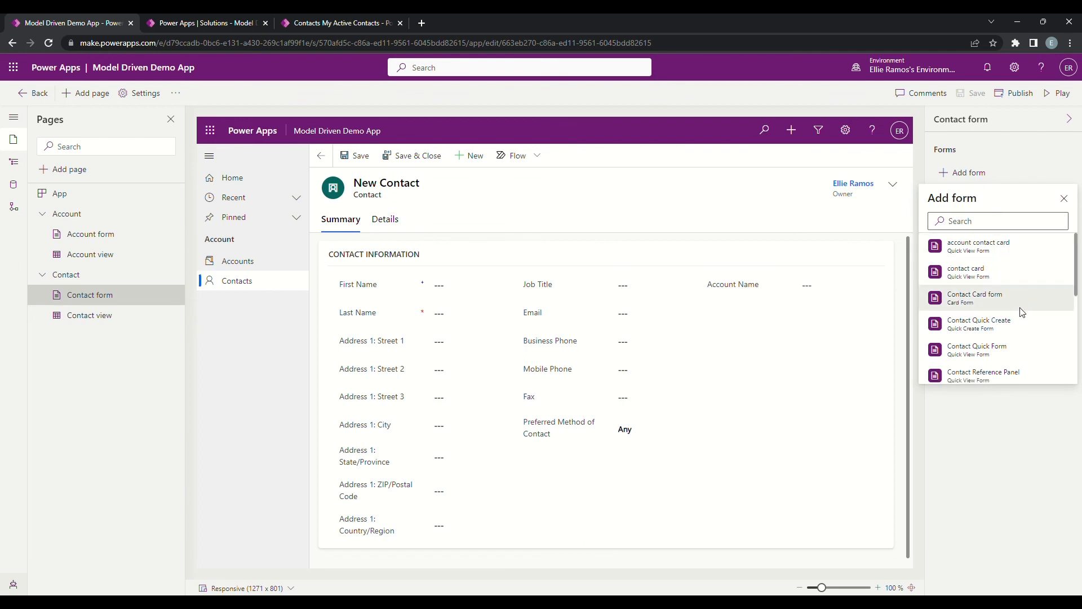
pyautogui.scroll(-1, 1020, 320)
pyautogui.scroll(-5, 1023, 322)
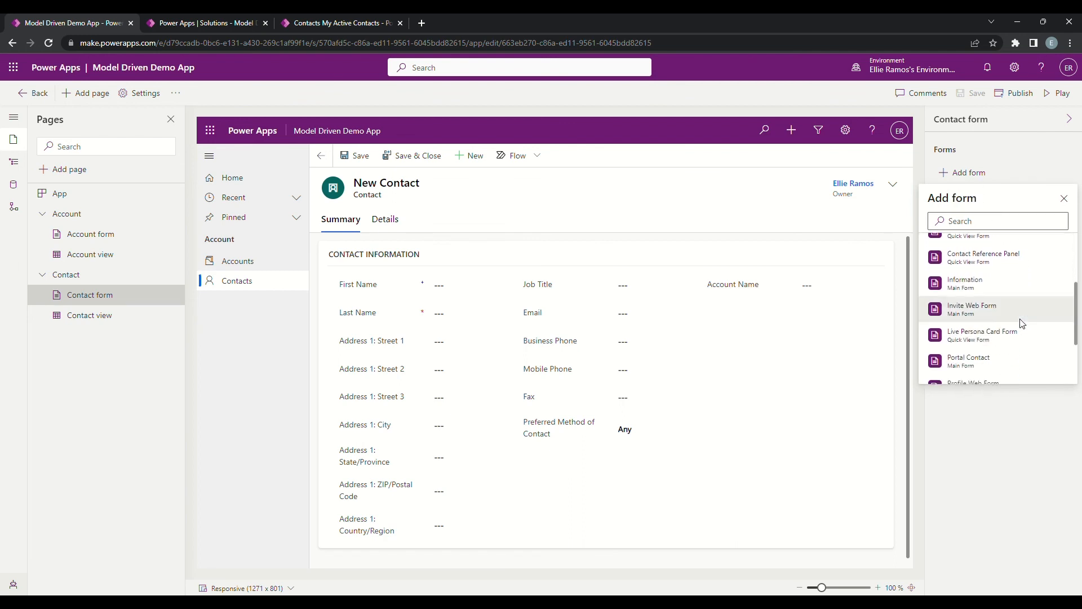
pyautogui.scroll(6, 1021, 321)
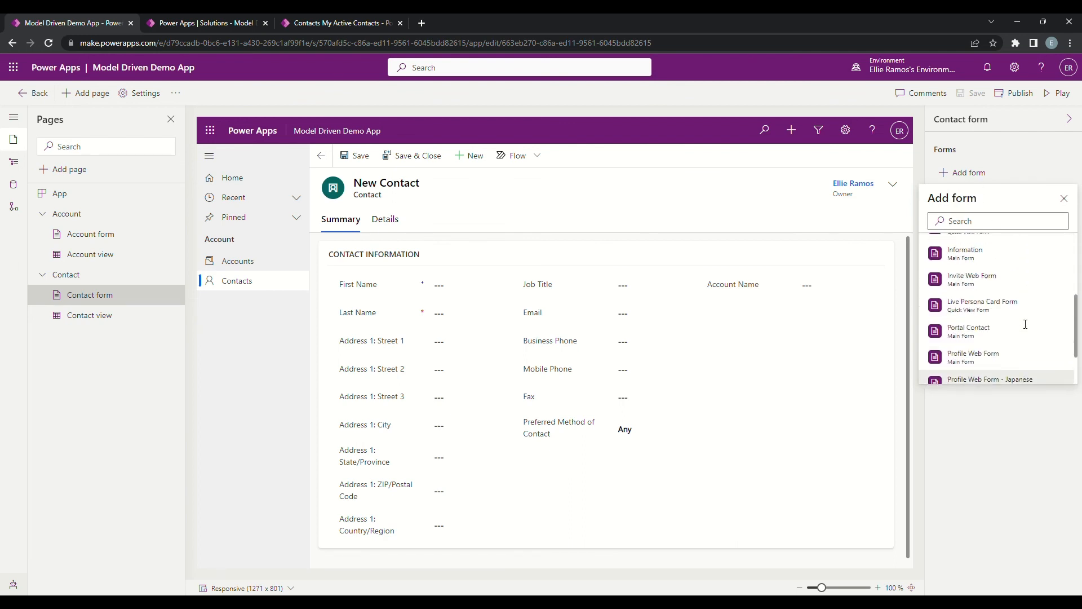
# Step: Close the list of addable forms and publish the Model Driven Demo App
pyautogui.click(1028, 143)
pyautogui.click(1019, 95)
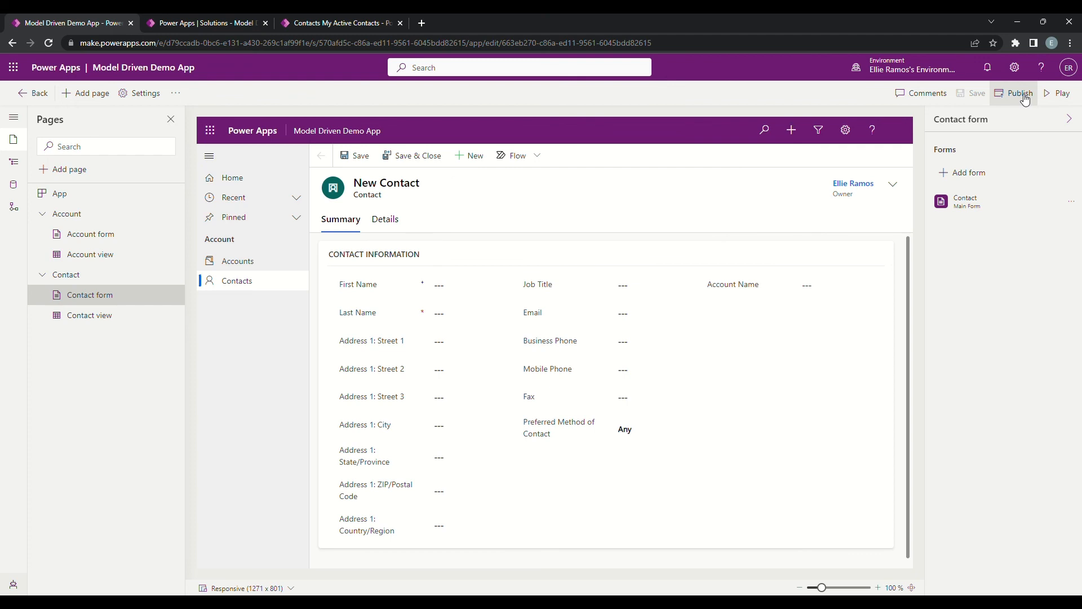
# Step: Search the addable Contact forms for the new default form, clear the search and close the list
pyautogui.click(976, 178)
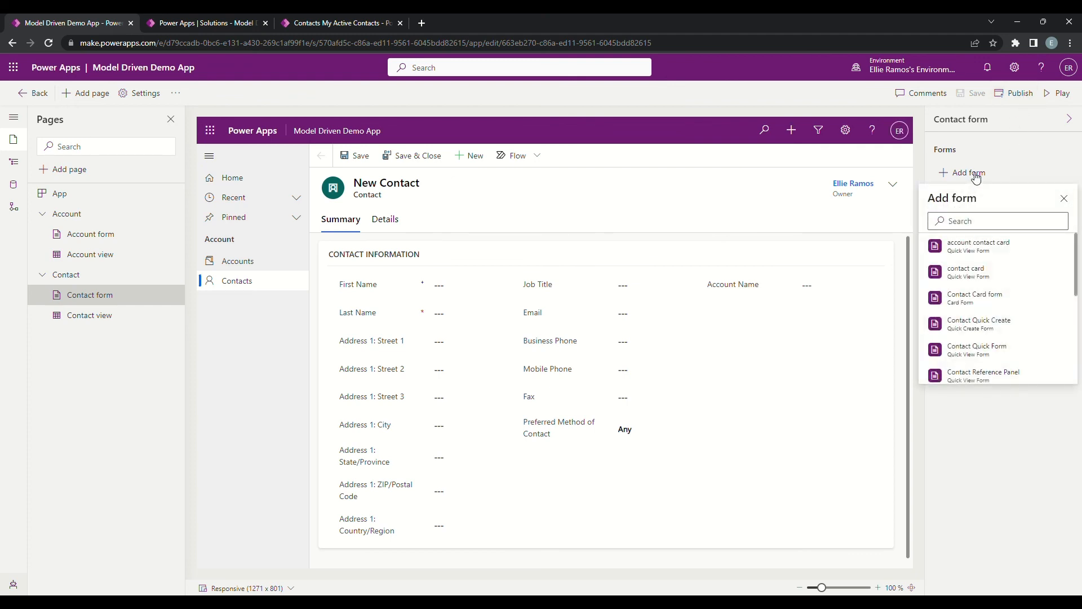
pyautogui.click(992, 225)
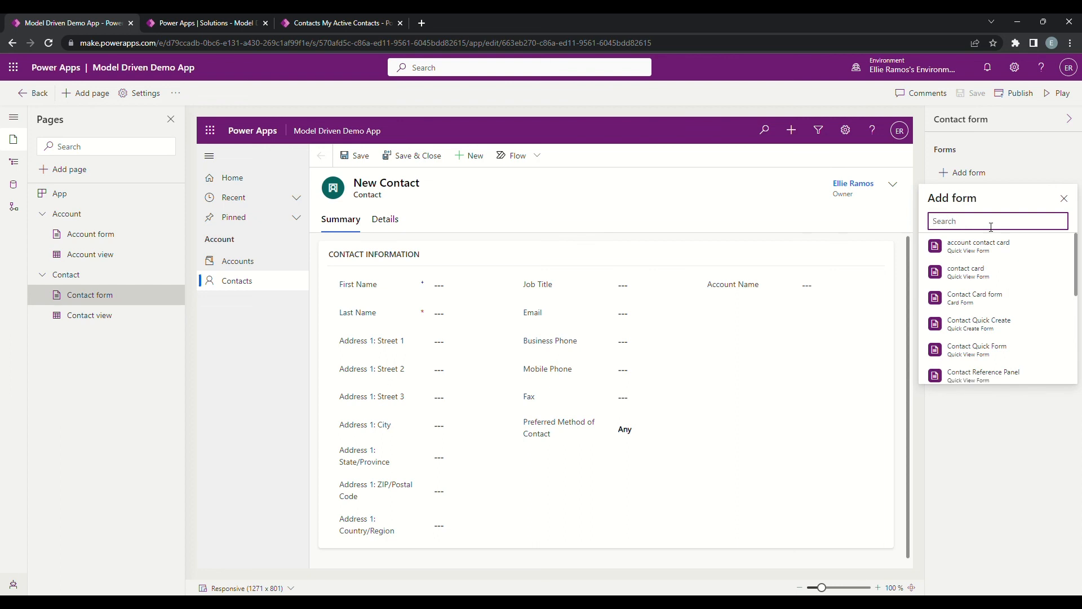
pyautogui.write('defaul')
pyautogui.press('BackSpace')
pyautogui.press('BackSpace')
pyautogui.press('BackSpace')
pyautogui.press('BackSpace')
pyautogui.press('BackSpace')
pyautogui.press('BackSpace')
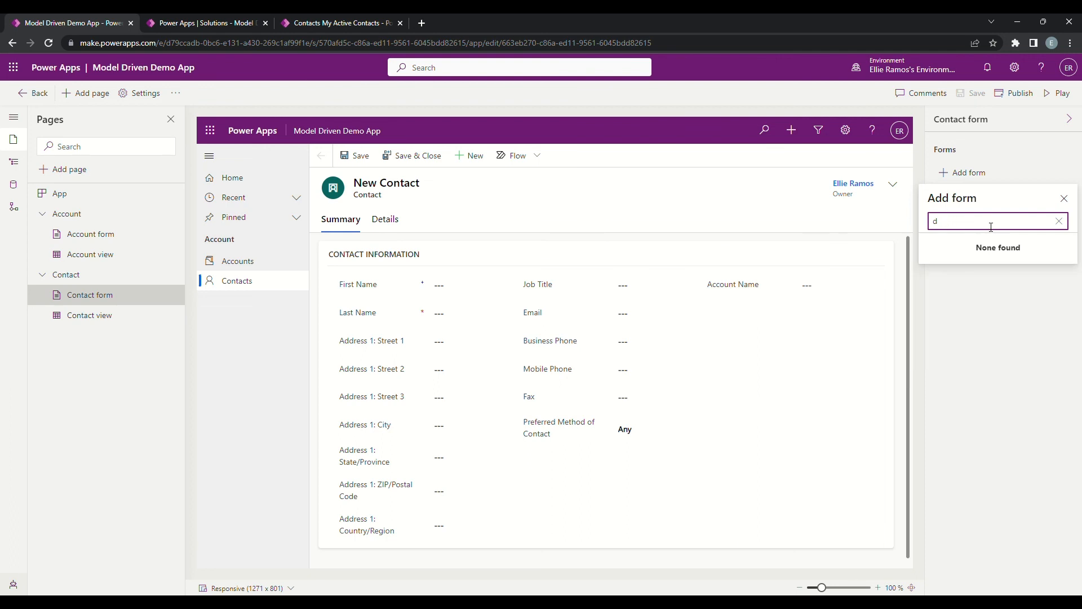
pyautogui.write('ne')
pyautogui.press('BackSpace')
pyautogui.press('BackSpace')
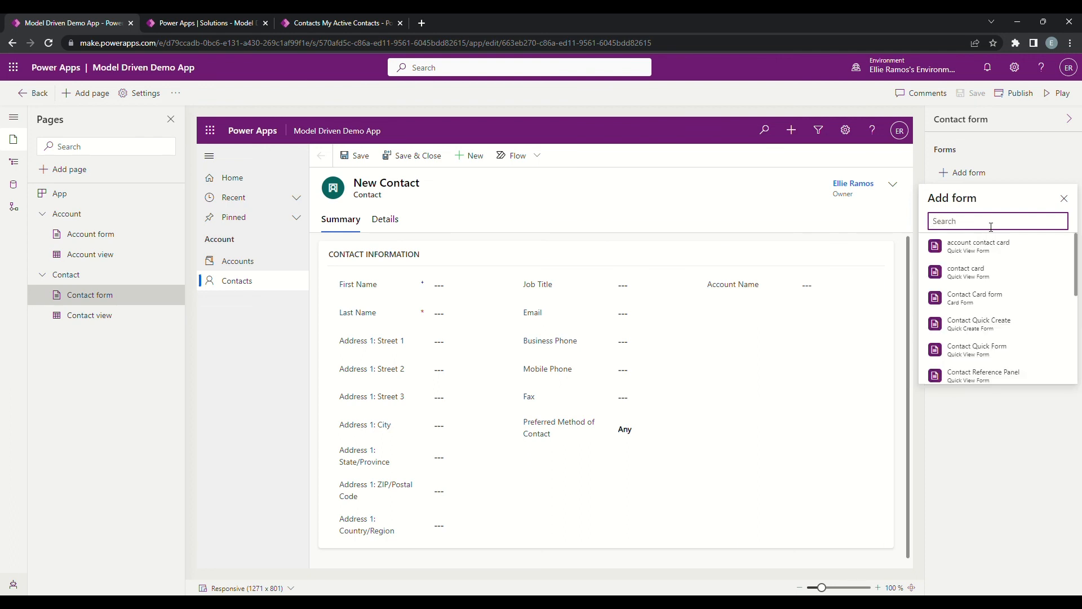
pyautogui.click(997, 152)
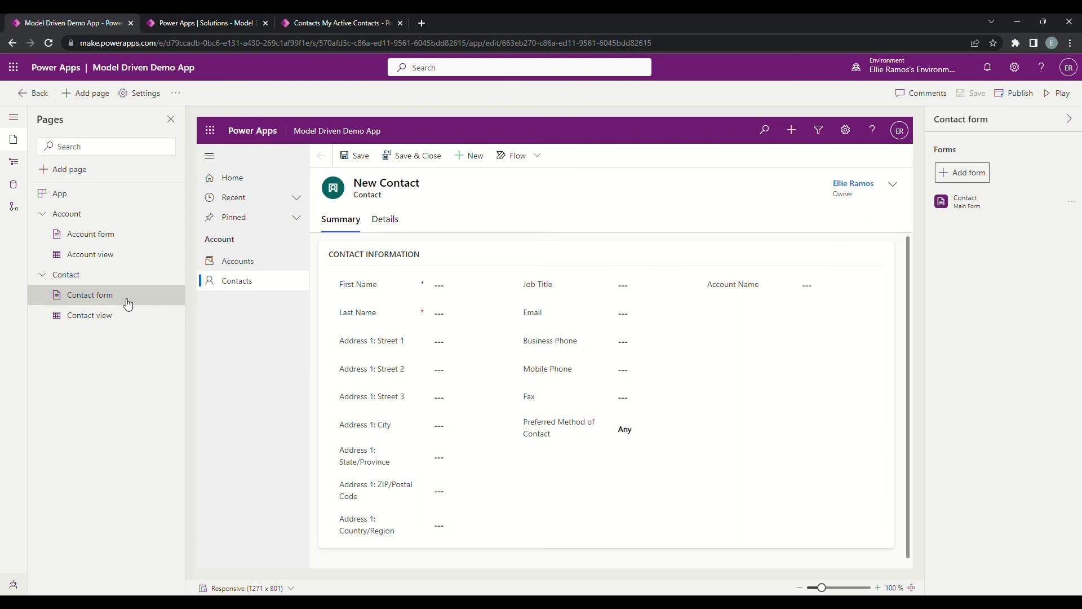
# Step: Examine the app's data tables and the editing options offered for the Contact table
pyautogui.click(15, 186)
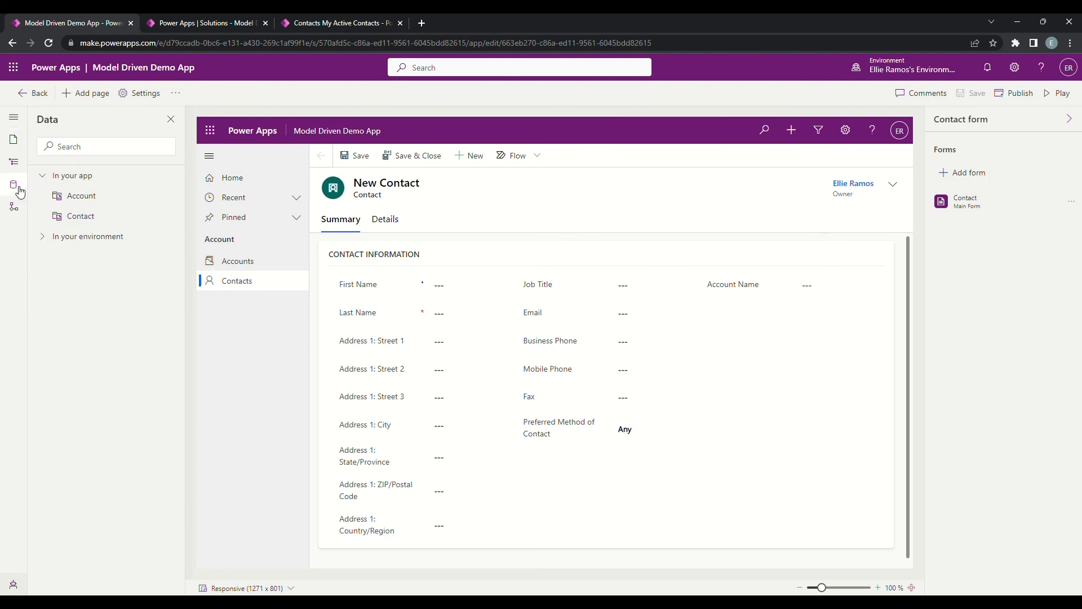
pyautogui.click(175, 218)
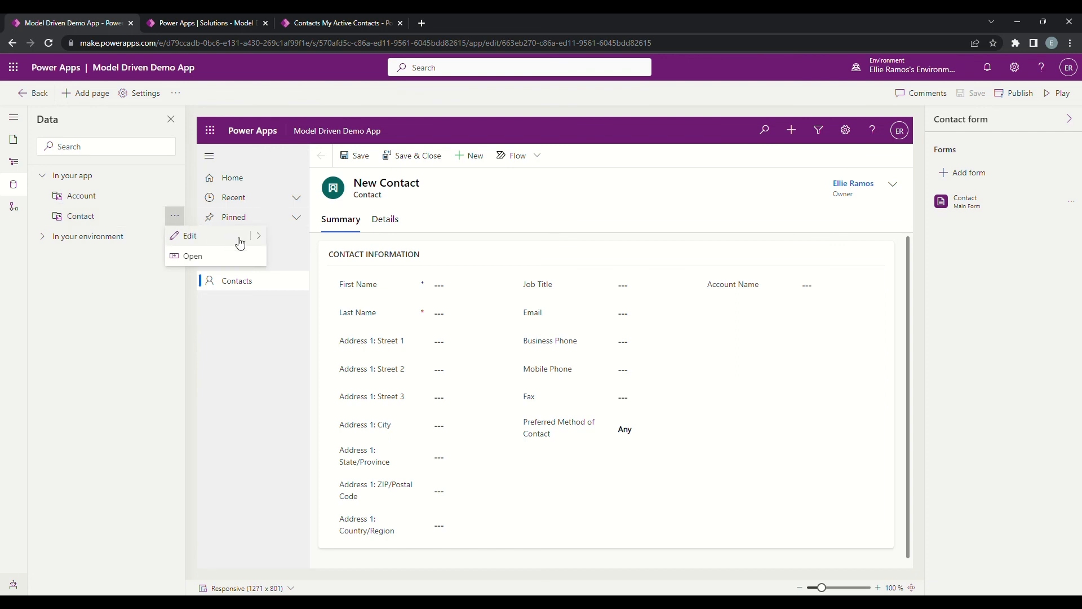
pyautogui.moveTo(267, 239)
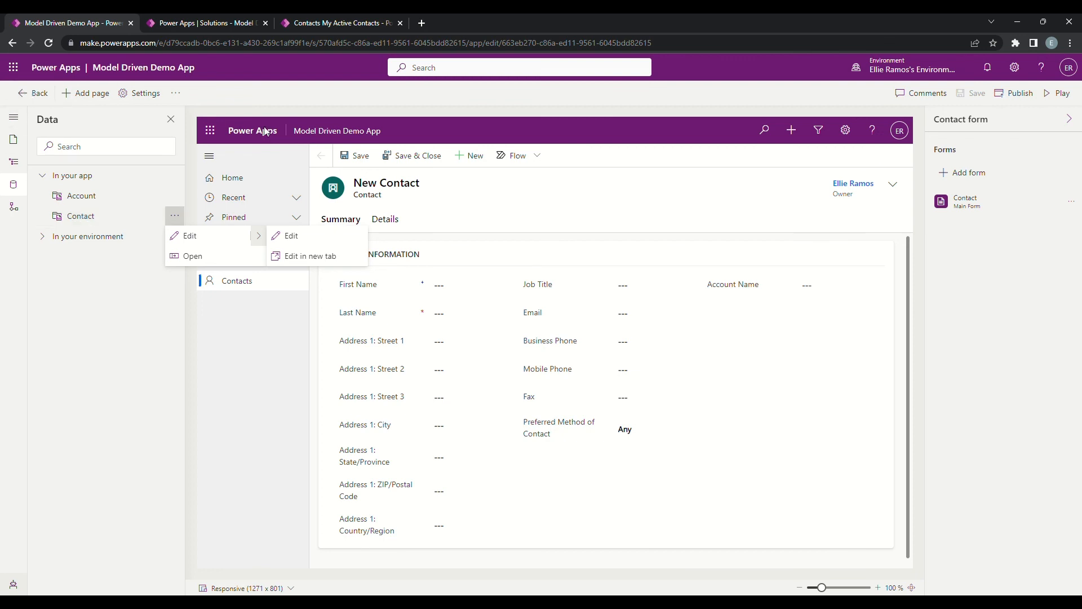
# Step: Close the current app designer and reopen the Model Driven Demo App for editing in a new browser tab from the solution overview
pyautogui.click(39, 94)
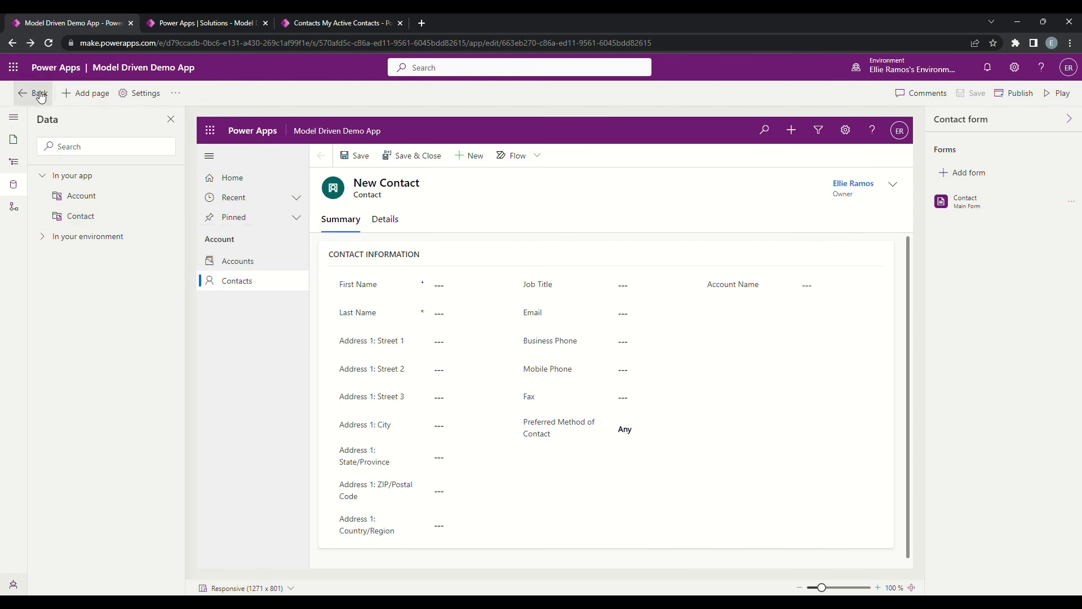
pyautogui.click(40, 94)
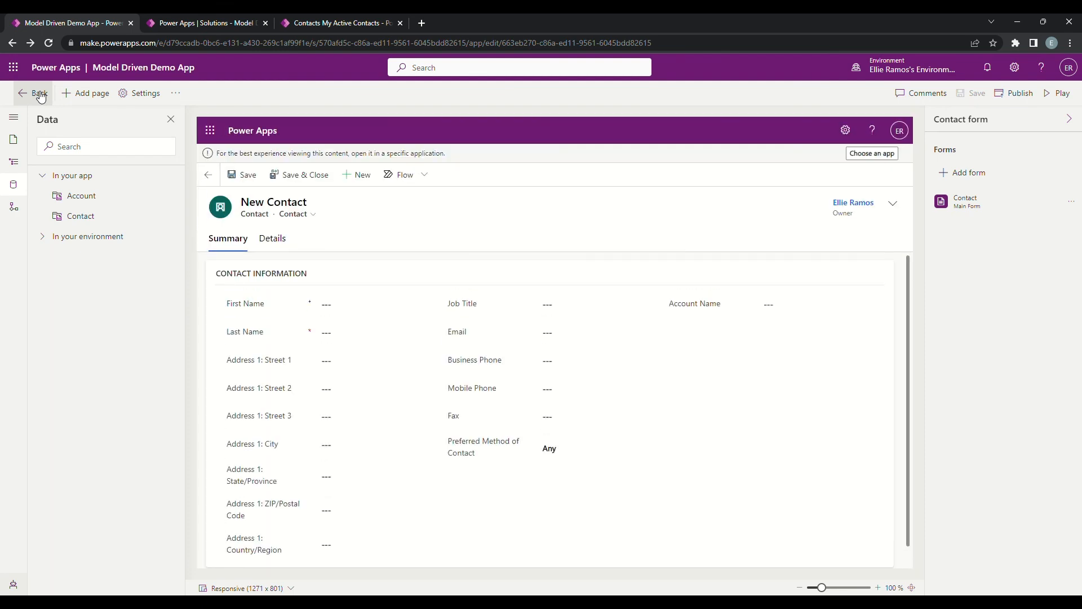
pyautogui.click(131, 23)
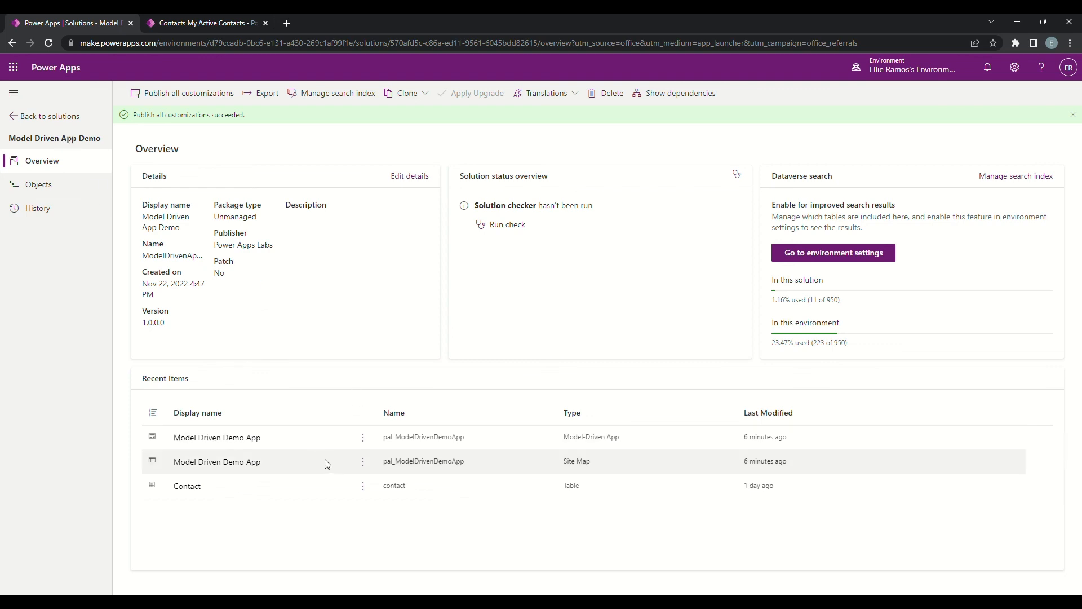
pyautogui.click(363, 438)
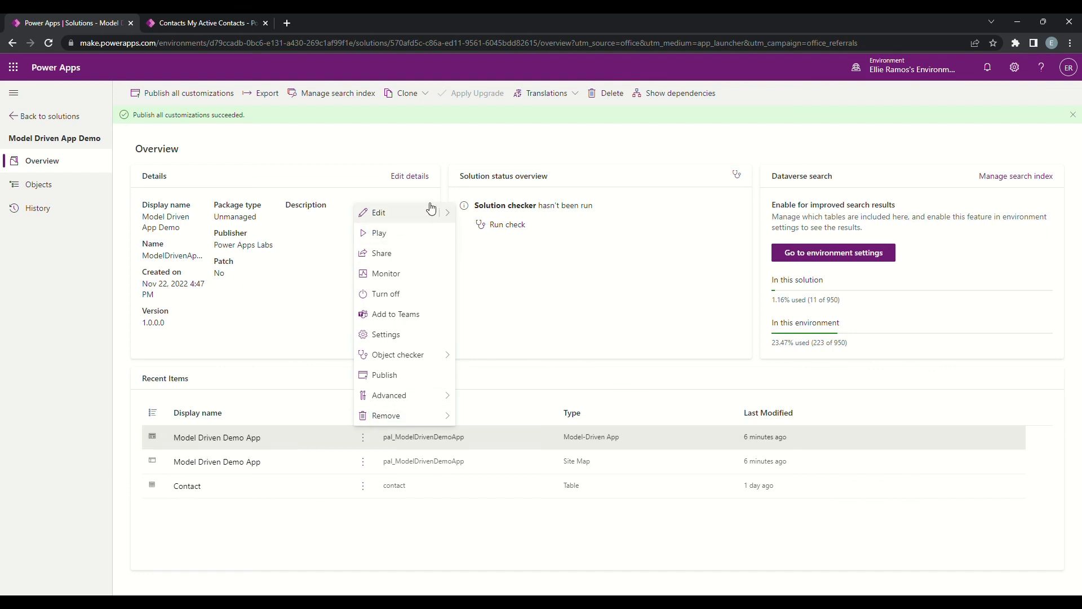
pyautogui.moveTo(447, 213)
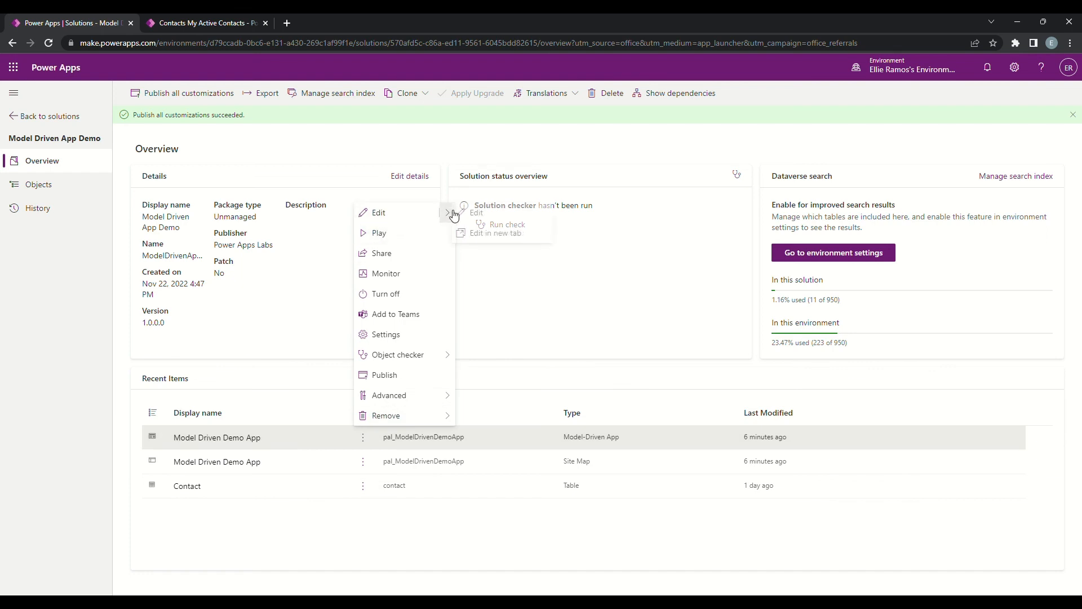
pyautogui.click(494, 234)
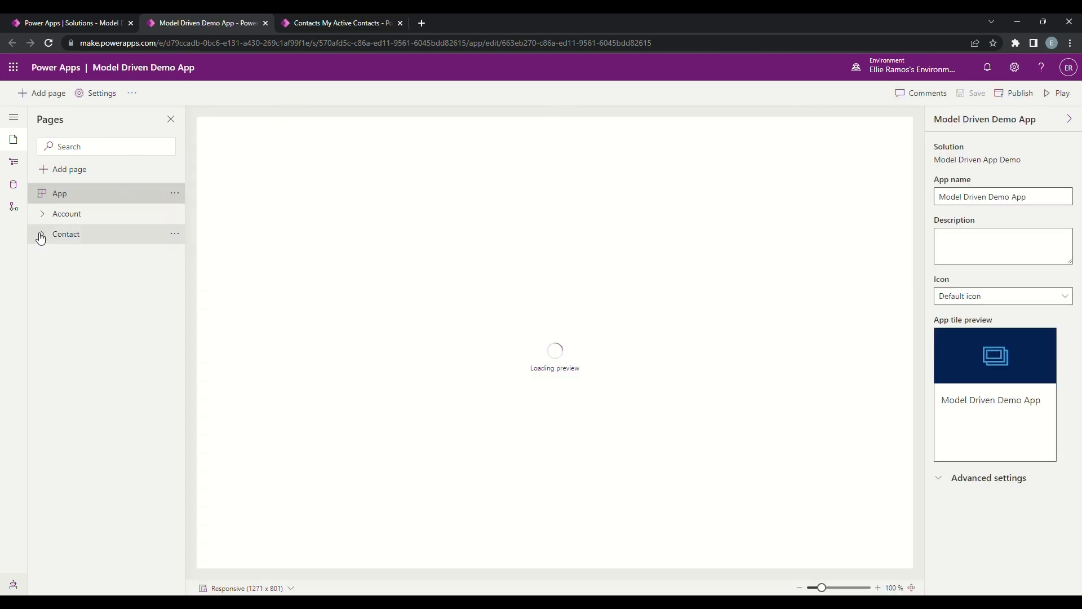
# Step: Add the Contact Updated Default main form to the app's Contact forms
pyautogui.click(42, 234)
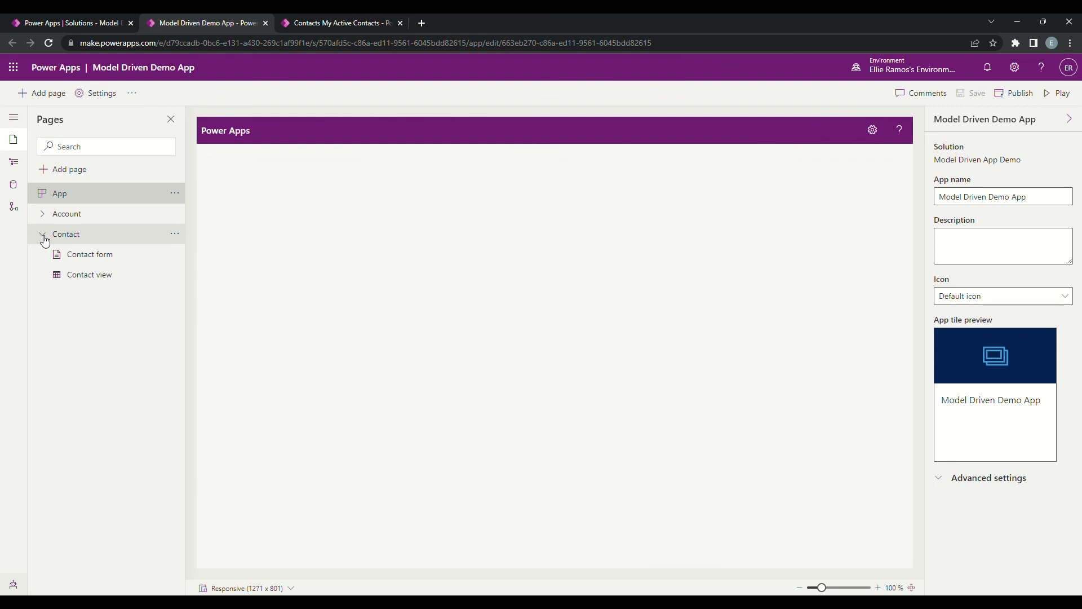
pyautogui.click(102, 256)
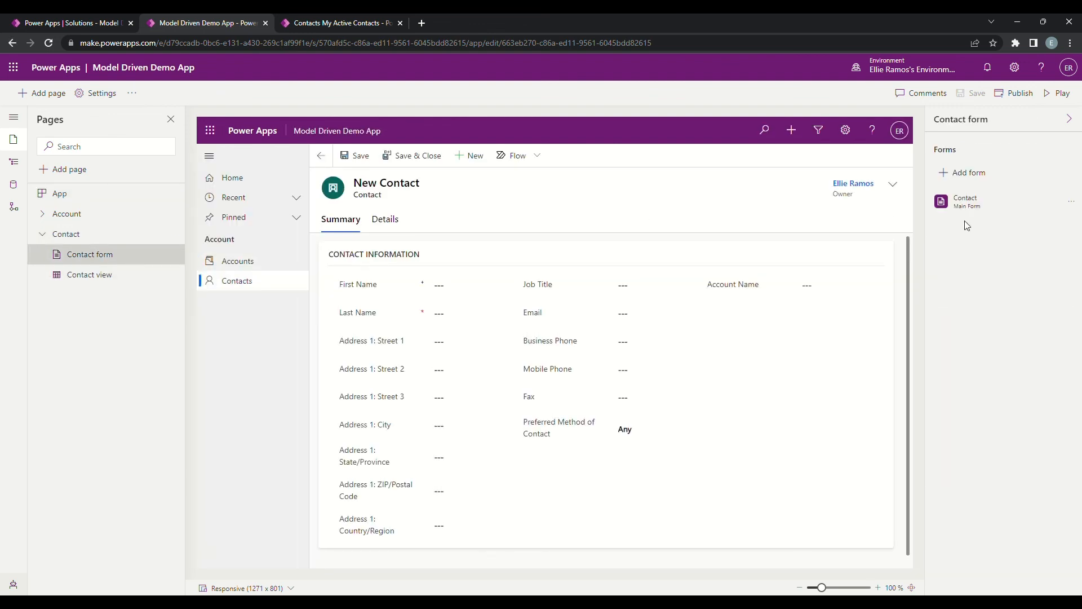
pyautogui.click(982, 175)
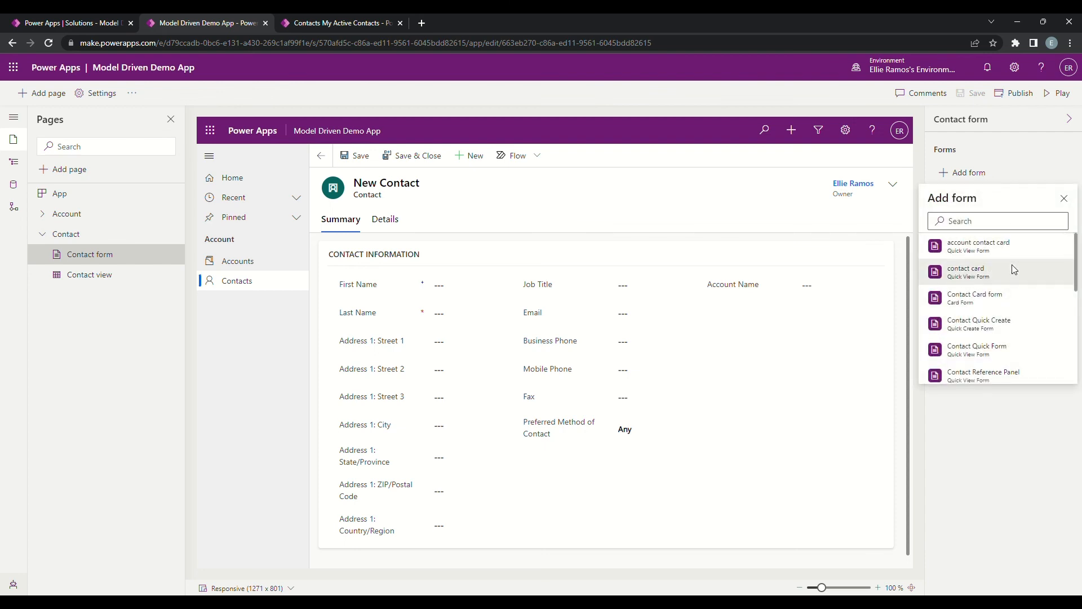
pyautogui.scroll(-3, 1018, 313)
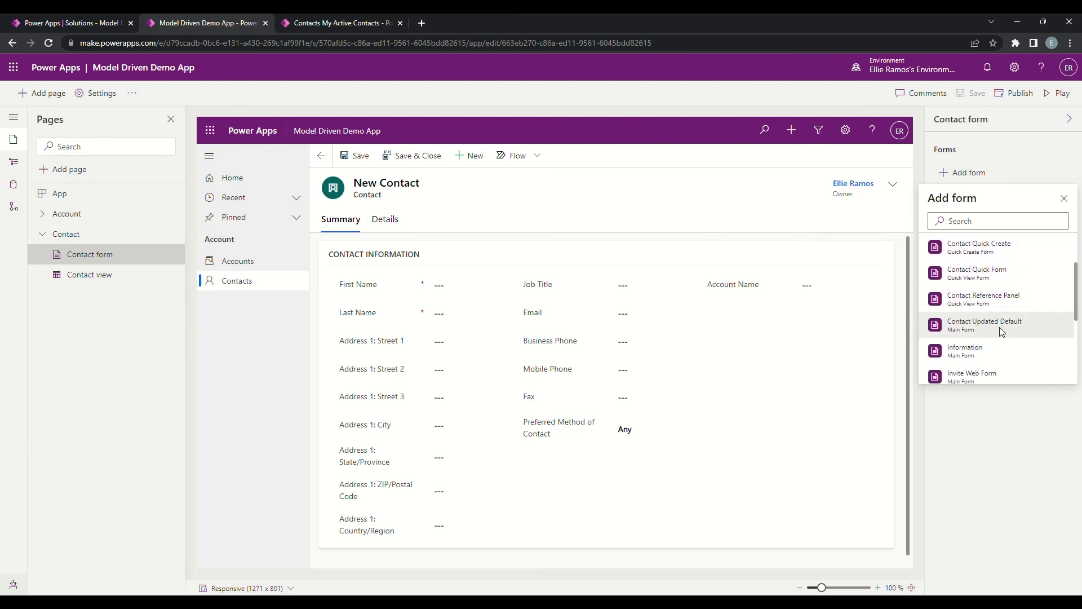
pyautogui.click(1003, 331)
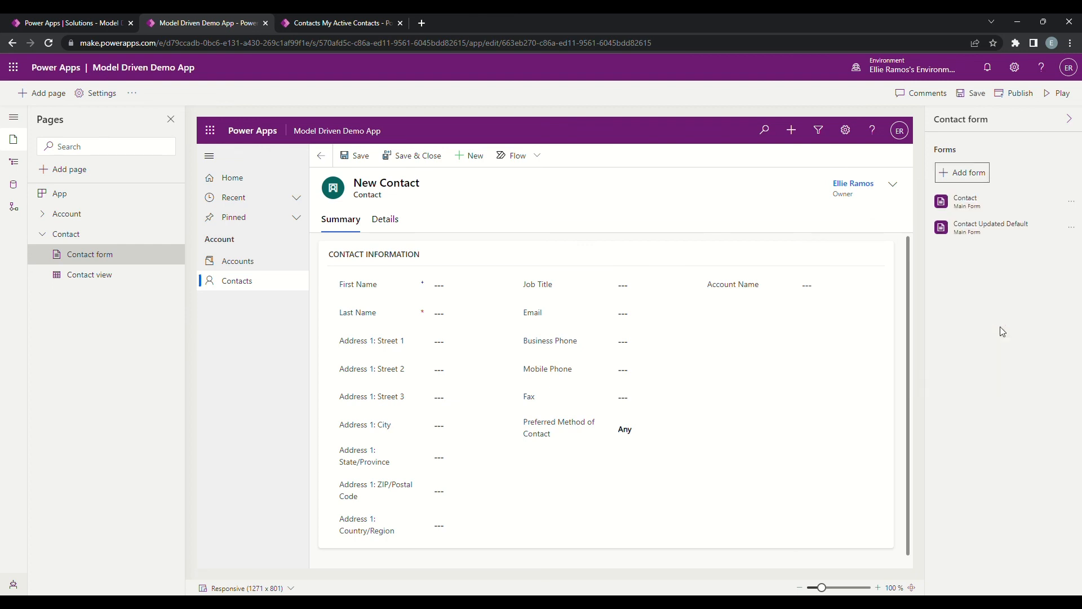
# Step: Remove the original Contact main form from the app's Contact forms, then save and publish the app
pyautogui.click(1075, 205)
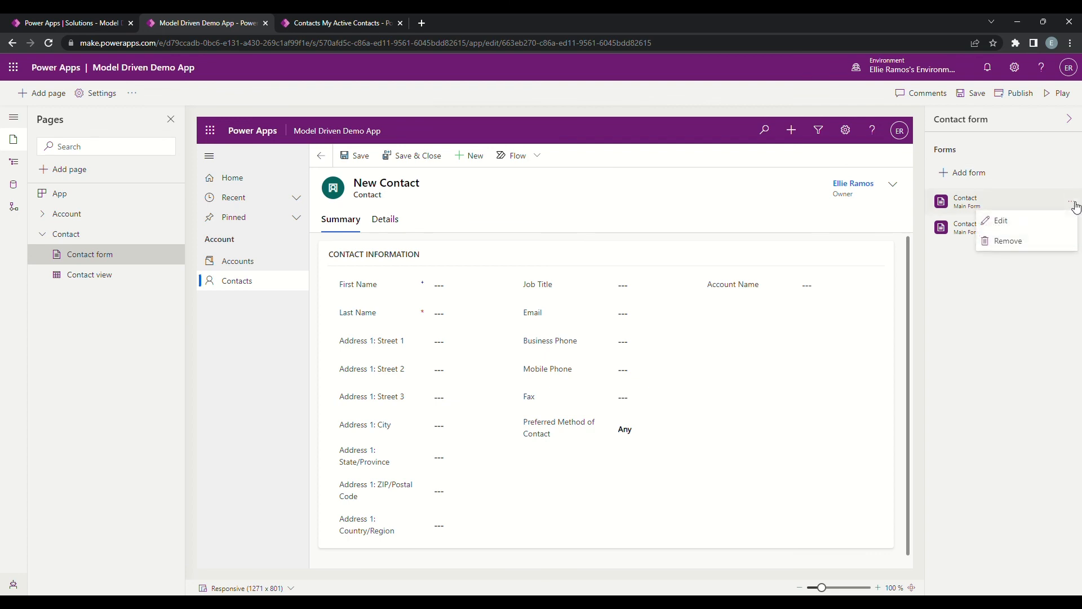
pyautogui.click(1009, 241)
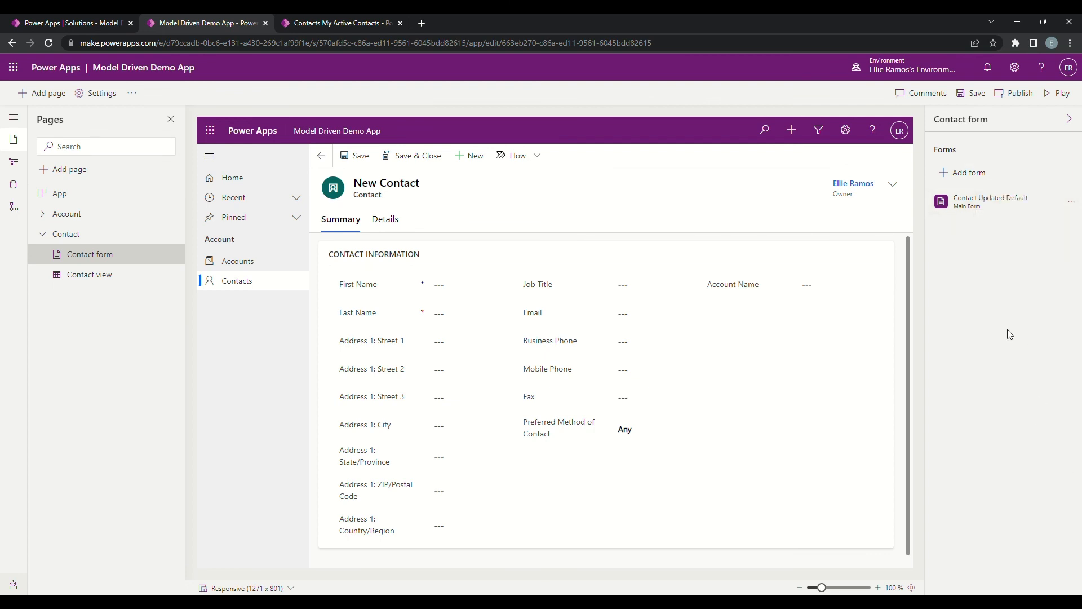
pyautogui.click(976, 95)
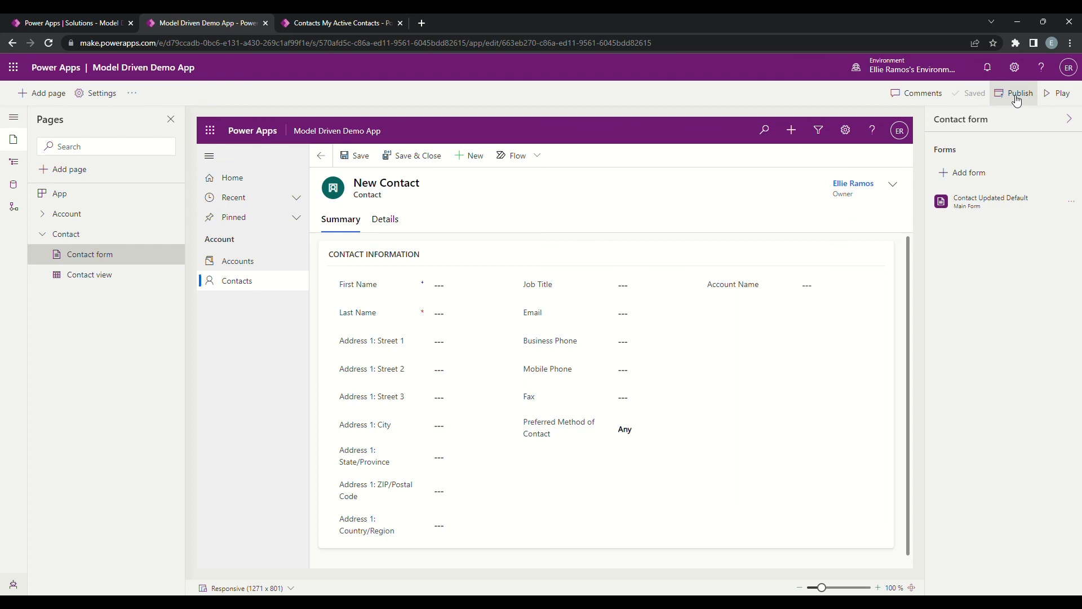
pyautogui.click(1014, 96)
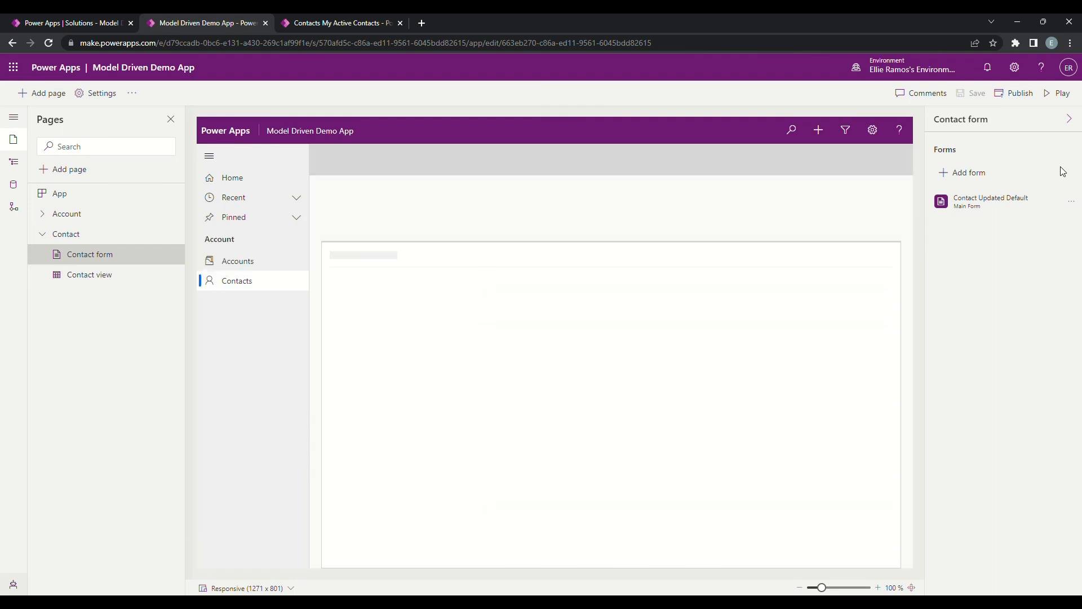
# Step: Play the published Model Driven Demo App and open its Contacts list
pyautogui.click(1059, 95)
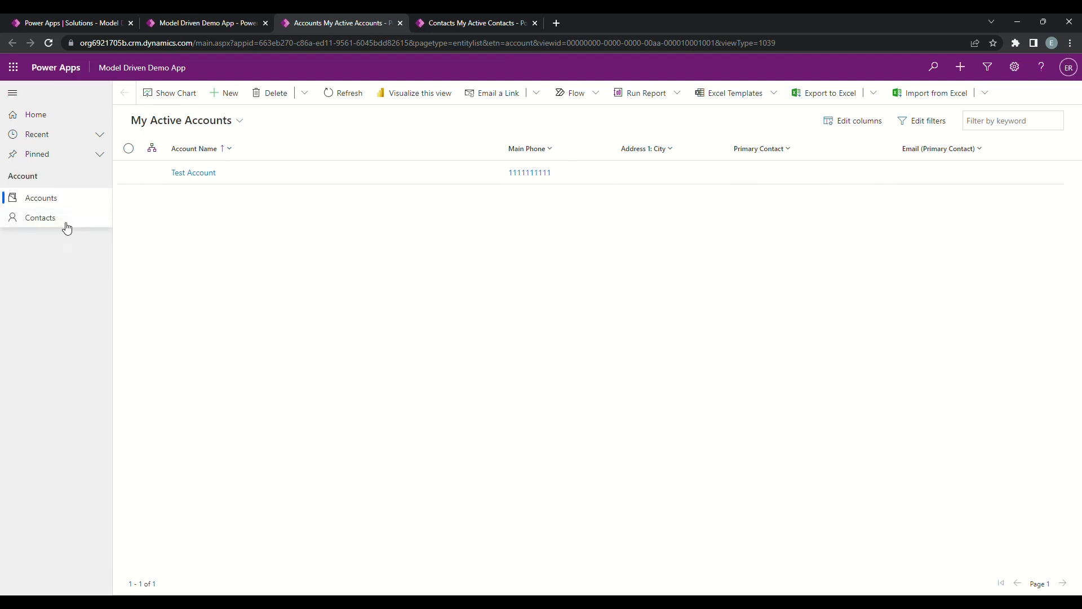
pyautogui.click(58, 224)
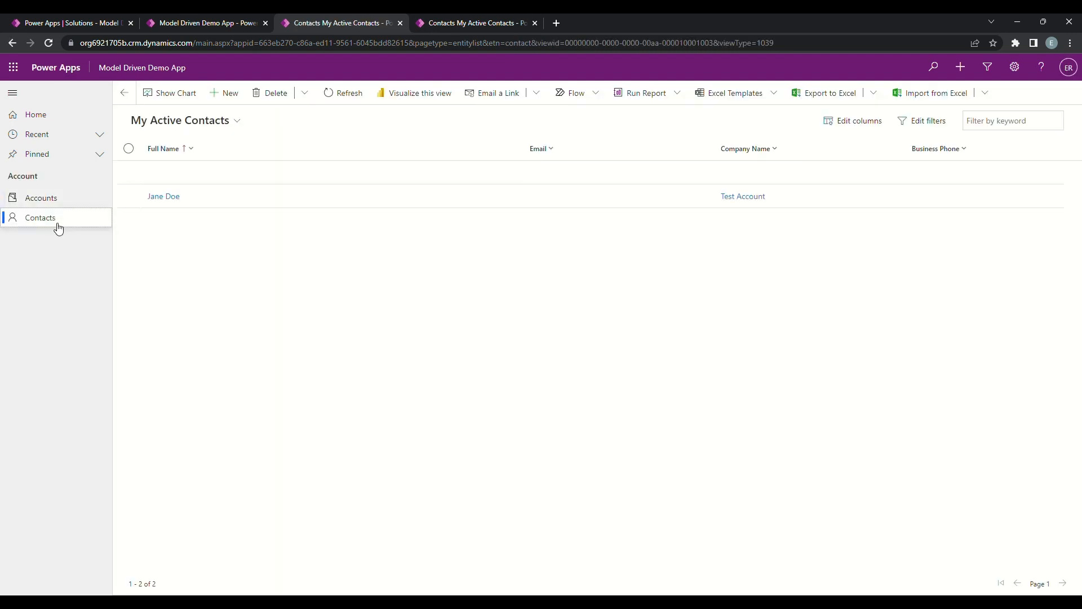